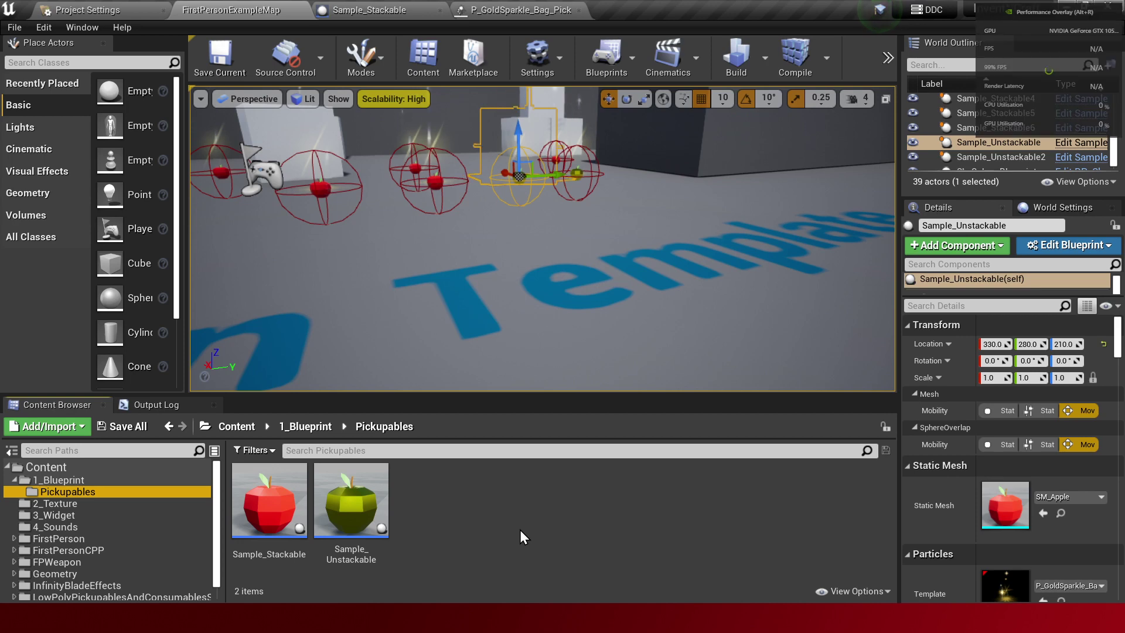
- Look over the apple pickups, hide the performance overlay, and start Play-In-Editor
{"action": "right_click_drag", "start_coordinate": [568, 305], "coordinate": [569, 305]}
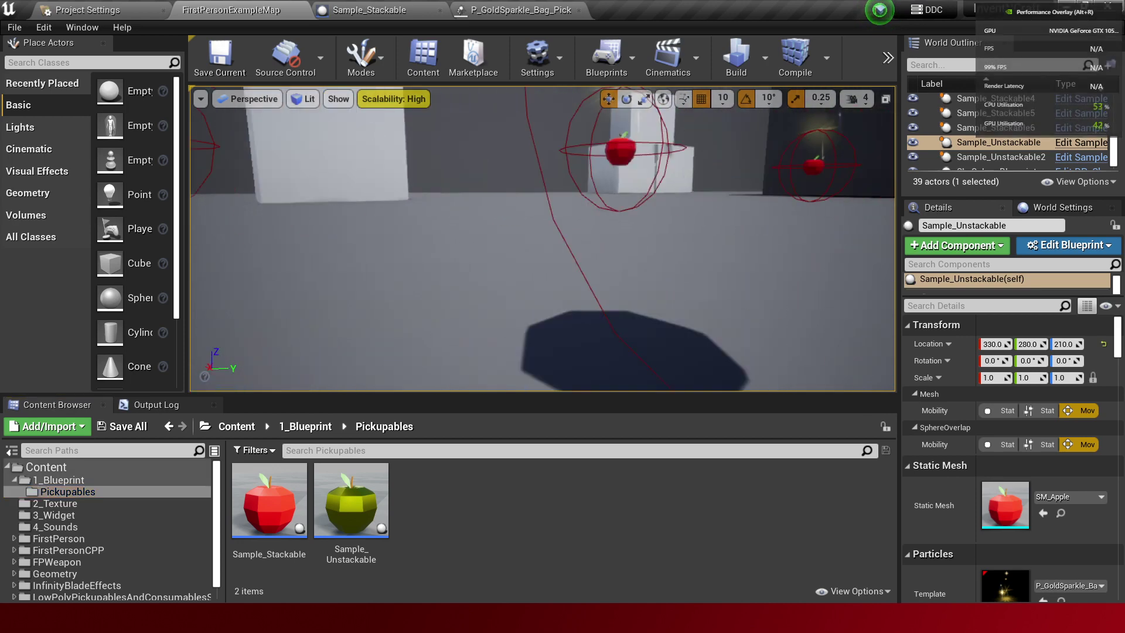
{"action": "key", "text": "alt+r"}
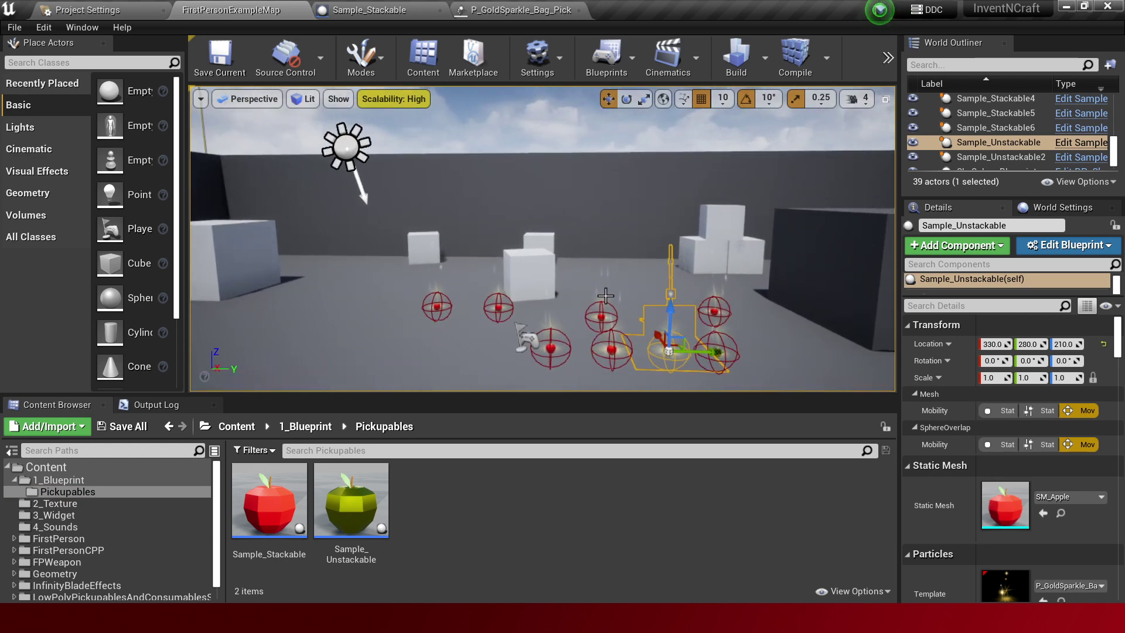
{"action": "key", "text": "alt+p"}
{"action": "left_click", "coordinate": [603, 302]}
{"action": "key", "text": "w"}
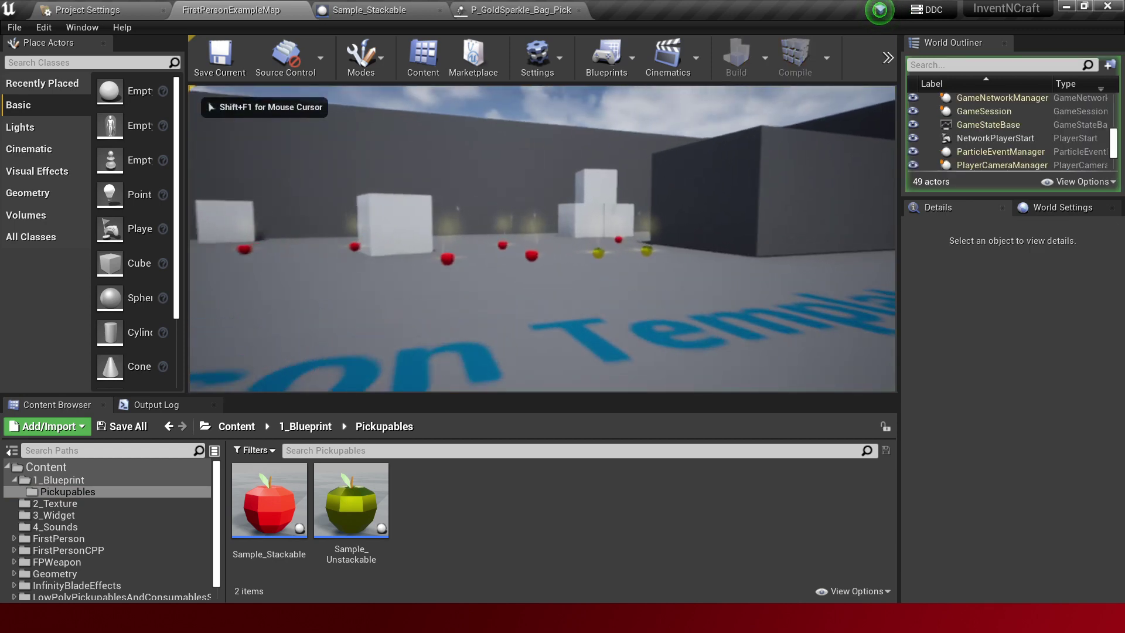
- Walk the player over the apple pickups and around the arena past the cubes, collecting them
{"action": "key", "text": "w"}
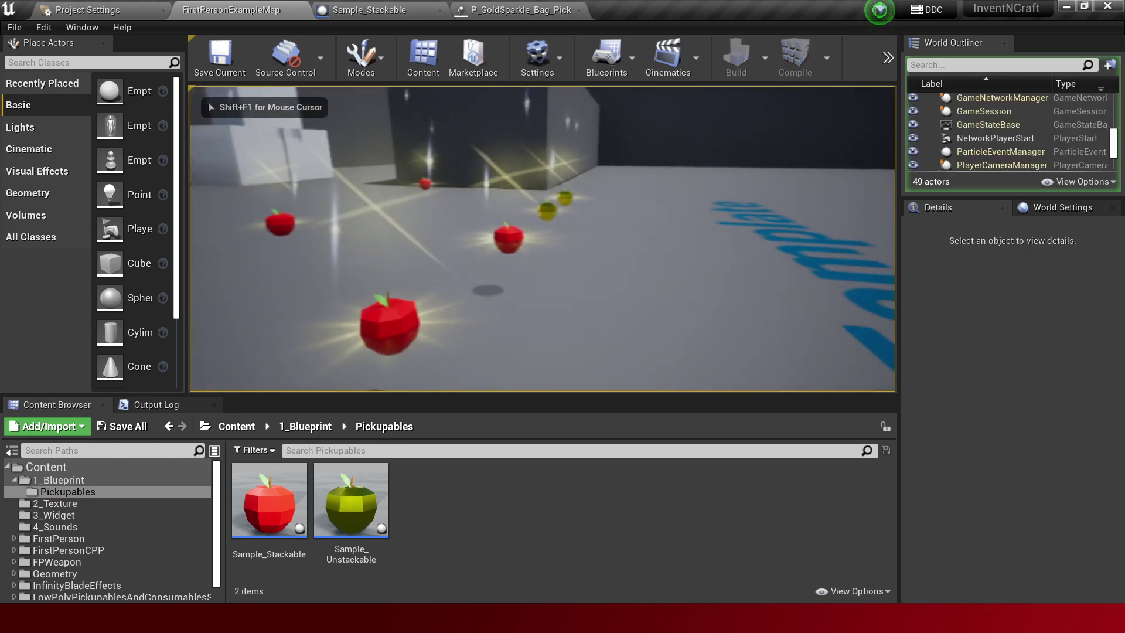
{"action": "key", "text": "w"}
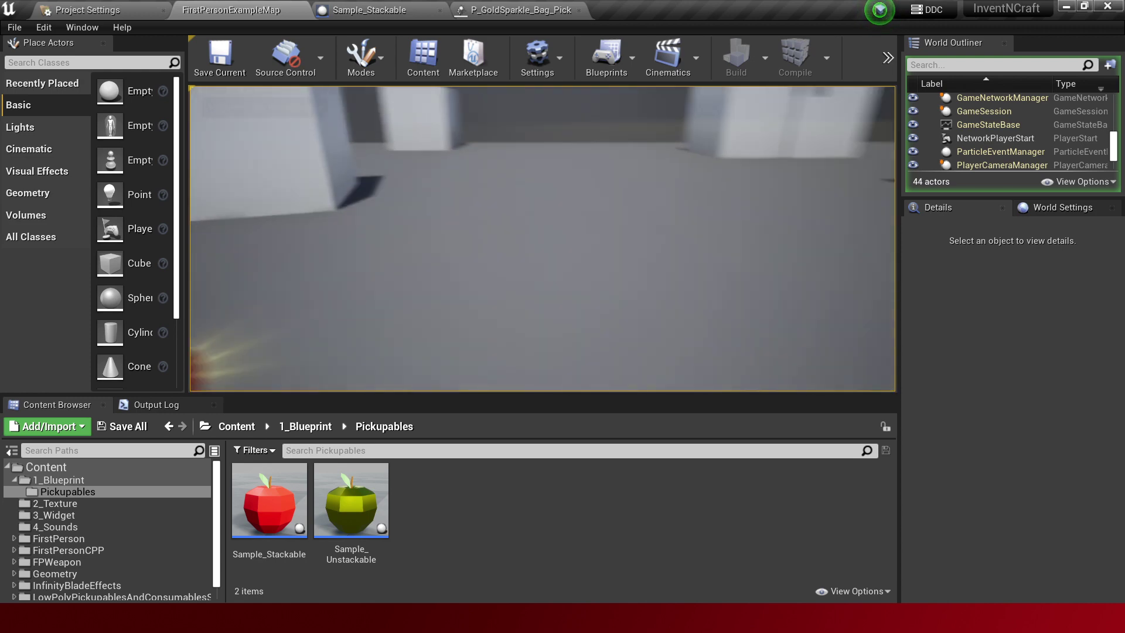
{"action": "key", "text": "w"}
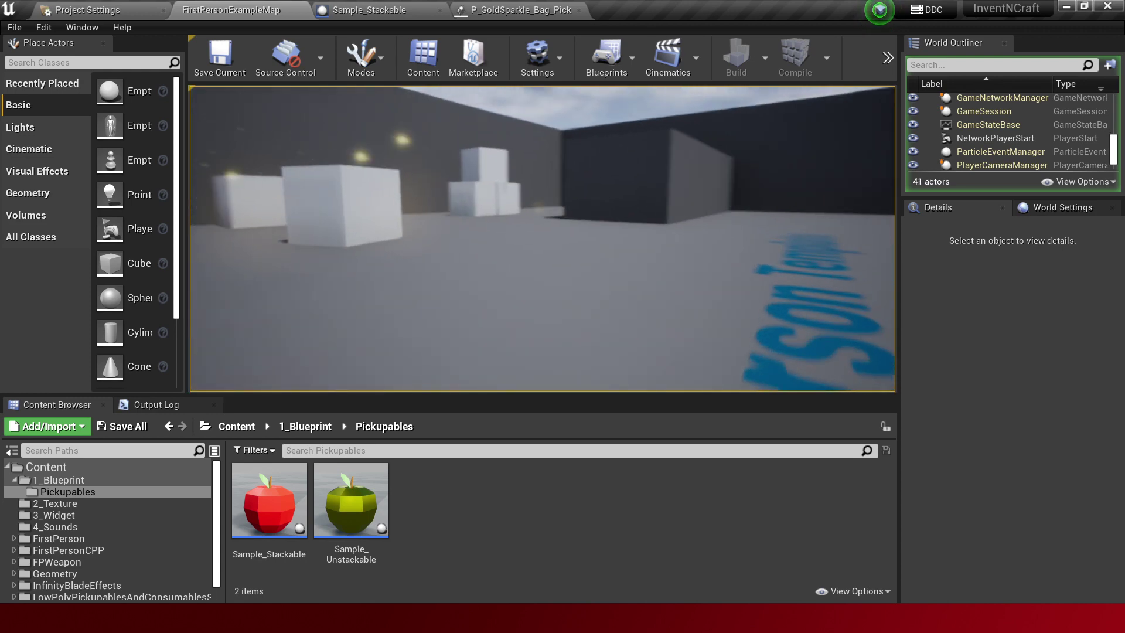
{"action": "key", "text": "w"}
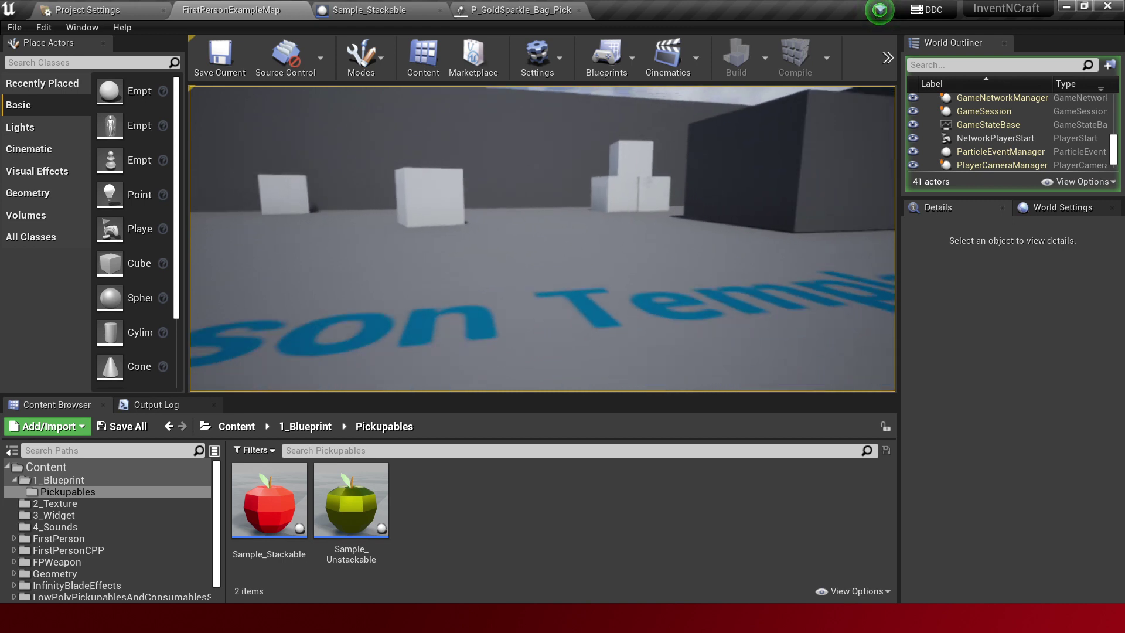
{"action": "key", "text": "w"}
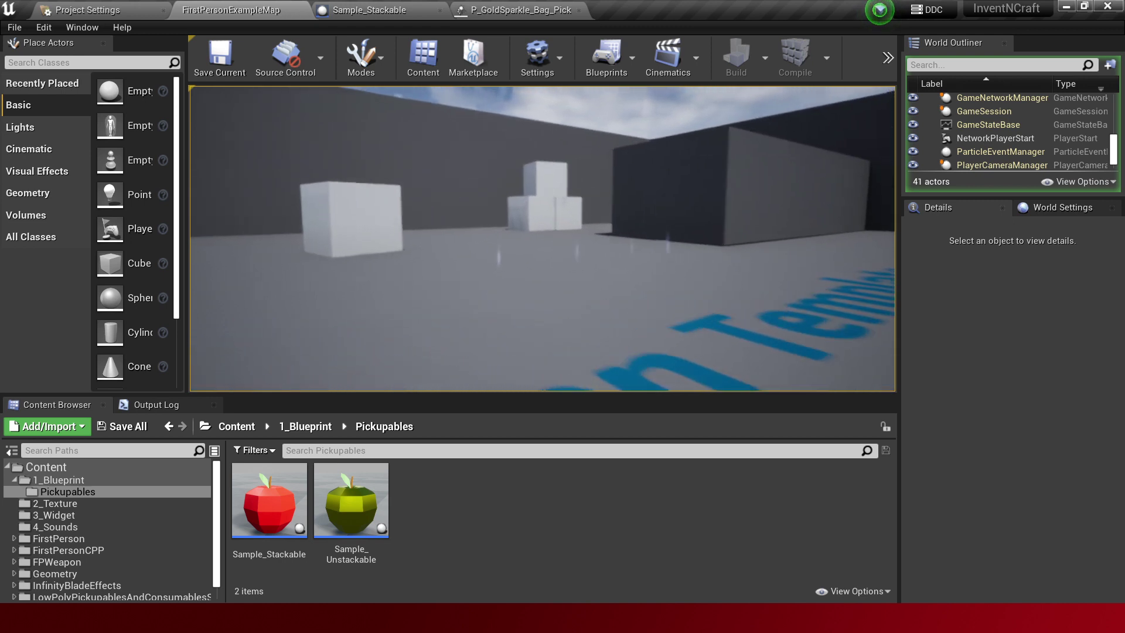
{"action": "key", "text": "w"}
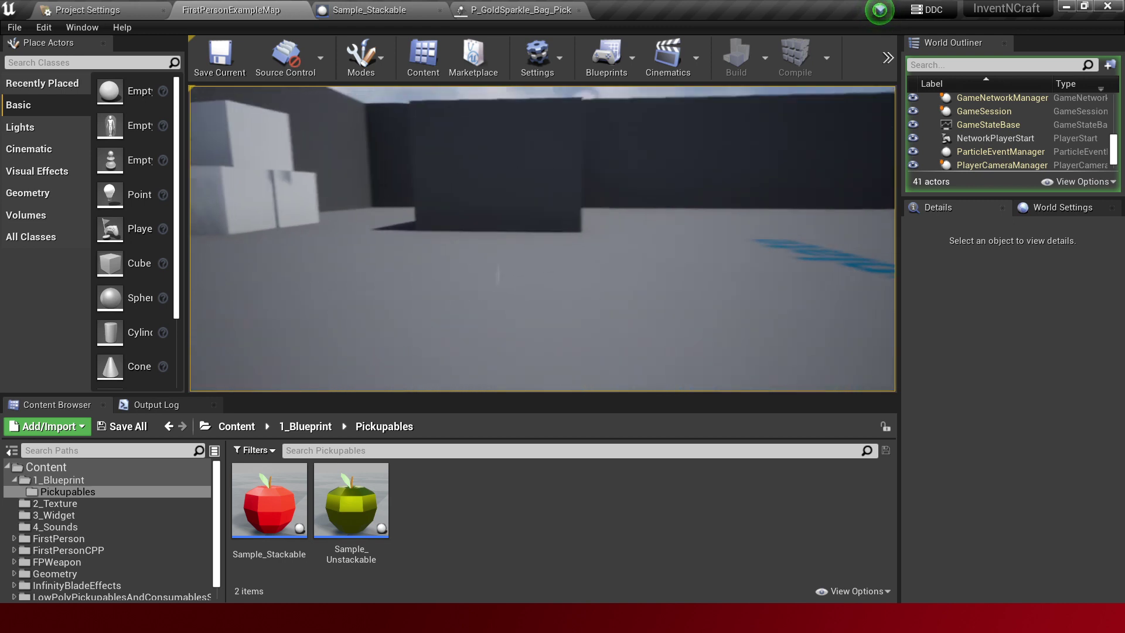
{"action": "key", "text": "w"}
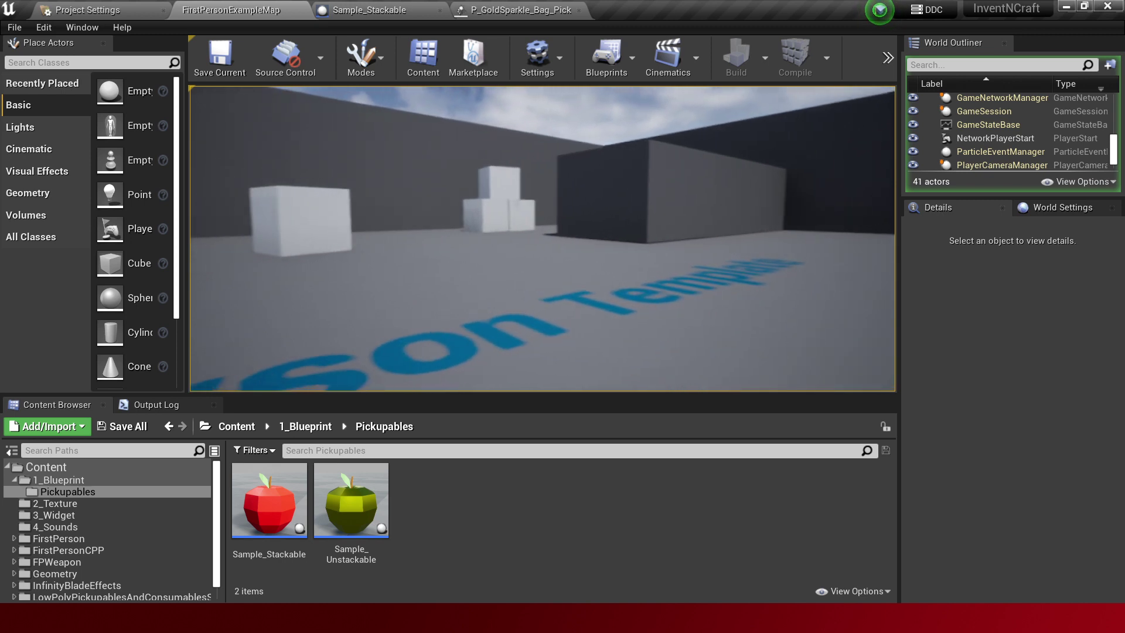
{"action": "key", "text": "w"}
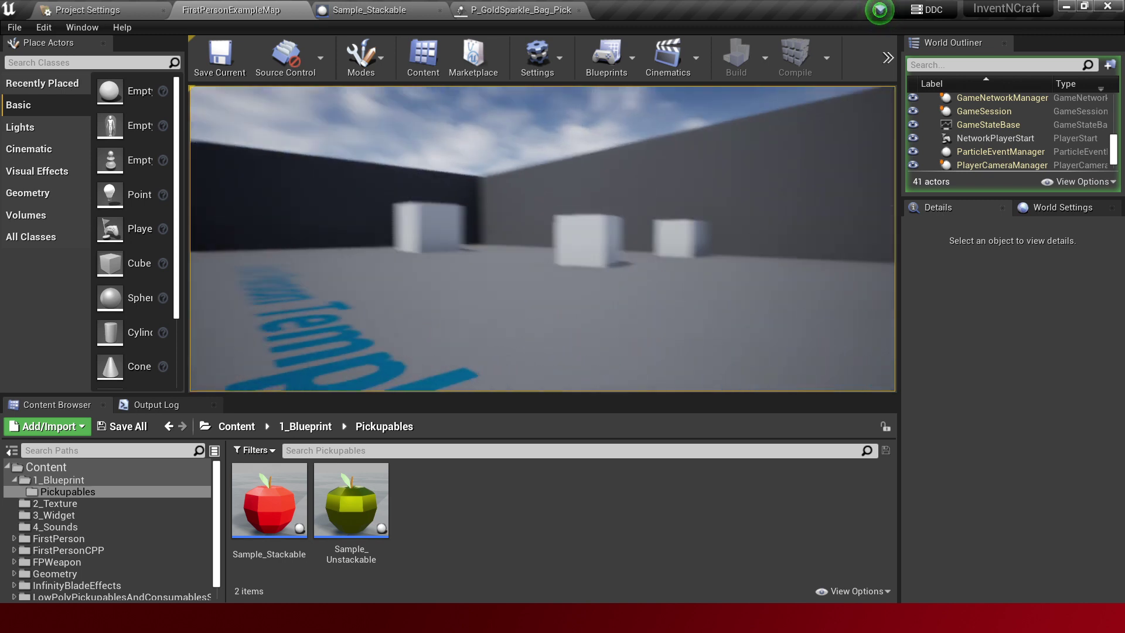
{"action": "key", "text": "w"}
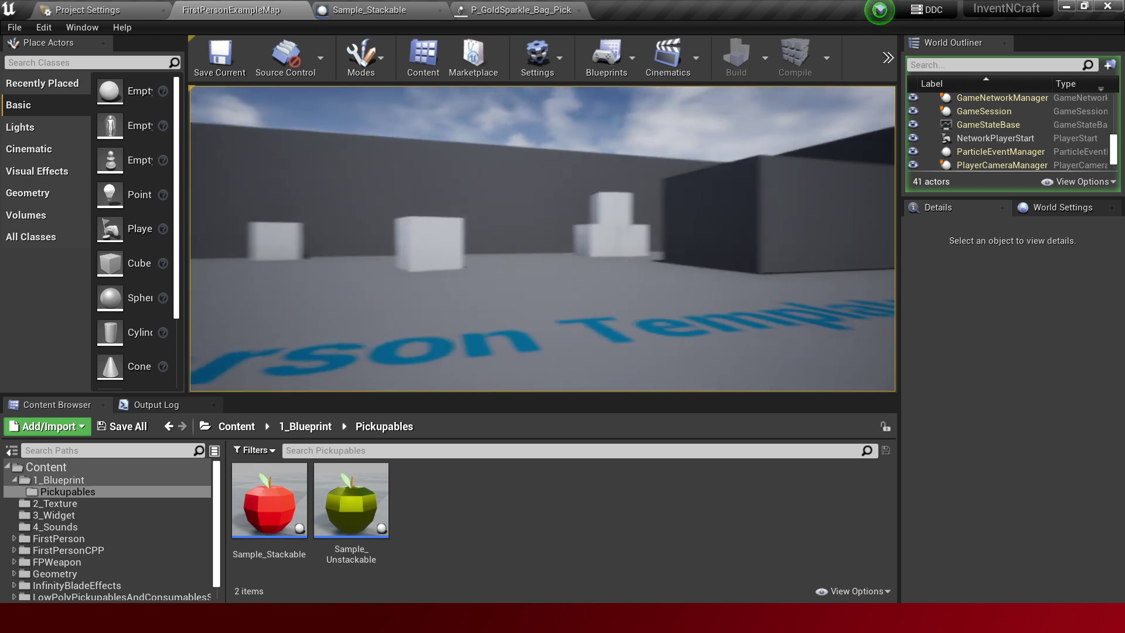
{"action": "key", "text": "w"}
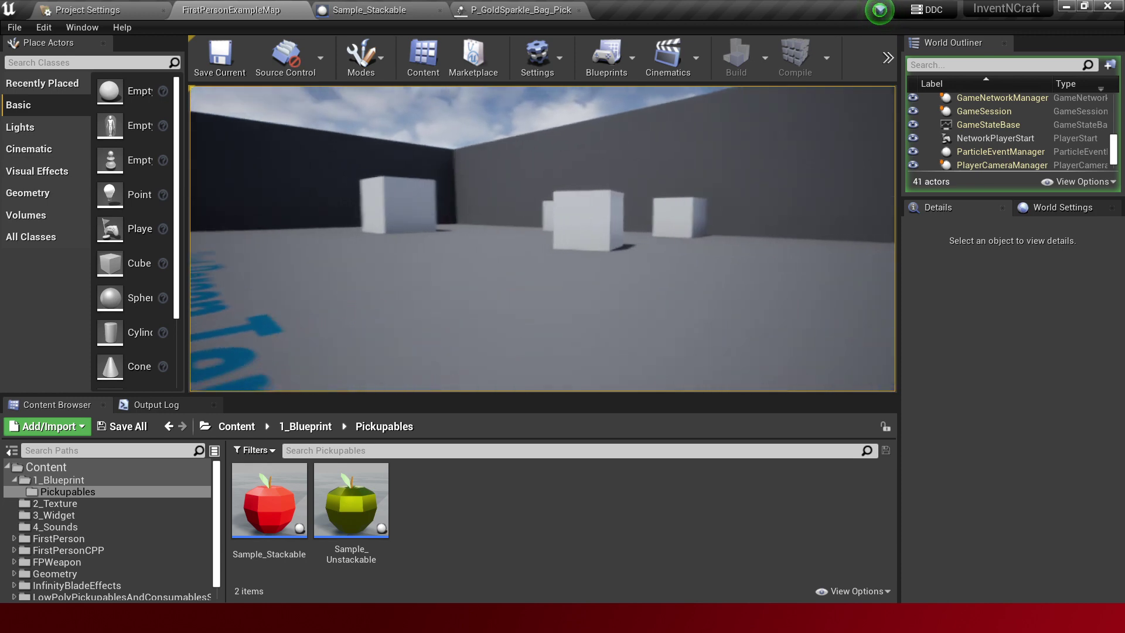
- Stop the Play-In-Editor session with Esc
{"action": "key", "text": "Escape"}
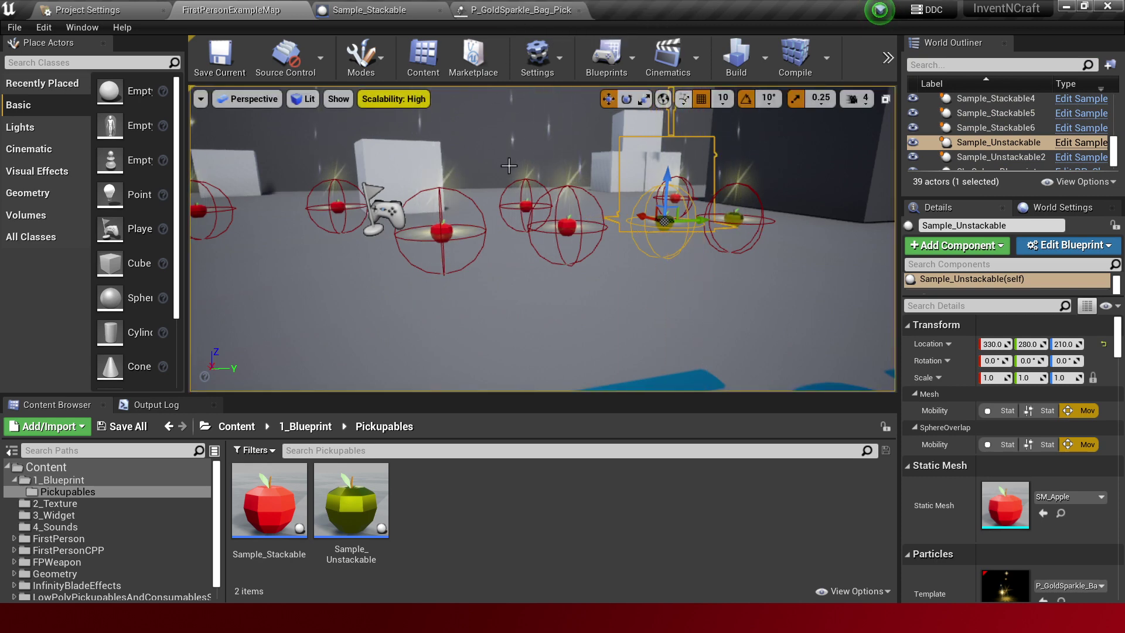
- Open the P_GoldSparkle_Bag_Pickup effect in Cascade and replay its preview
{"action": "left_click", "coordinate": [516, 5]}
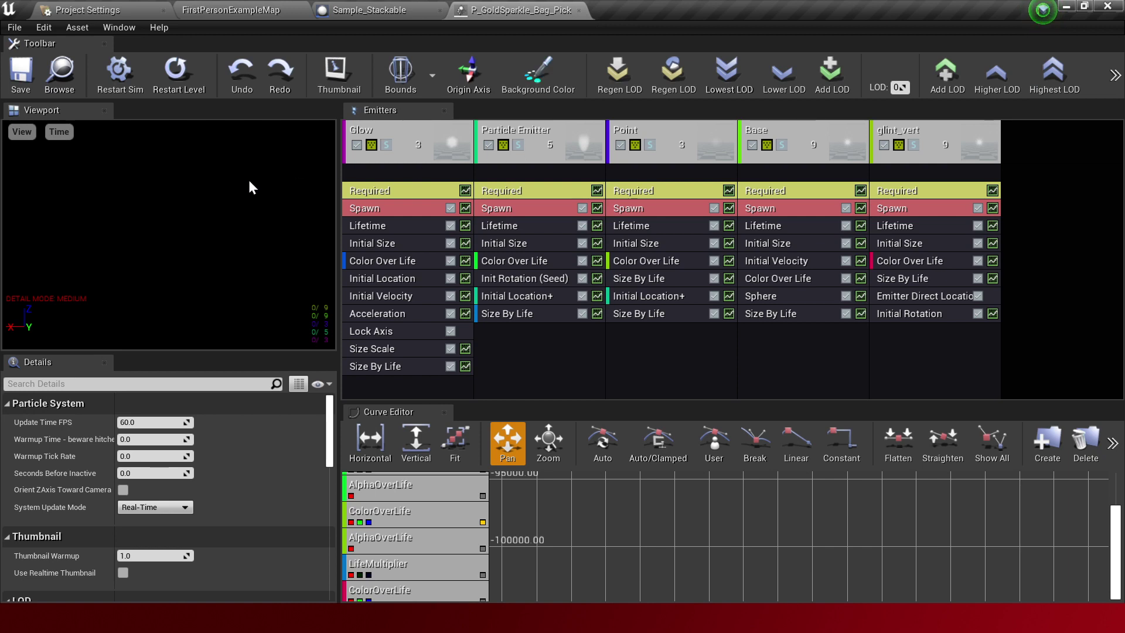
{"action": "left_click", "coordinate": [163, 83]}
{"action": "left_click", "coordinate": [184, 79]}
- Check the Lifetime of the glint_vert, Base, Point, Particle Emitter and Glow emitters, then close Cascade
{"action": "left_click", "coordinate": [903, 225]}
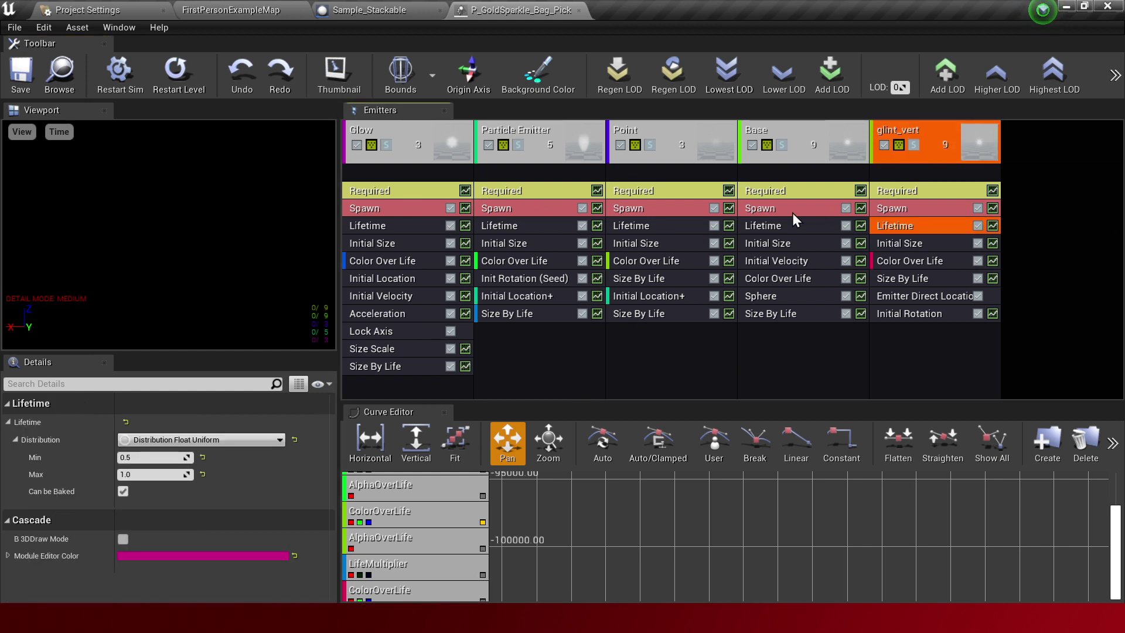
{"action": "left_click", "coordinate": [776, 225]}
{"action": "left_click", "coordinate": [638, 224]}
{"action": "left_click", "coordinate": [511, 225]}
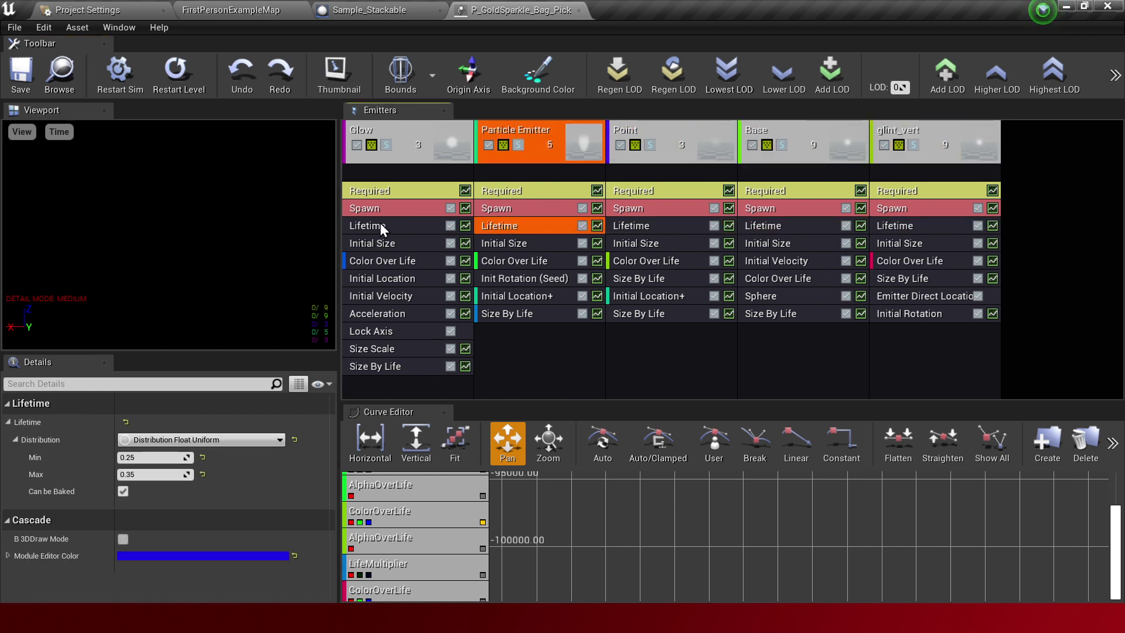
{"action": "left_click", "coordinate": [380, 225]}
{"action": "left_click", "coordinate": [581, 16]}
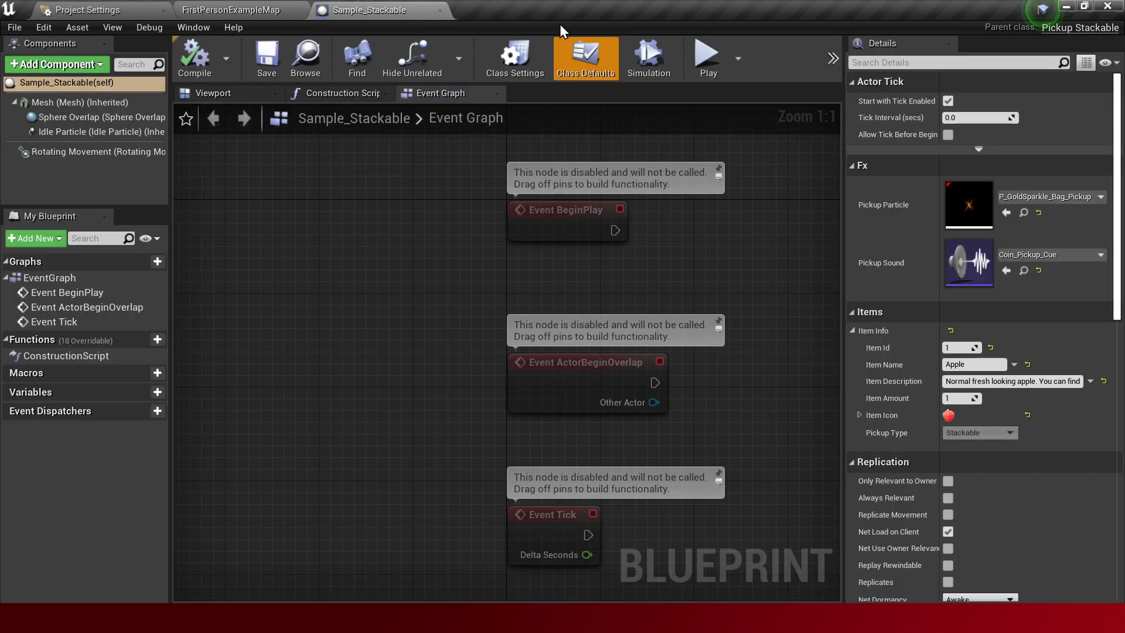
{"action": "left_click", "coordinate": [246, 3]}
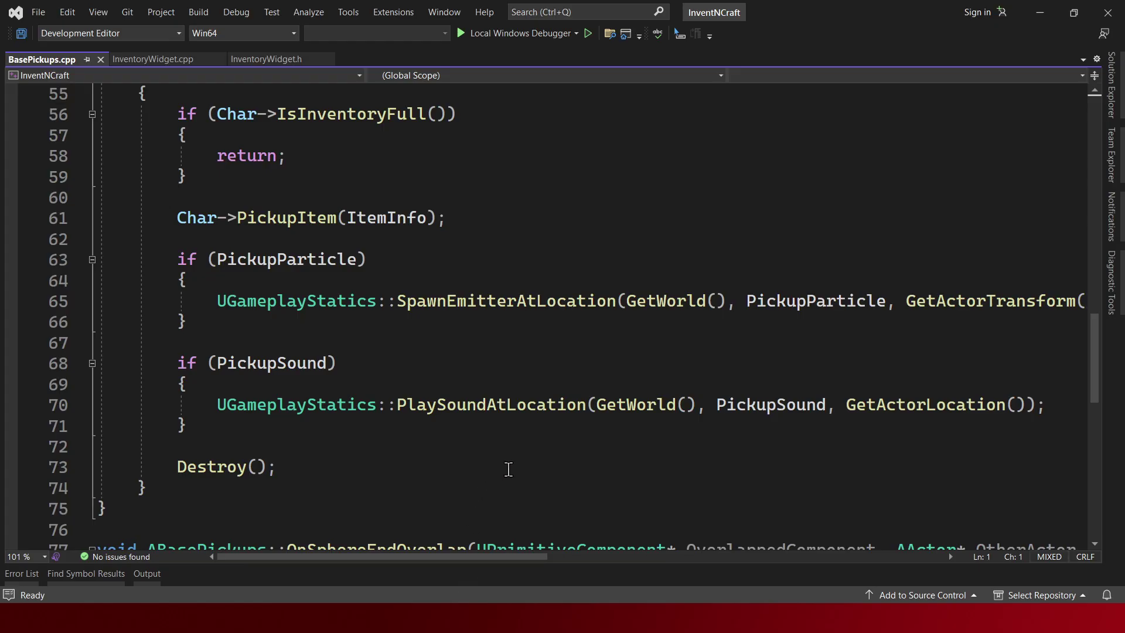
- Select the SpawnEmitterAtLocation particle spawn call in BasePickups.cpp
{"action": "left_click", "coordinate": [561, 300]}
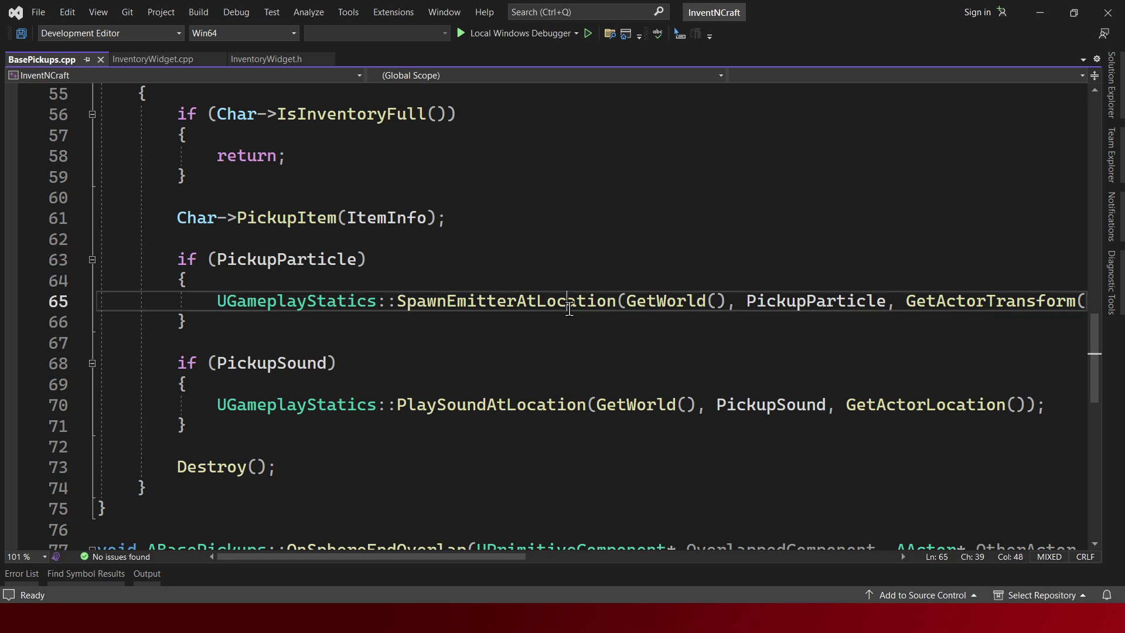
{"action": "mouse_move", "coordinate": [457, 322]}
{"action": "left_mouse_down"}
{"action": "mouse_move", "coordinate": [140, 280]}
{"action": "mouse_move", "coordinate": [352, 302]}
{"action": "left_mouse_up"}
{"action": "left_click", "coordinate": [457, 322]}
{"action": "left_click", "coordinate": [520, 300]}
{"action": "left_click", "coordinate": [515, 316]}
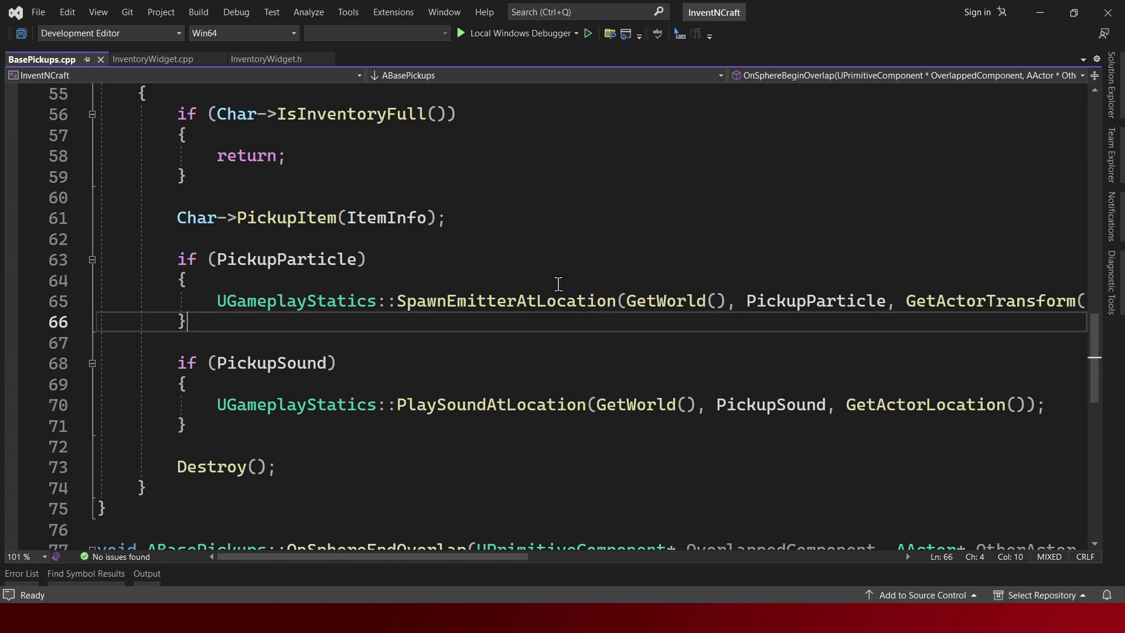
{"action": "left_click_drag", "start_coordinate": [391, 301], "coordinate": [600, 317]}
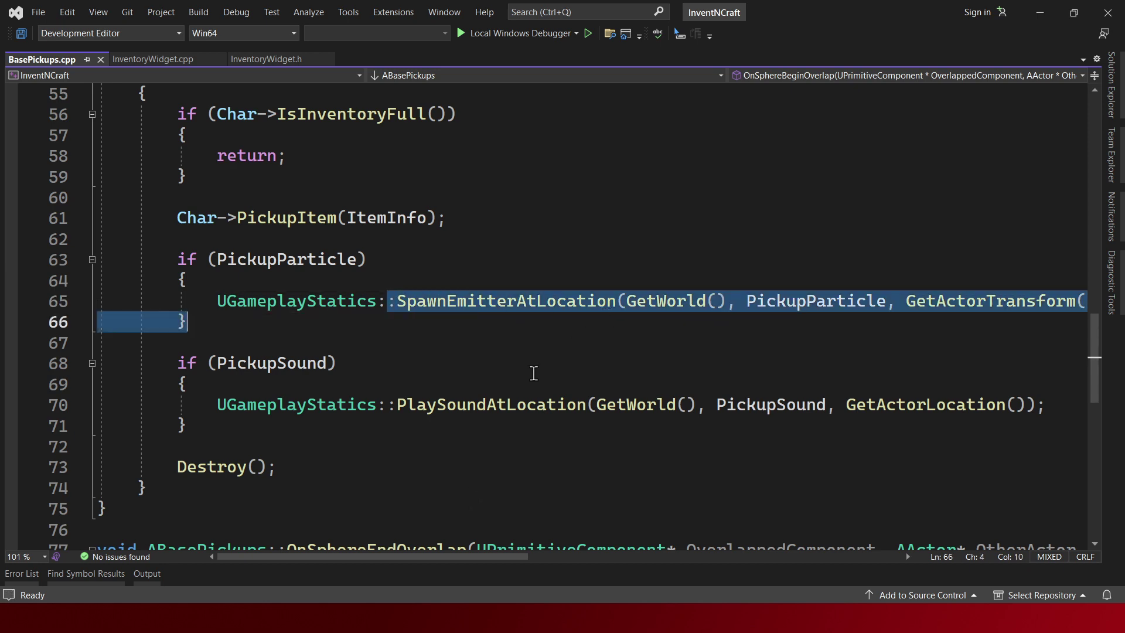
- Review the IdleParticle setup in the constructor, then return to the Unreal editor
{"action": "scroll", "coordinate": [428, 403], "scroll_direction": "up", "scroll_amount": 6}
{"action": "scroll", "coordinate": [428, 403], "scroll_direction": "up", "scroll_amount": 2}
{"action": "scroll", "coordinate": [428, 403], "scroll_direction": "up", "scroll_amount": 4}
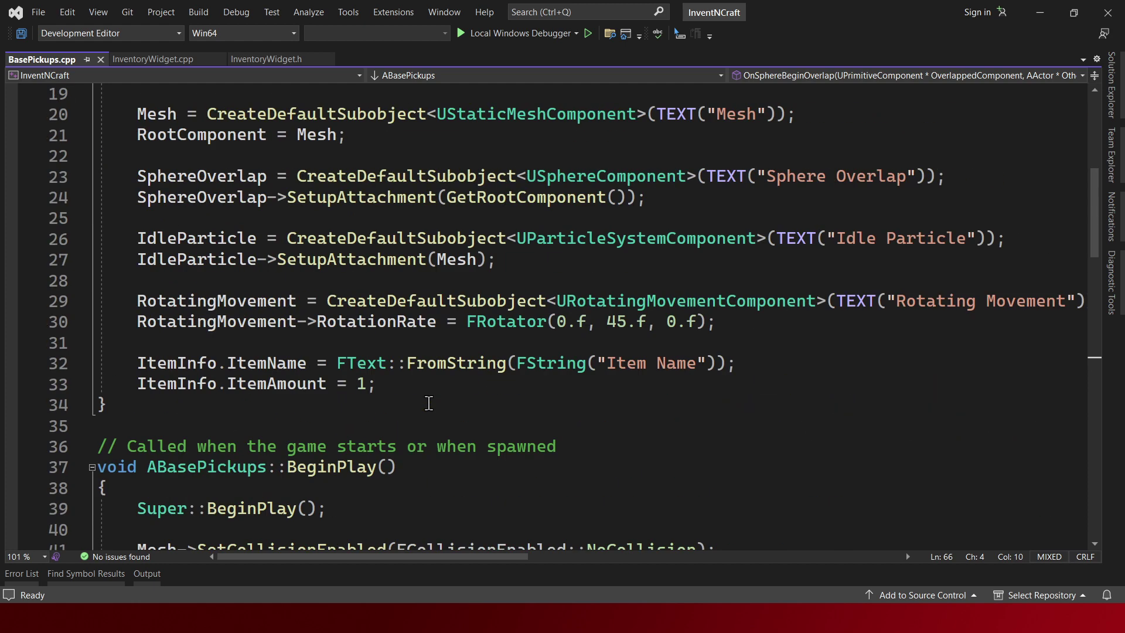
{"action": "scroll", "coordinate": [428, 403], "scroll_direction": "up", "scroll_amount": 4}
{"action": "scroll", "coordinate": [428, 403], "scroll_direction": "down", "scroll_amount": 4}
{"action": "left_click", "coordinate": [216, 239]}
{"action": "key", "text": "alt+Tab"}
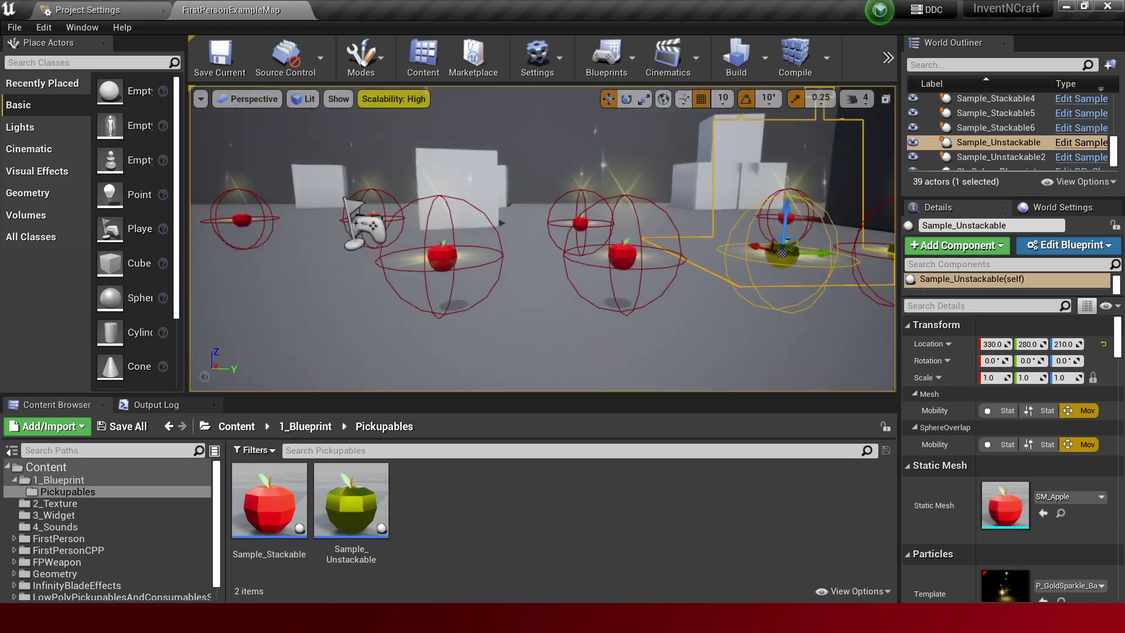
- Play-test walking toward the sparkling apples, then stop and return to Visual Studio
{"action": "key", "text": "alt+p"}
{"action": "left_click", "coordinate": [475, 302]}
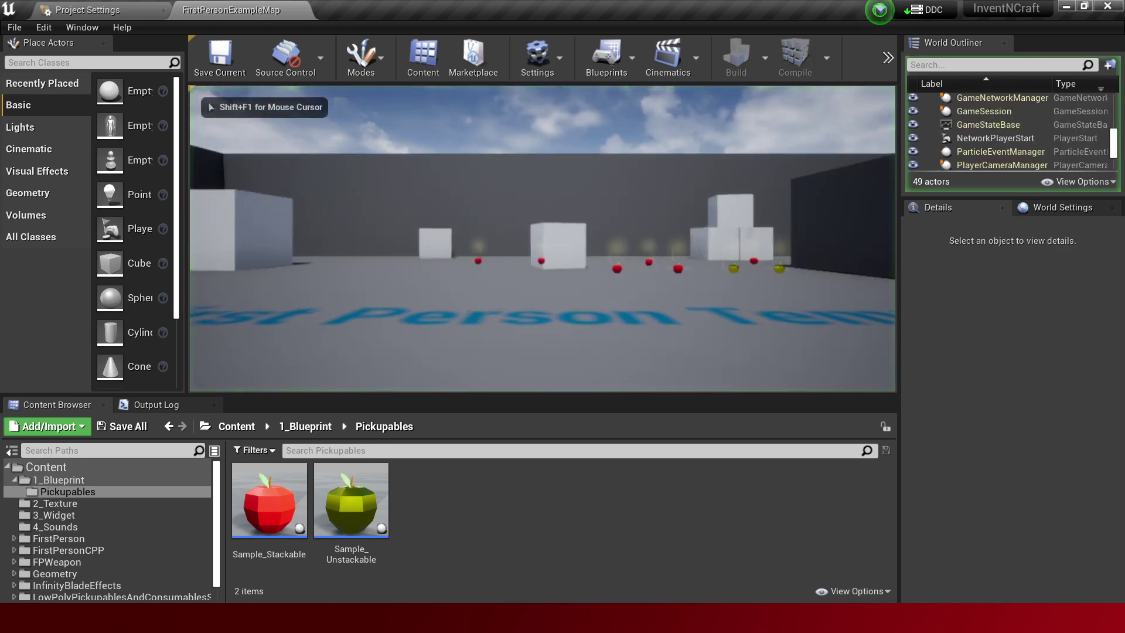
{"action": "key", "text": "w"}
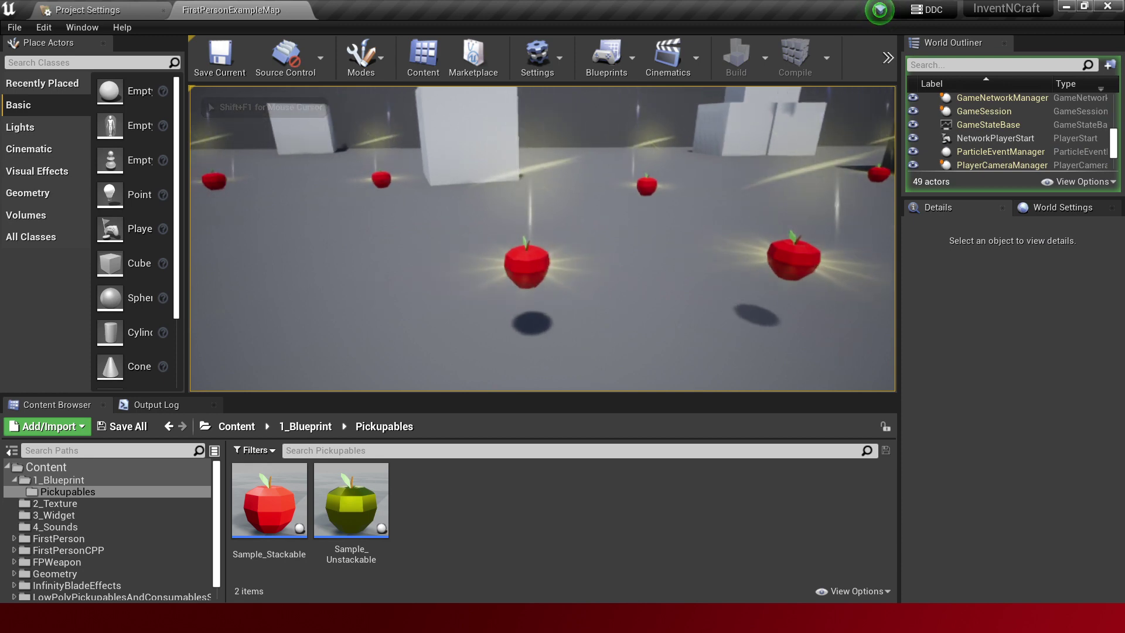
{"action": "key", "text": "Escape"}
{"action": "key", "text": "alt+Tab"}
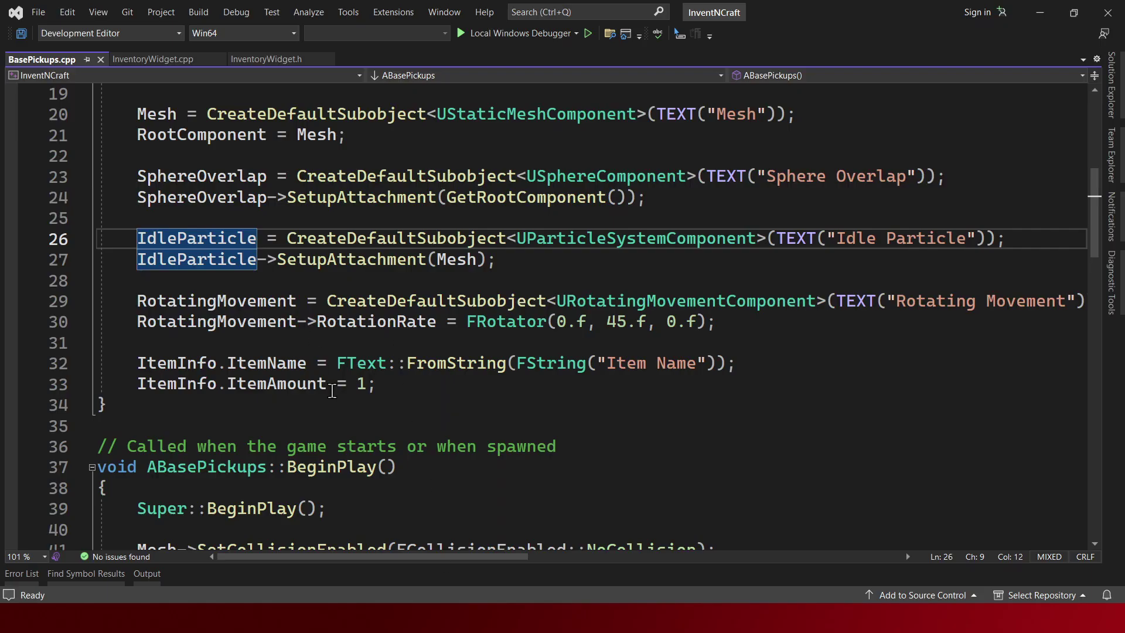
- Duplicate the SpawnEmitterAtLocation line 65
{"action": "scroll", "coordinate": [332, 391], "scroll_direction": "down", "scroll_amount": 5}
{"action": "scroll", "coordinate": [364, 402], "scroll_direction": "down", "scroll_amount": 3}
{"action": "scroll", "coordinate": [402, 415], "scroll_direction": "down", "scroll_amount": 4}
{"action": "scroll", "coordinate": [408, 420], "scroll_direction": "down", "scroll_amount": 1}
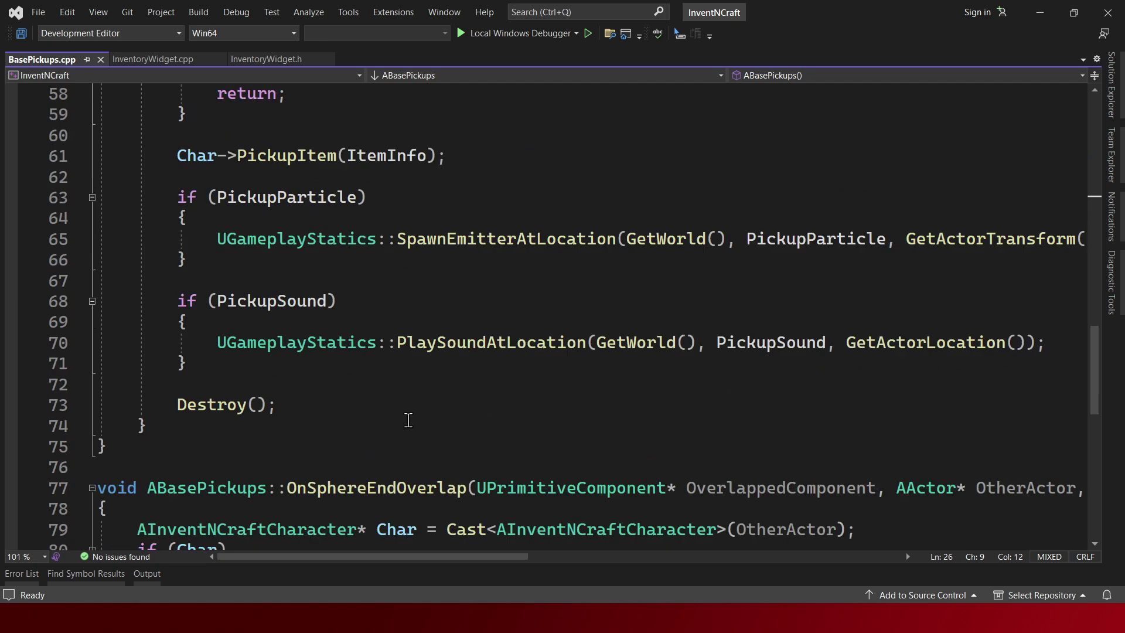
{"action": "double_click", "coordinate": [580, 245]}
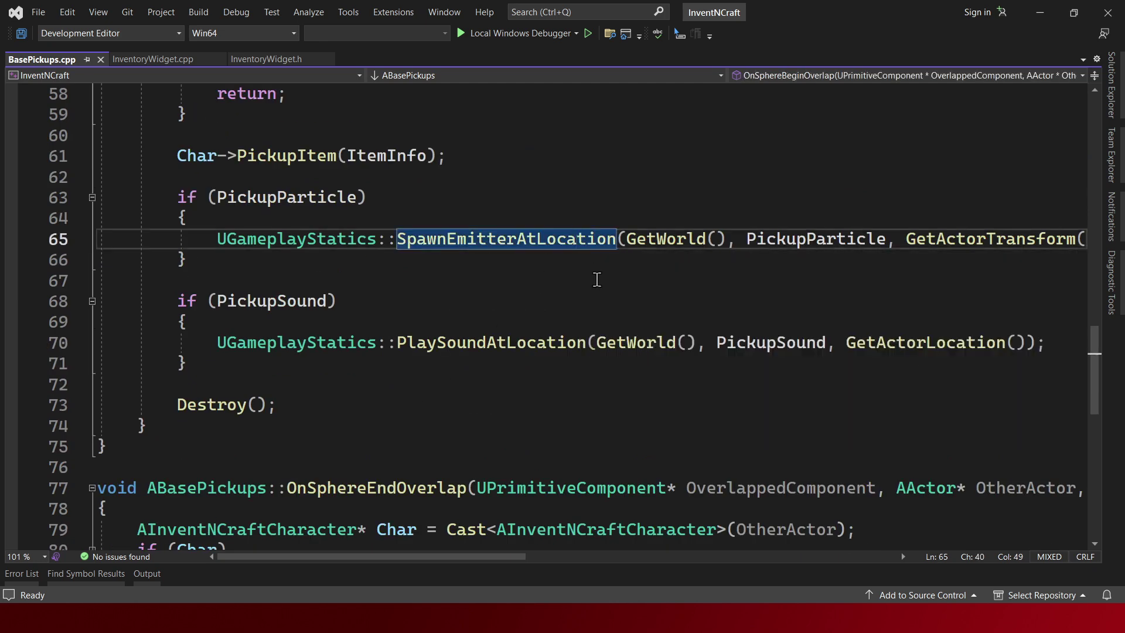
{"action": "key", "text": "ctrl+d"}
- Rename the copied call to SpawnEmitterAttached
{"action": "double_click", "coordinate": [536, 265]}
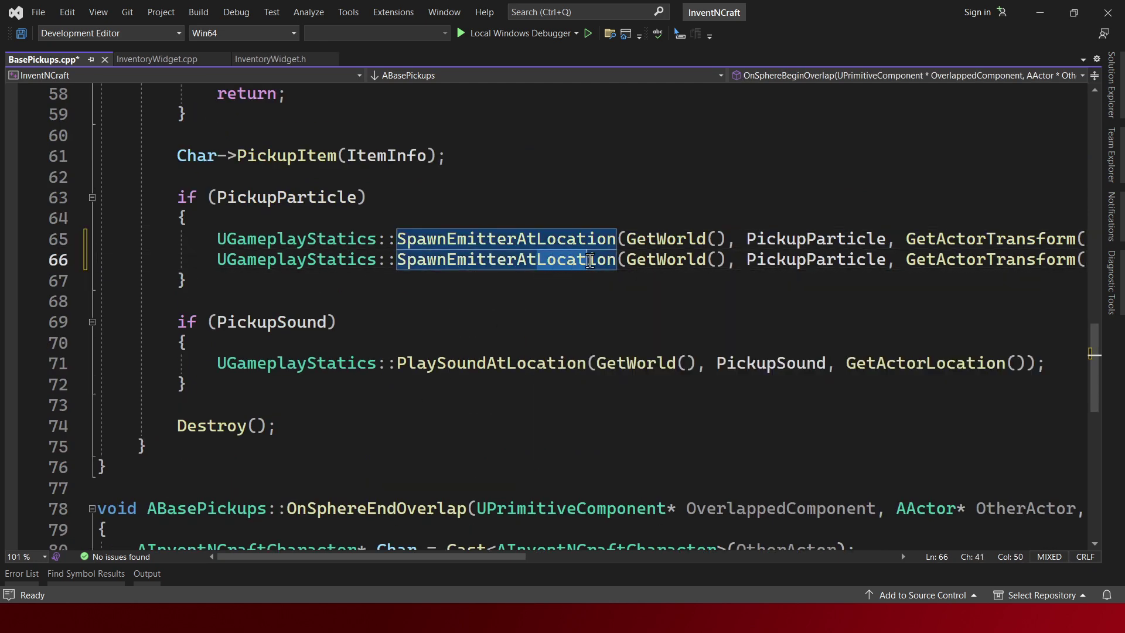
{"action": "mouse_move", "coordinate": [607, 260]}
{"action": "key", "text": "BackSpace"}
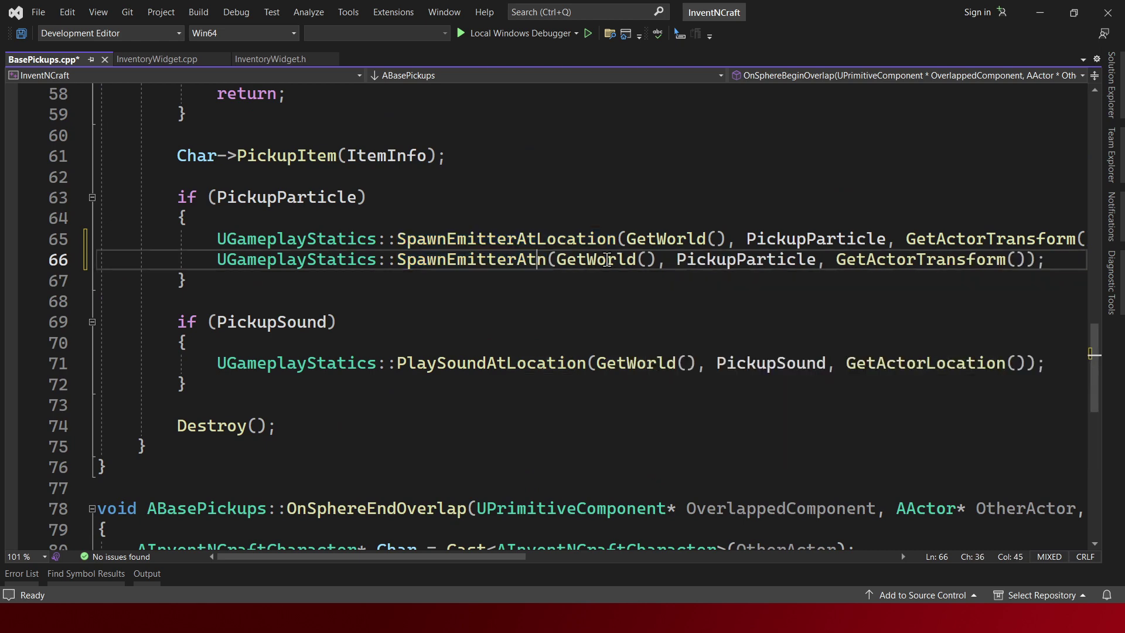
{"action": "key", "text": "Delete"}
{"action": "key", "text": "BackSpace"}
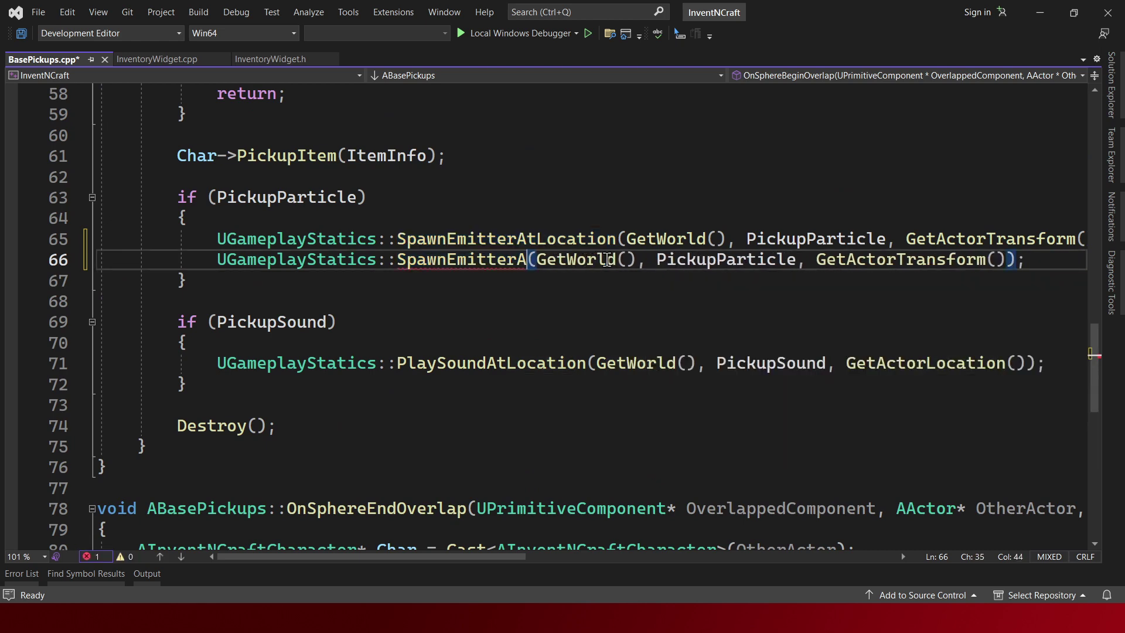
{"action": "key", "text": "BackSpace"}
{"action": "key", "text": "ctrl+space"}
{"action": "key", "text": "Escape"}
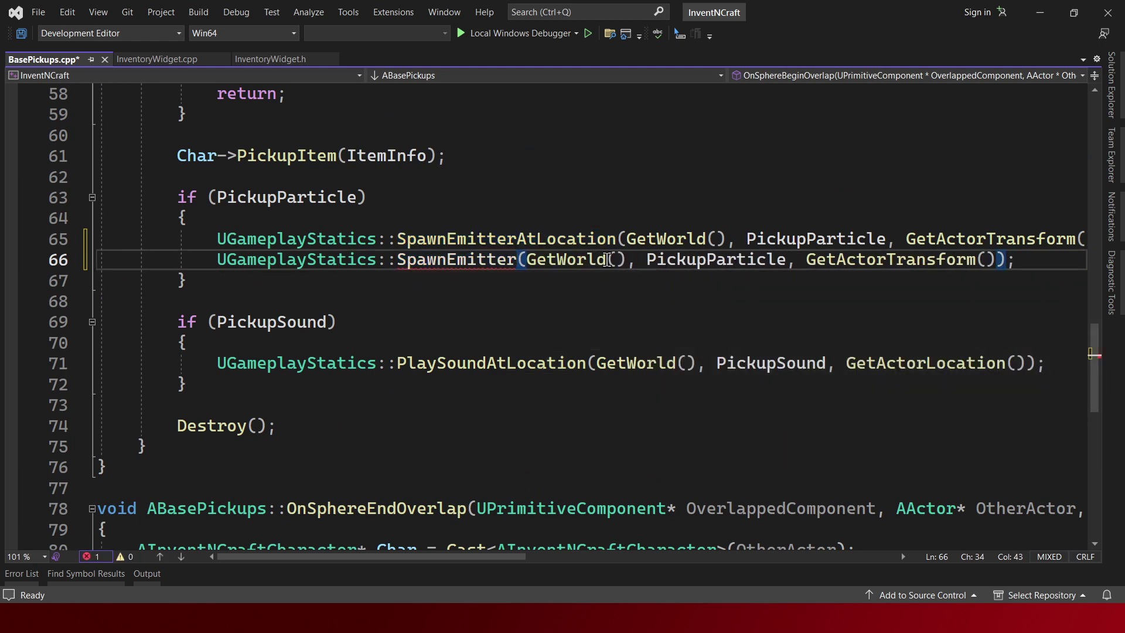
{"action": "type", "text": "Attached"}
{"action": "key", "text": "ctrl+s"}
- Remove the GetWorld() and GetActorTransform arguments from the SpawnEmitterAttached call
{"action": "left_click", "coordinate": [610, 260]}
{"action": "key", "text": "ctrl+Right"}
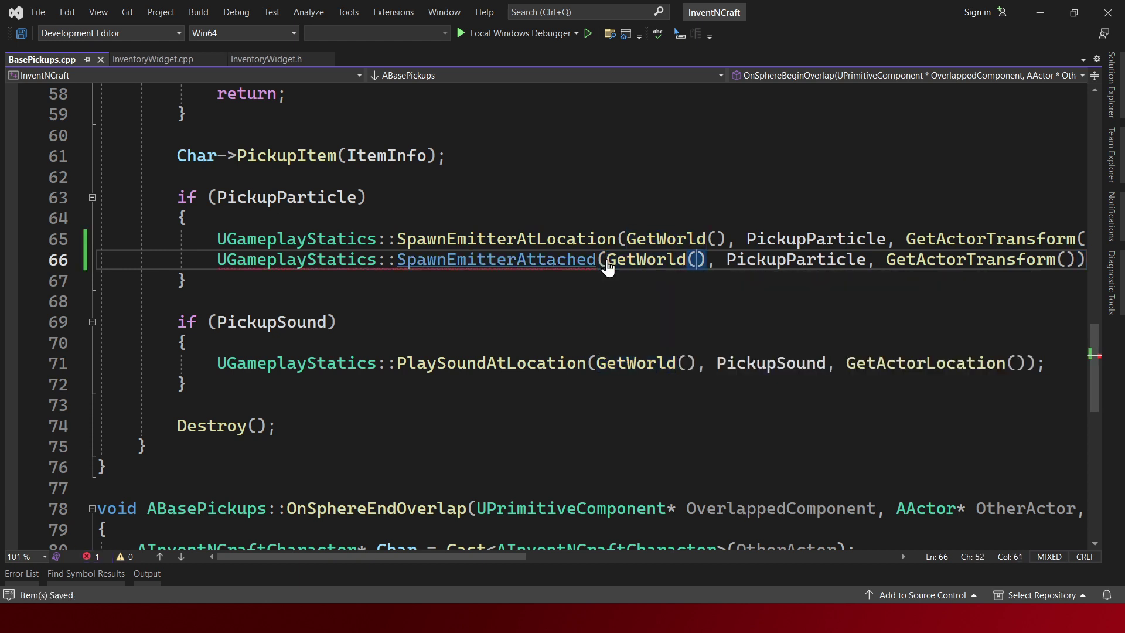
{"action": "key", "text": "ctrl+Right"}
{"action": "key", "text": "ctrl+Right"}
{"action": "key", "text": "ctrl+Right"}
{"action": "key", "text": "ctrl+Right"}
{"action": "key", "text": "ctrl+Right"}
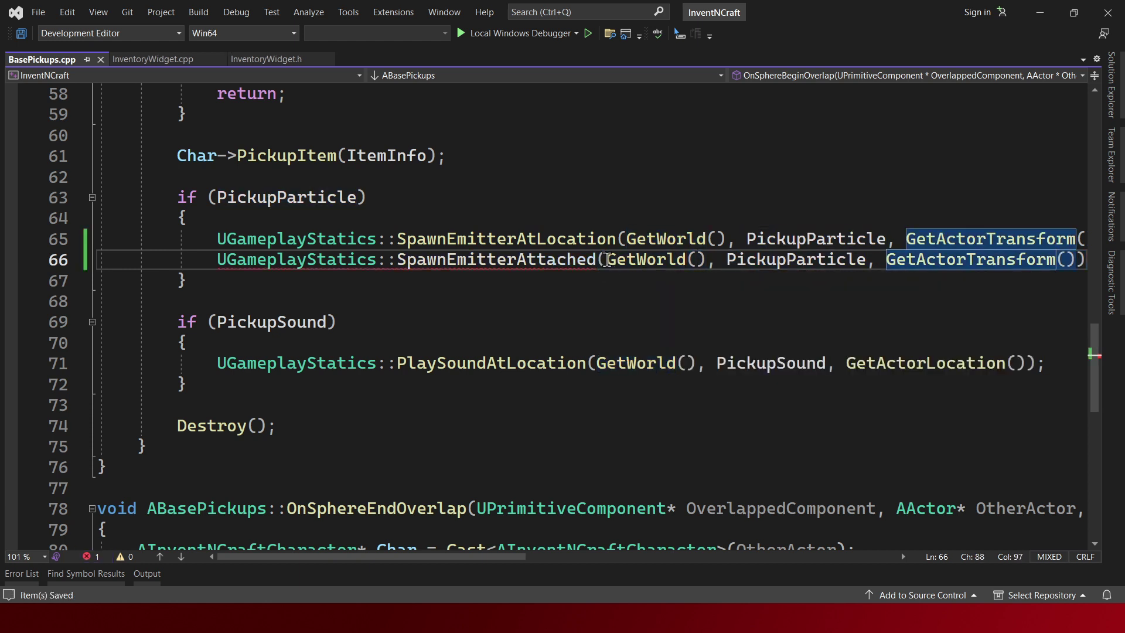
{"action": "key", "text": "ctrl+shift+Left"}
{"action": "key", "text": "Delete"}
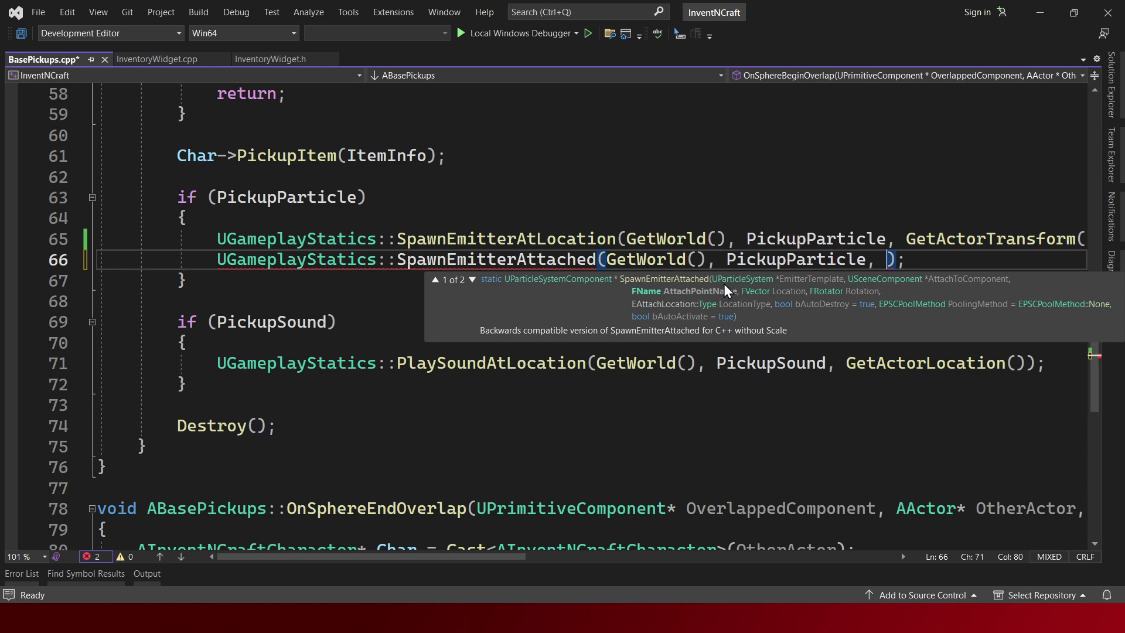
{"action": "key", "text": "ctrl+Left"}
{"action": "key", "text": "ctrl+Left"}
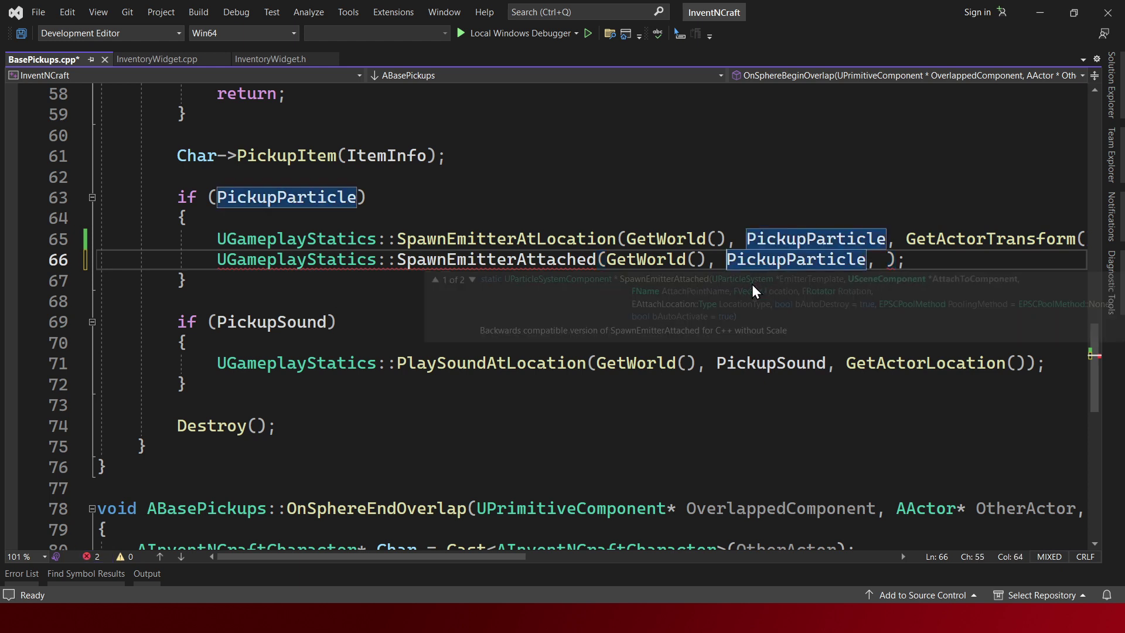
{"action": "key", "text": "ctrl+Left"}
{"action": "key", "text": "ctrl+Right"}
{"action": "key", "text": "ctrl+BackSpace"}
{"action": "key", "text": "ctrl+BackSpace"}
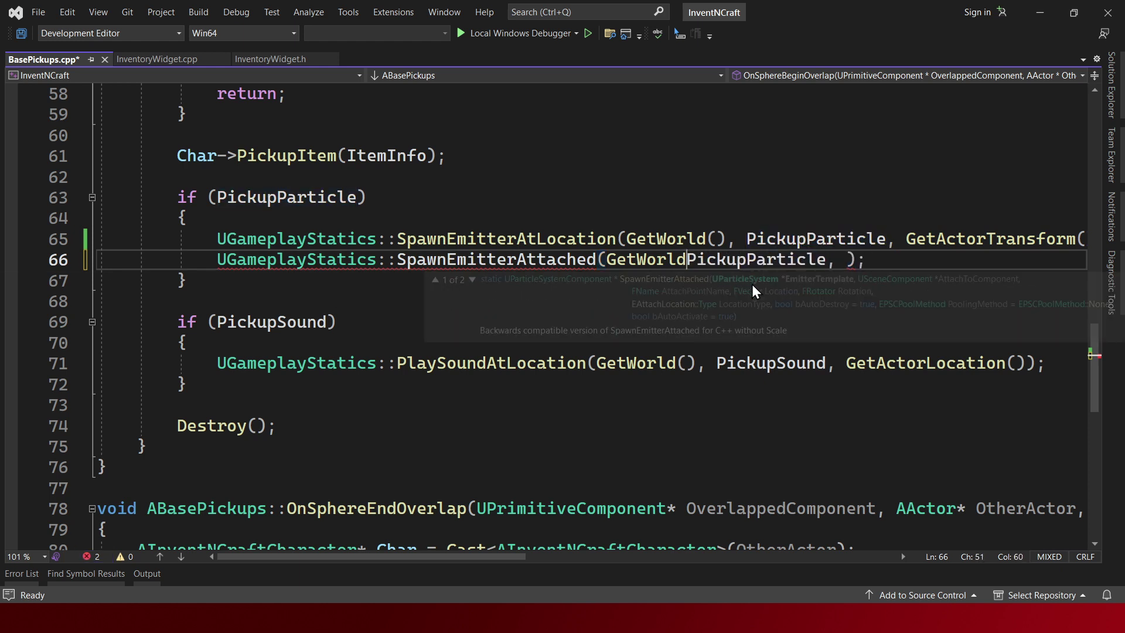
{"action": "key", "text": "ctrl+BackSpace"}
- Comment out the original SpawnEmitterAtLocation line and save
{"action": "key", "text": "ctrl+shift+Up"}
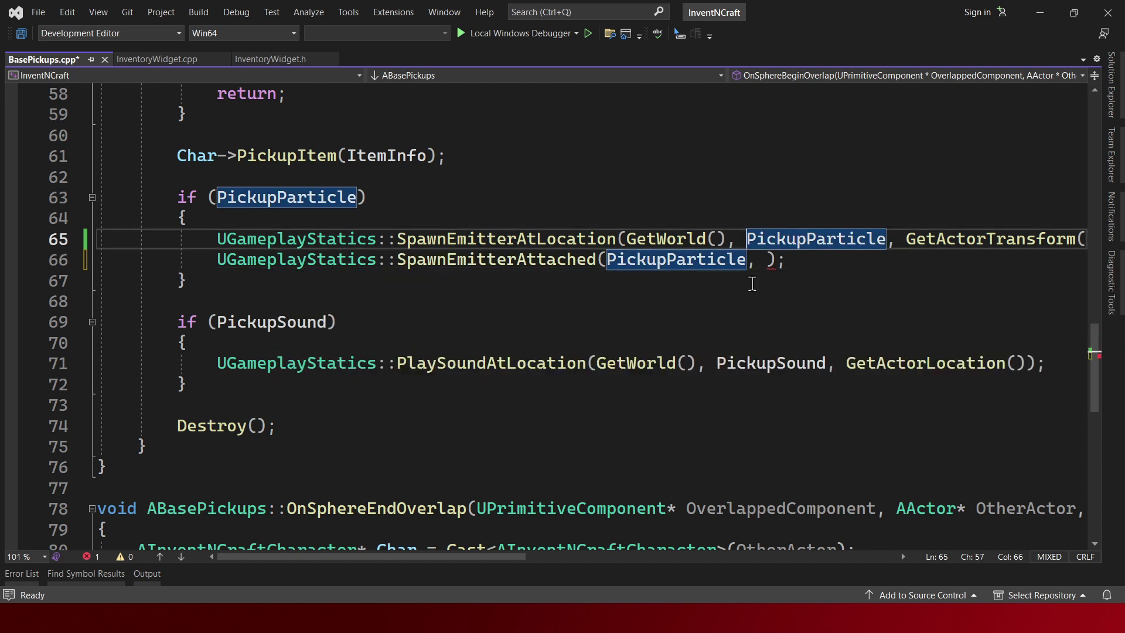
{"action": "key", "text": "ctrl+k"}
{"action": "key", "text": "ctrl+c"}
{"action": "key", "text": "ctrl+s"}
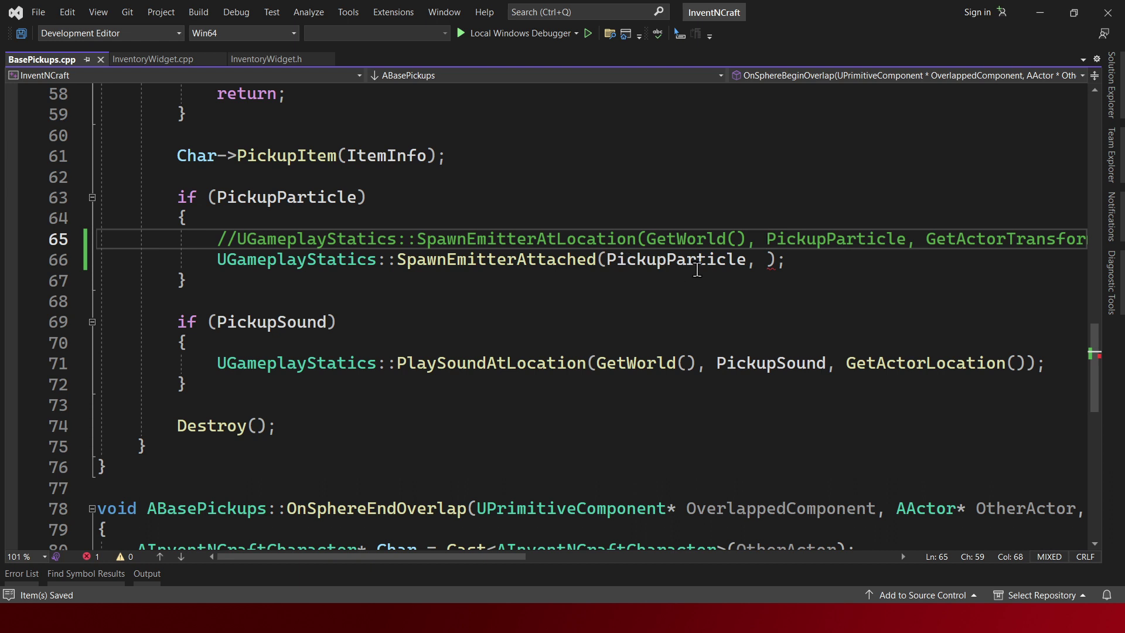
- Add Mesh as the attach argument so the call reads SpawnEmitterAttached(PickupParticle, Mesh)
{"action": "left_click", "coordinate": [768, 261]}
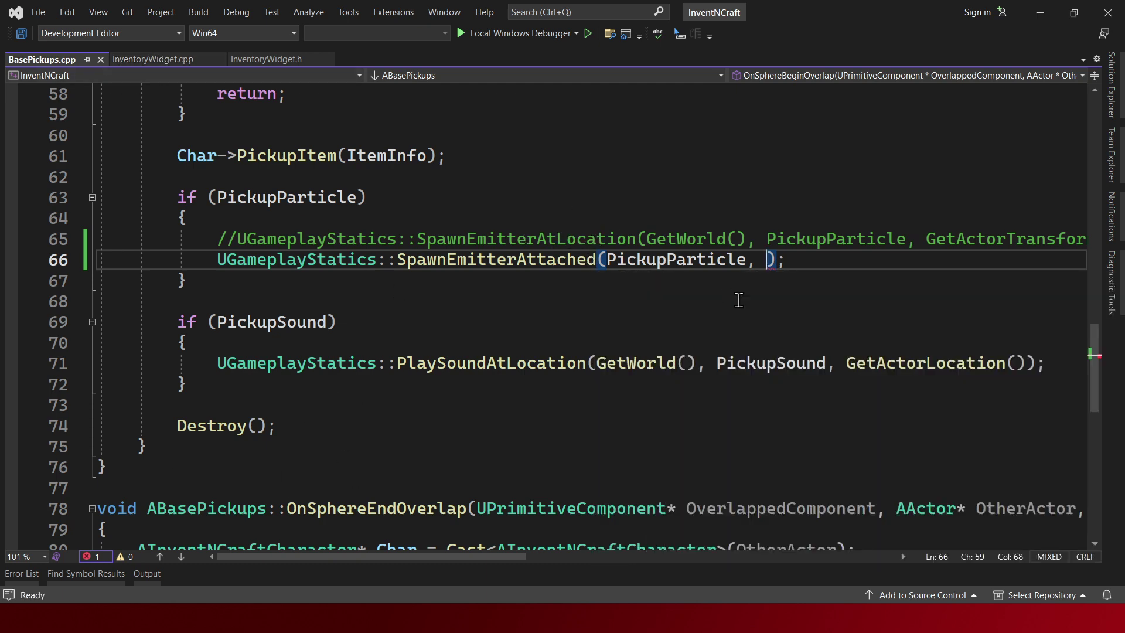
{"action": "scroll", "coordinate": [579, 383], "scroll_direction": "up", "scroll_amount": 3}
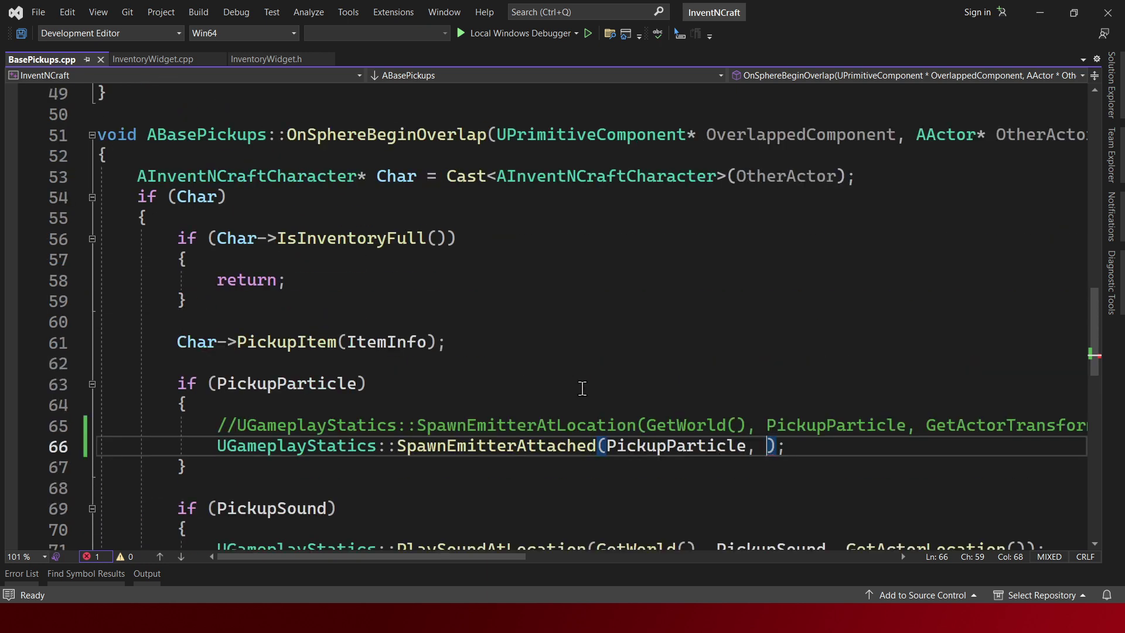
{"action": "scroll", "coordinate": [578, 383], "scroll_direction": "up", "scroll_amount": 1}
{"action": "scroll", "coordinate": [612, 314], "scroll_direction": "down", "scroll_amount": 2}
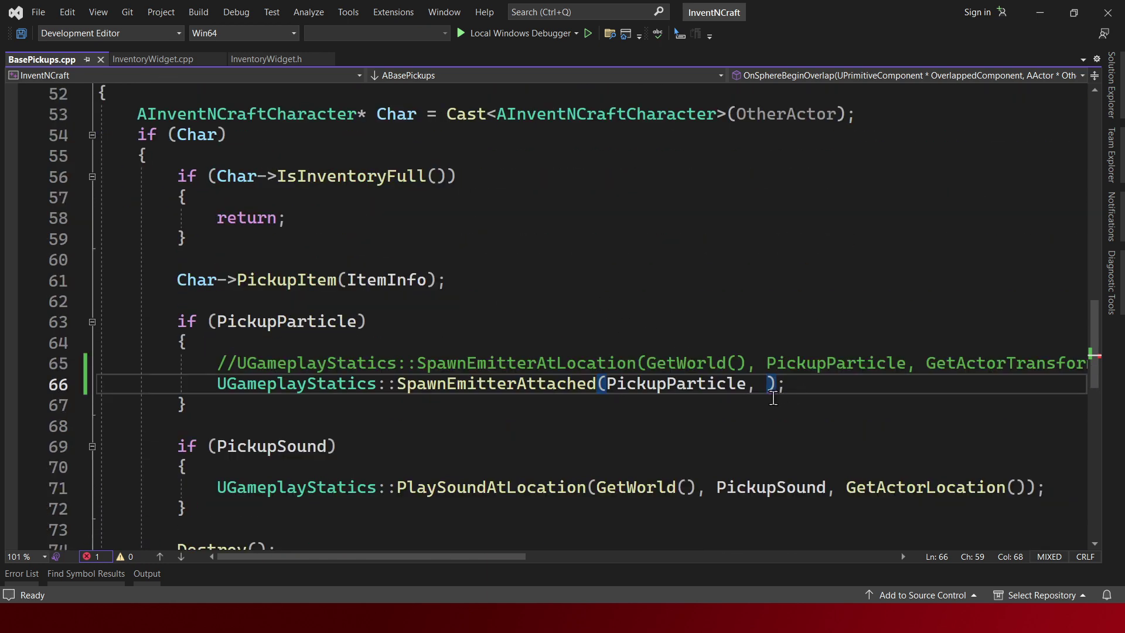
{"action": "key", "text": "ctrl+shift+space"}
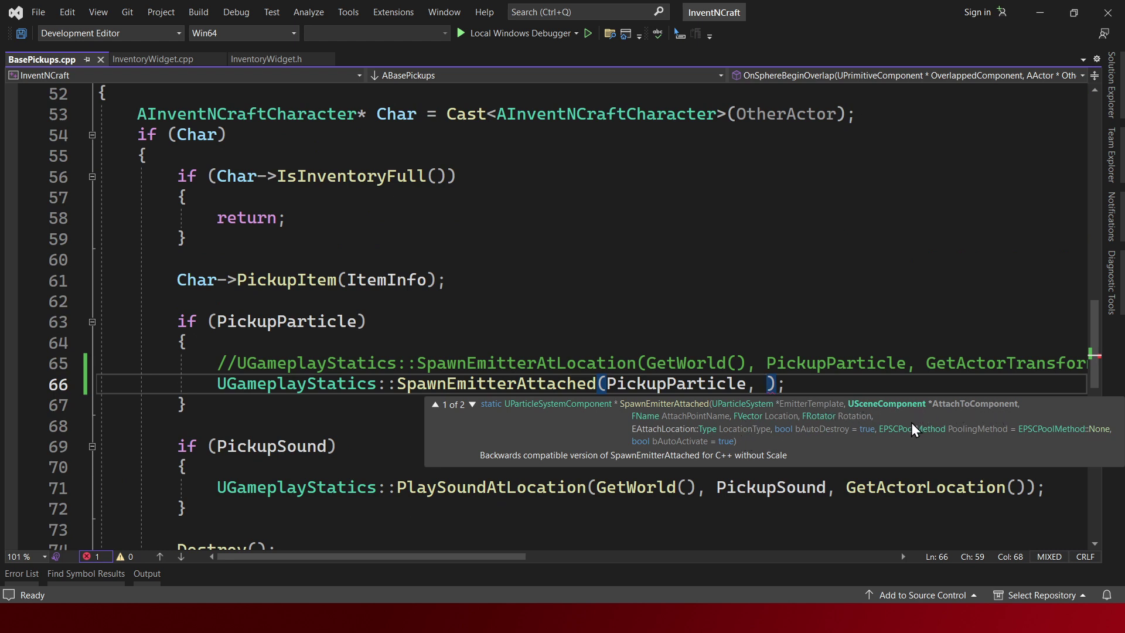
{"action": "type", "text": "M"}
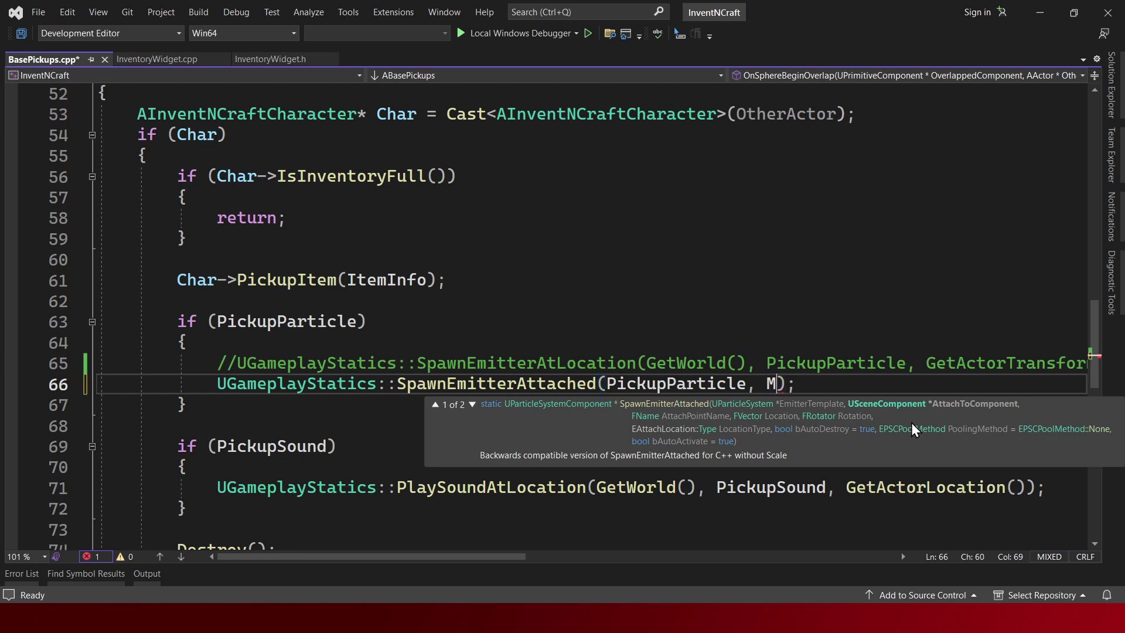
{"action": "type", "text": "esh"}
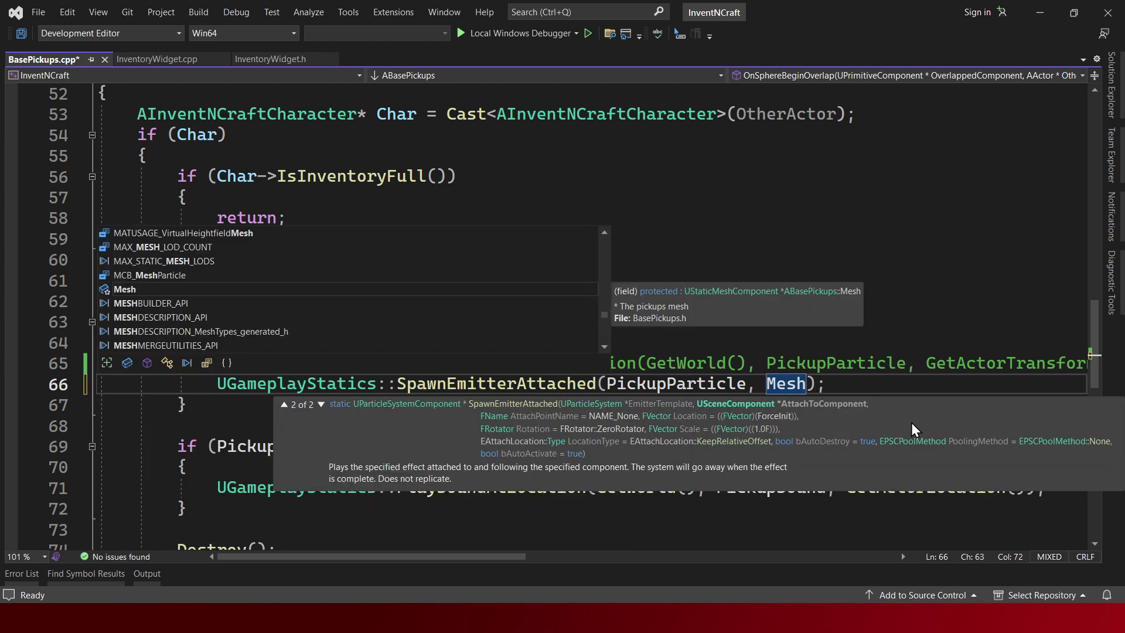
{"action": "double_click", "coordinate": [146, 290]}
{"action": "type", "text": ","}
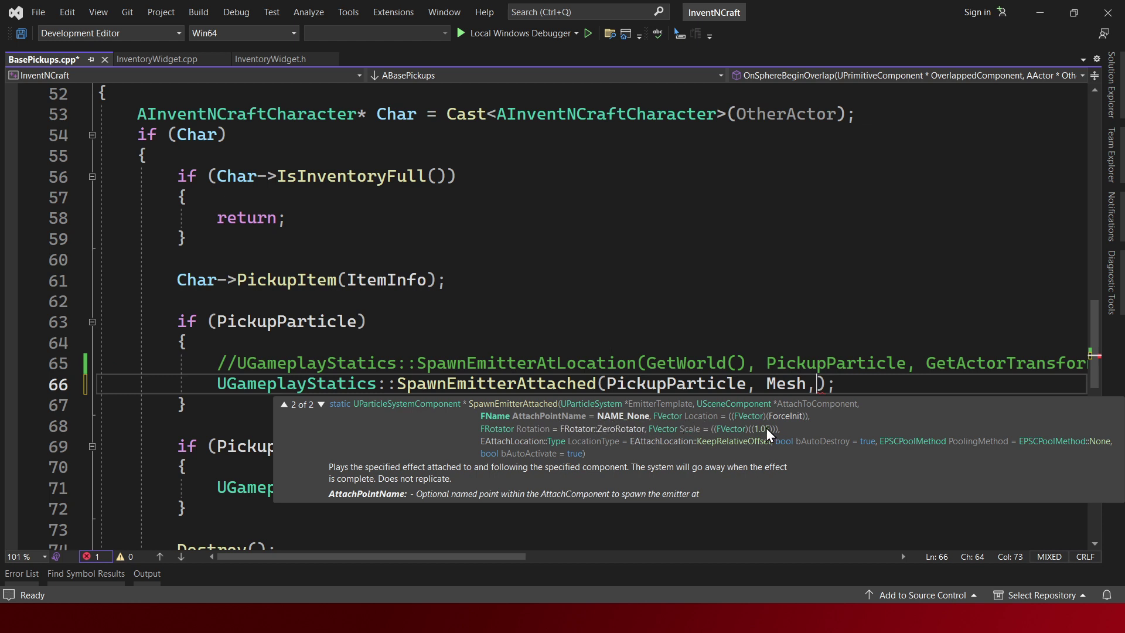
{"action": "key", "text": "BackSpace"}
{"action": "key", "text": "BackSpace"}
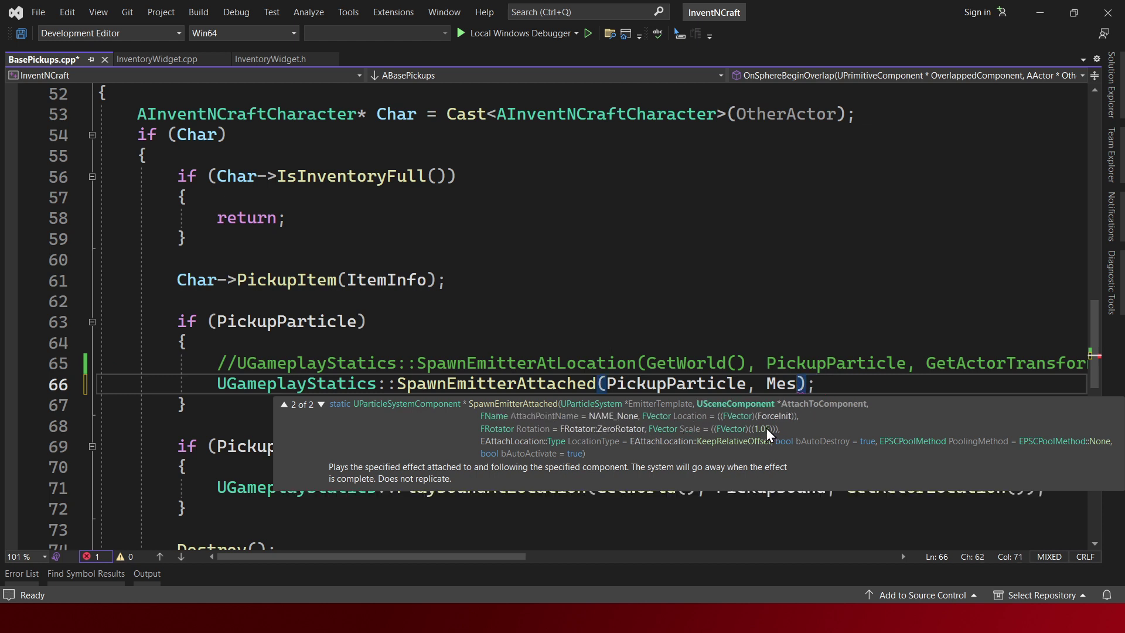
{"action": "type", "text": "h"}
- Save BasePickups.cpp and build the project
{"action": "key", "text": "ctrl+s"}
{"action": "key", "text": "ctrl+shift+b"}
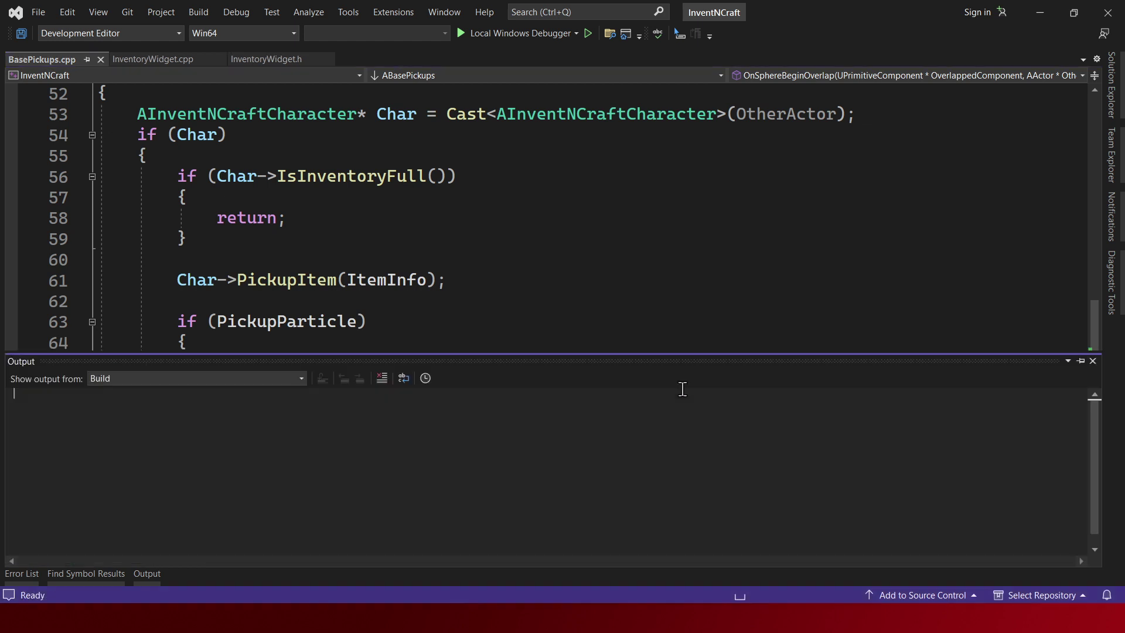
{"action": "scroll", "coordinate": [581, 273], "scroll_direction": "down", "scroll_amount": 3}
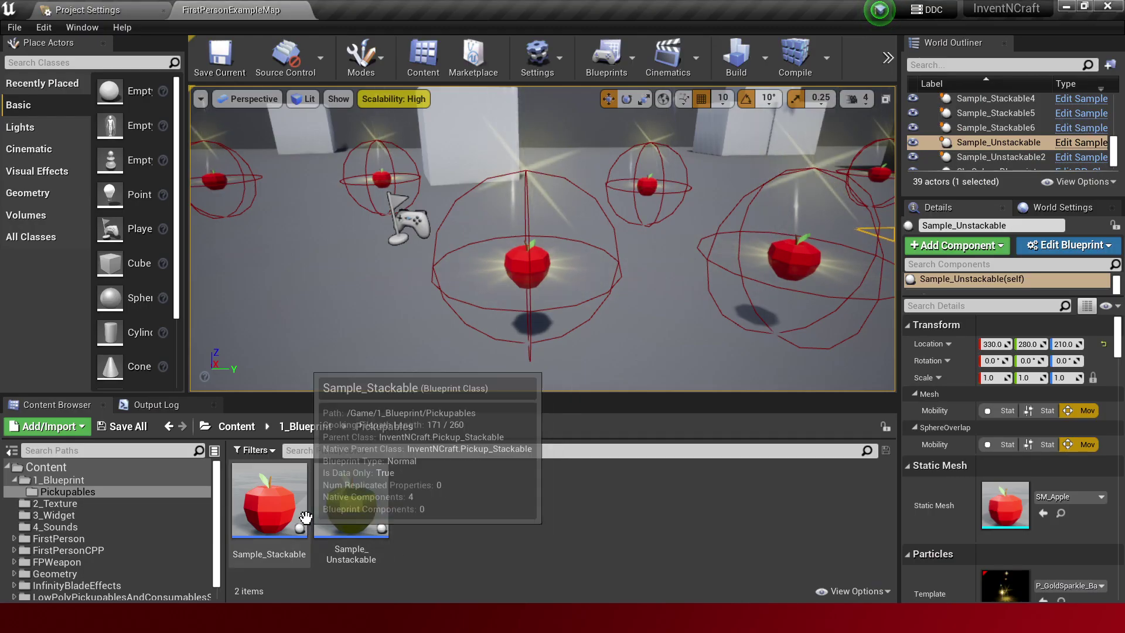
- Open the SM_Apple static mesh from the Static Mesh slot, then close it
{"action": "double_click", "coordinate": [987, 505]}
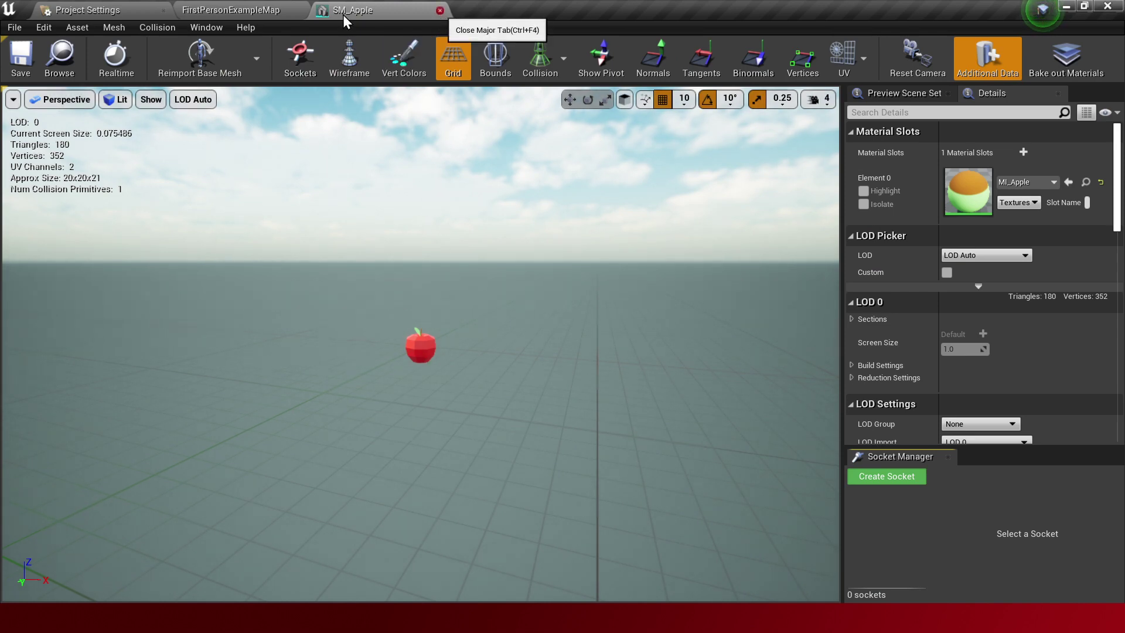
{"action": "left_click", "coordinate": [248, 6]}
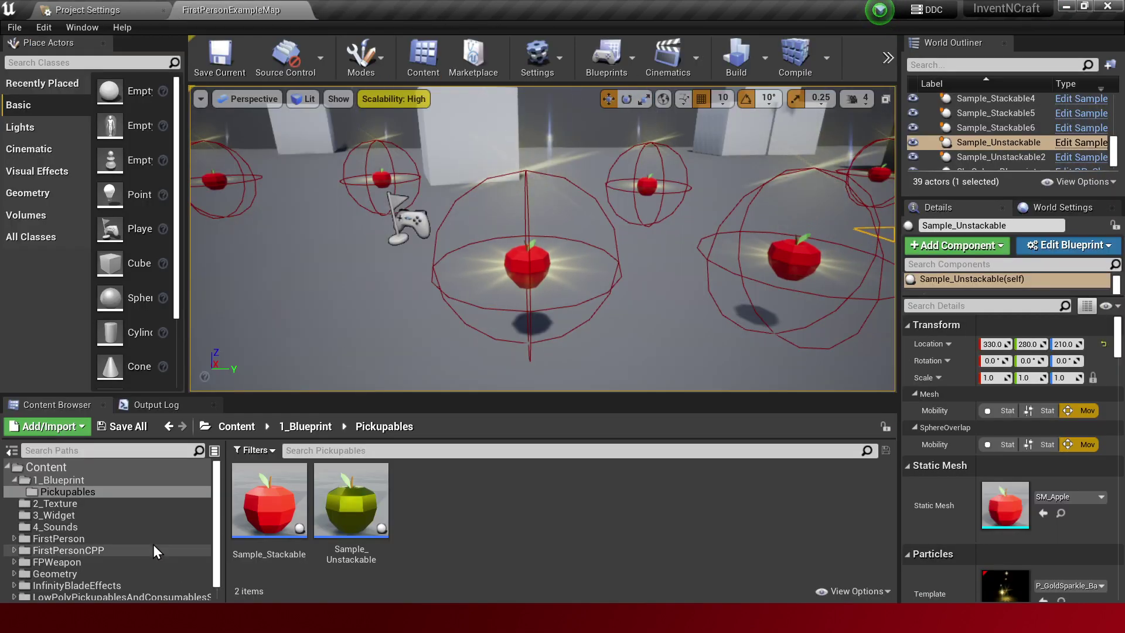
{"action": "scroll", "coordinate": [138, 538], "scroll_direction": "down", "scroll_amount": 1}
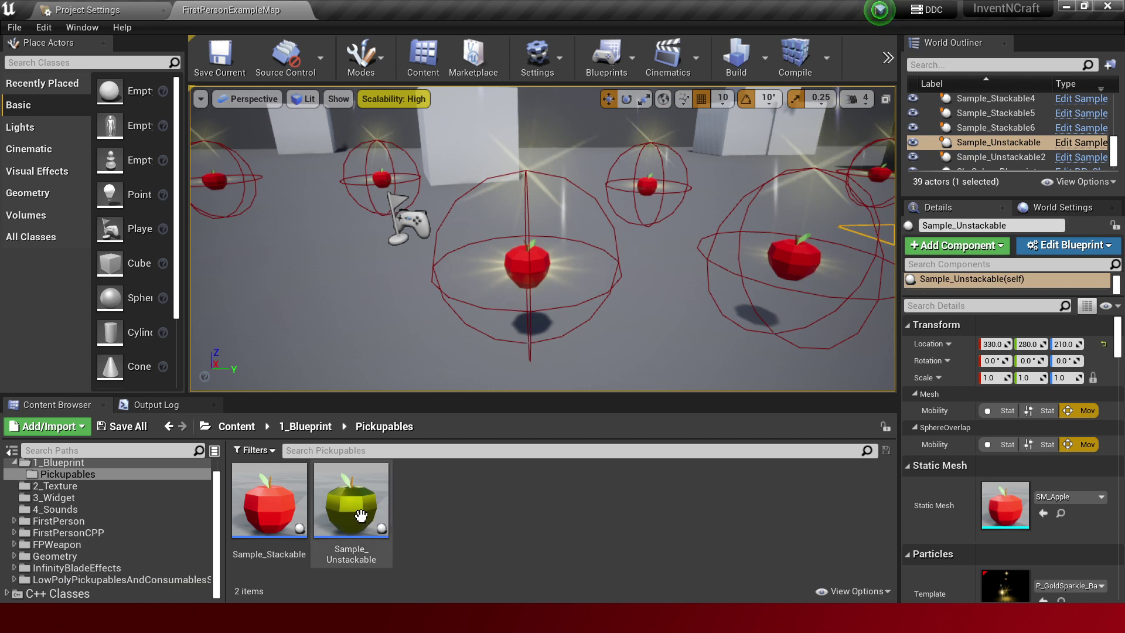
- Play the level and walk over the yellow pickup and red apples to collect them
{"action": "key", "text": "alt+p"}
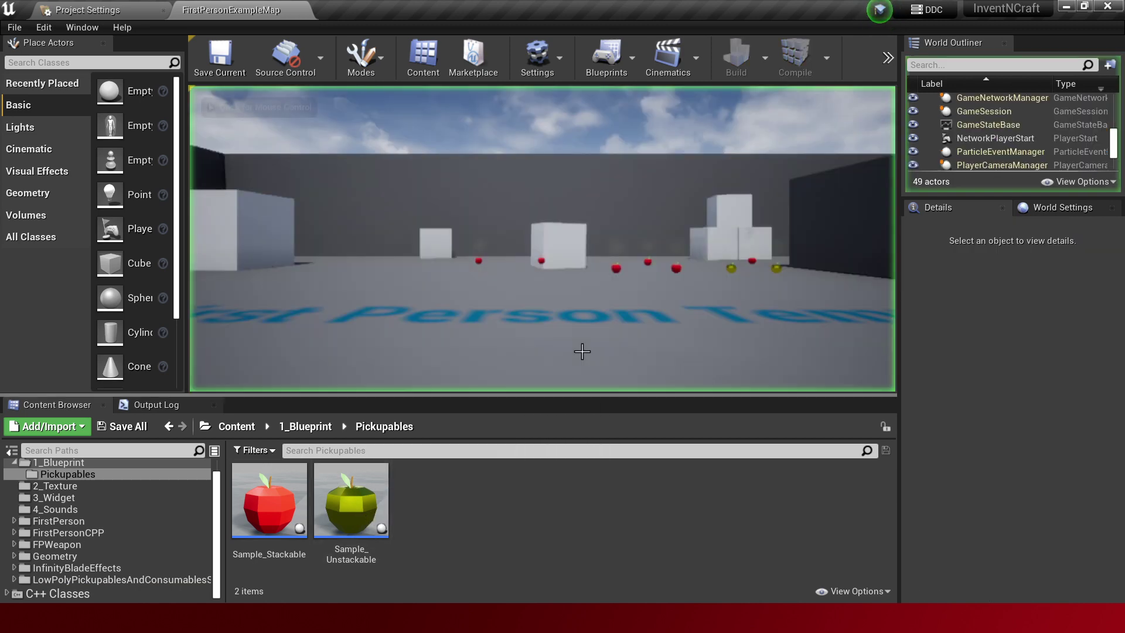
{"action": "key", "text": "w"}
{"action": "key", "text": "w"}
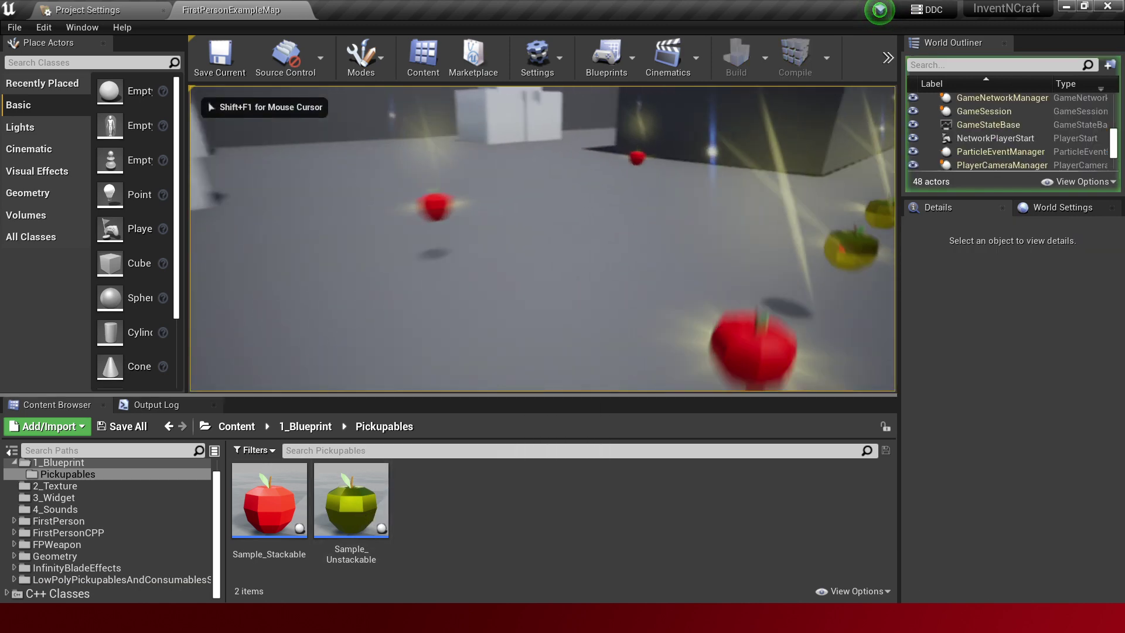
{"action": "key", "text": "w"}
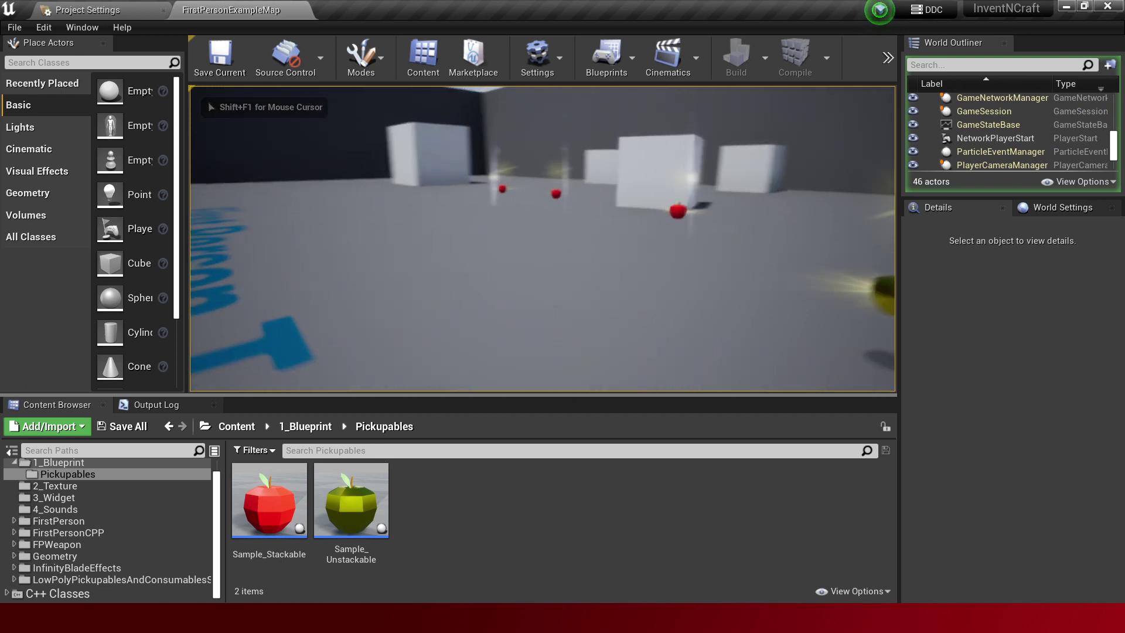
{"action": "key", "text": "w"}
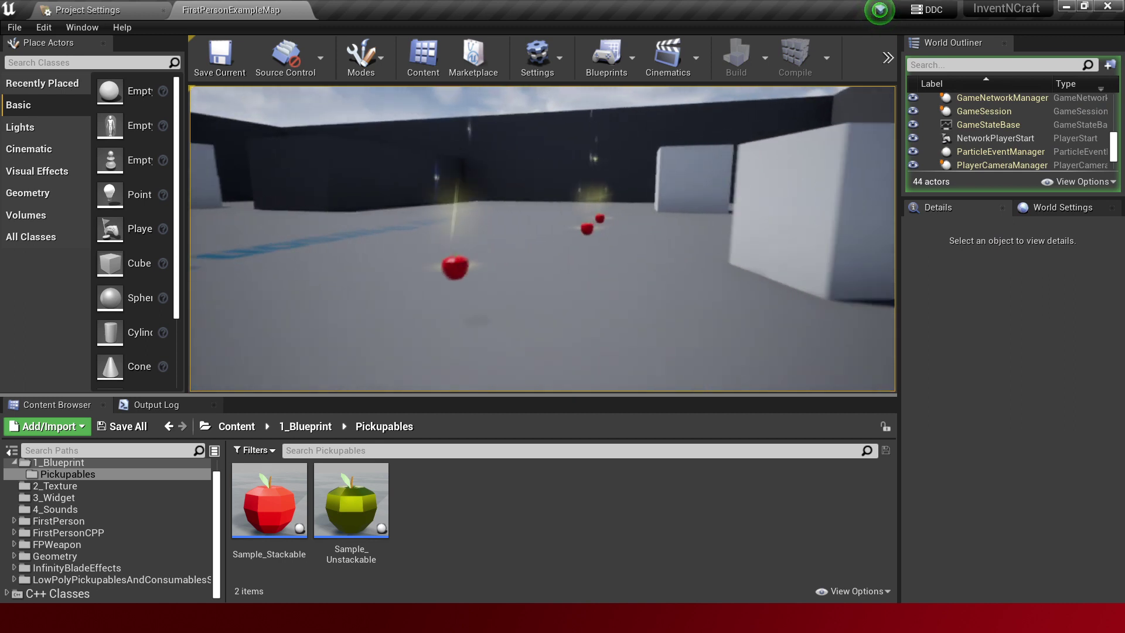
{"action": "key", "text": "w"}
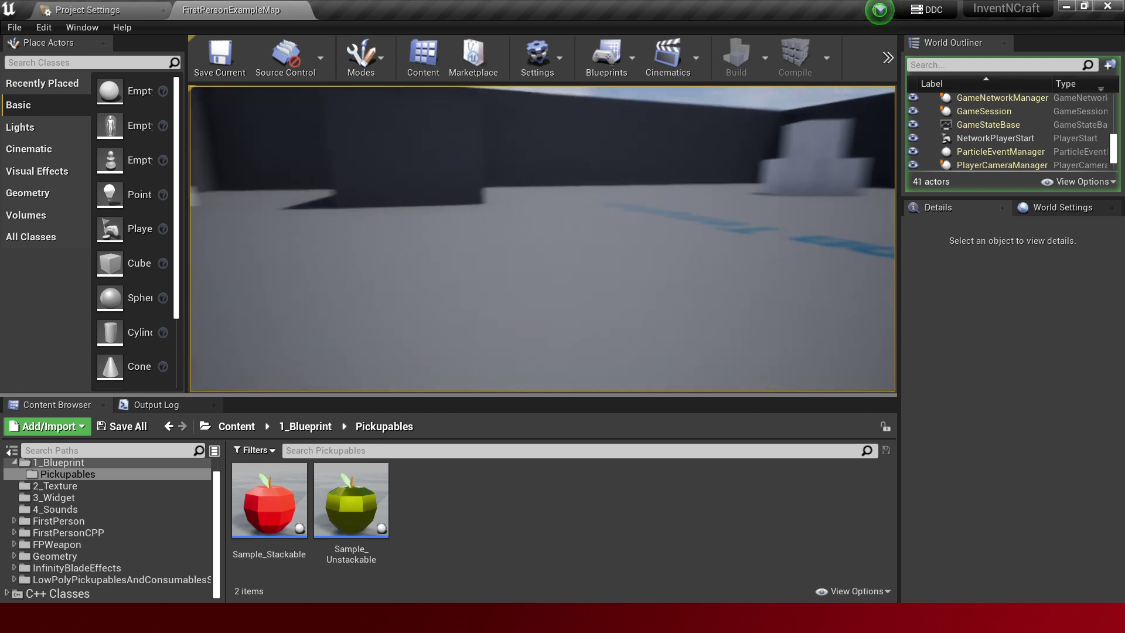
{"action": "key", "text": "w"}
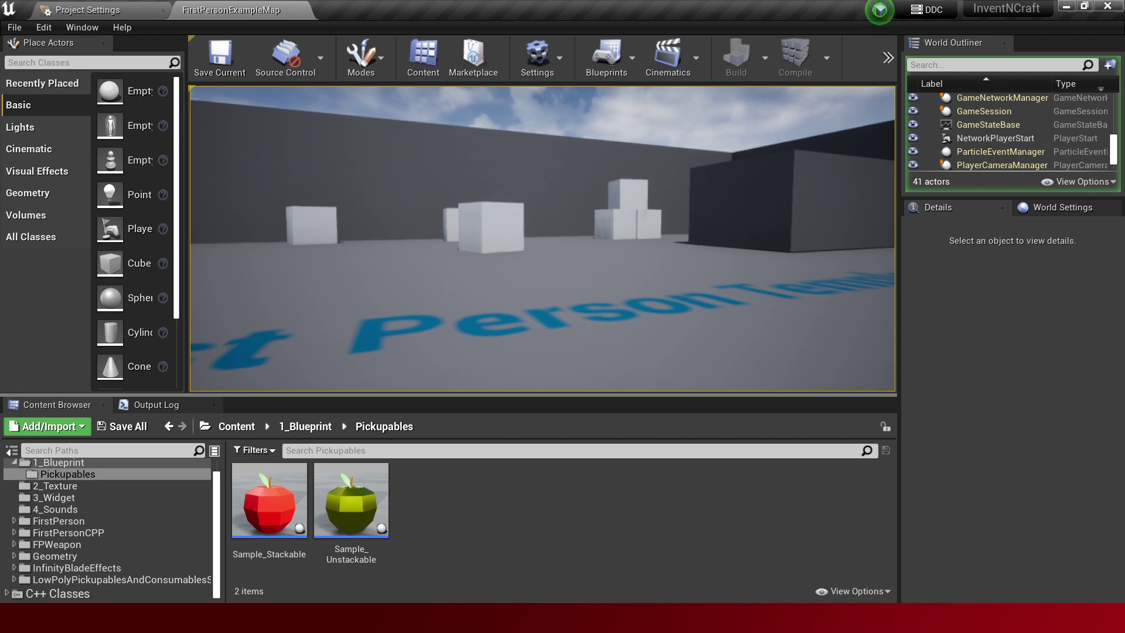
{"action": "key", "text": "w"}
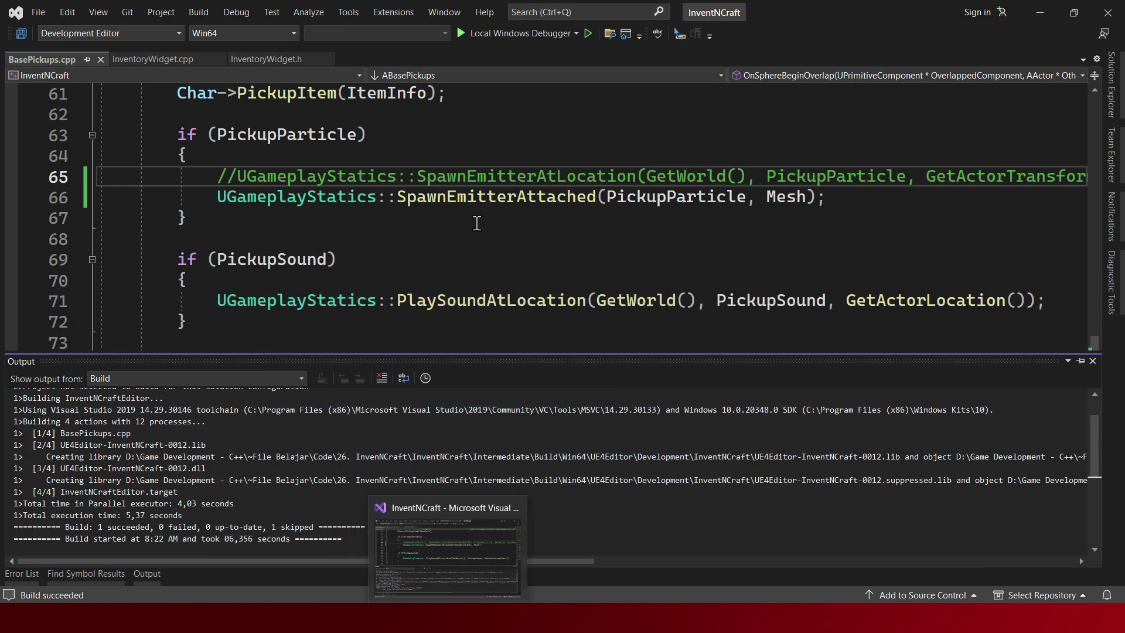
- Uncomment the SpawnEmitterAtLocation line 65, undoing an accidental extra comment marker
{"action": "left_click", "coordinate": [477, 176]}
{"action": "key", "text": "ctrl+k"}
{"action": "key", "text": "ctrl+c"}
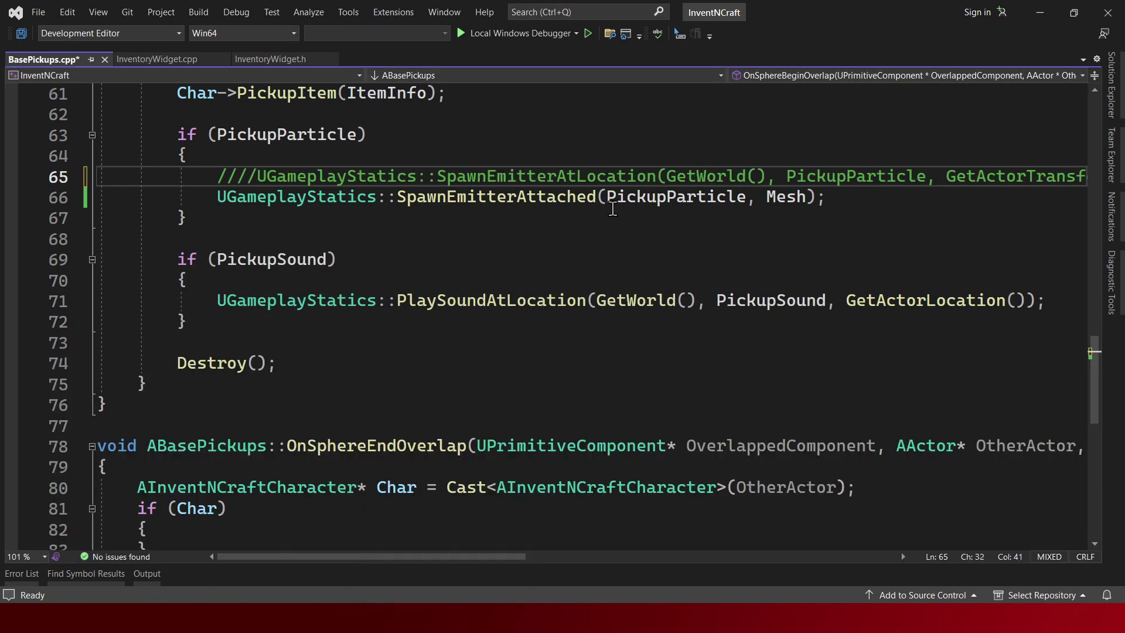
{"action": "key", "text": "ctrl+z"}
{"action": "key", "text": "ctrl+k"}
{"action": "key", "text": "ctrl+u"}
- Comment out the SpawnEmitterAttached line and rebuild the project
{"action": "key", "text": "Down"}
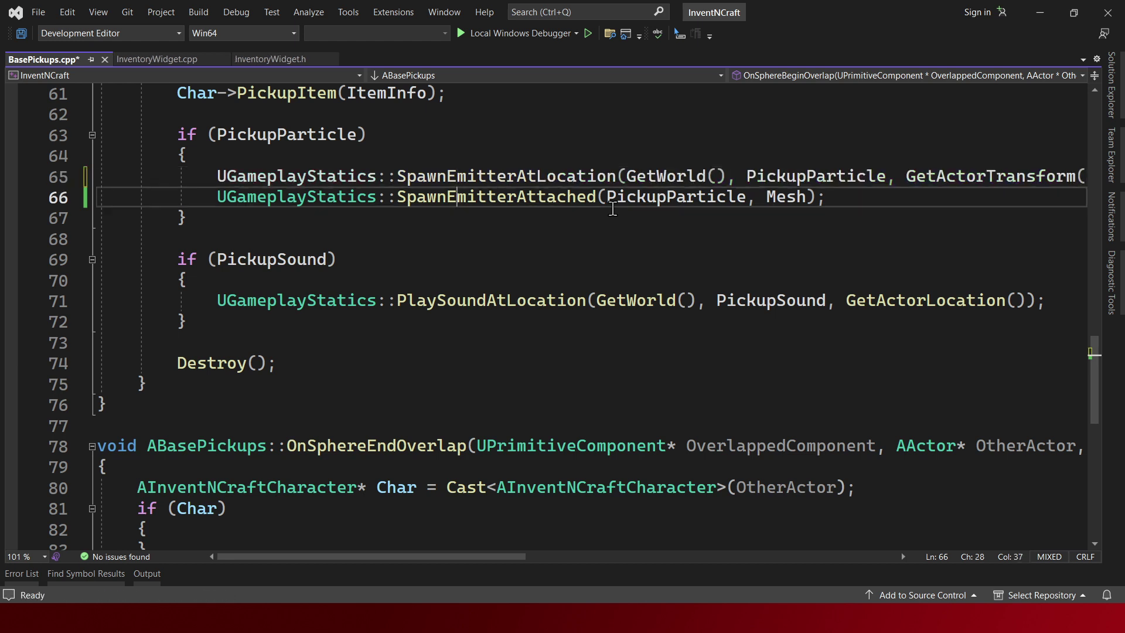
{"action": "key", "text": "ctrl+k"}
{"action": "key", "text": "ctrl+c"}
{"action": "key", "text": "ctrl+shift+b"}
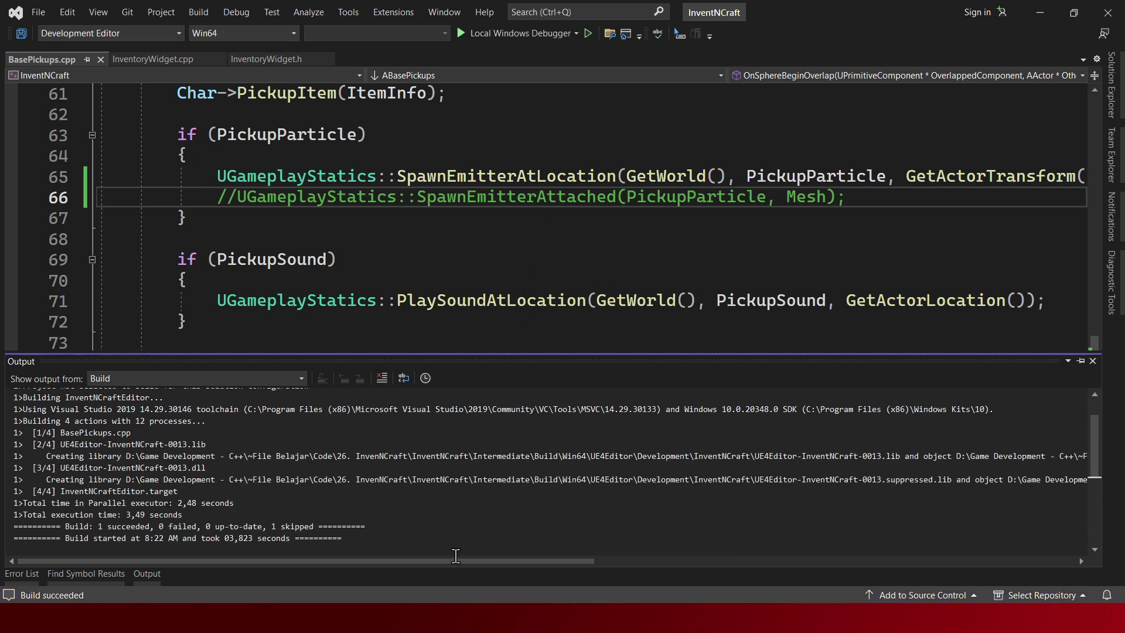
{"action": "key", "text": "alt+Tab"}
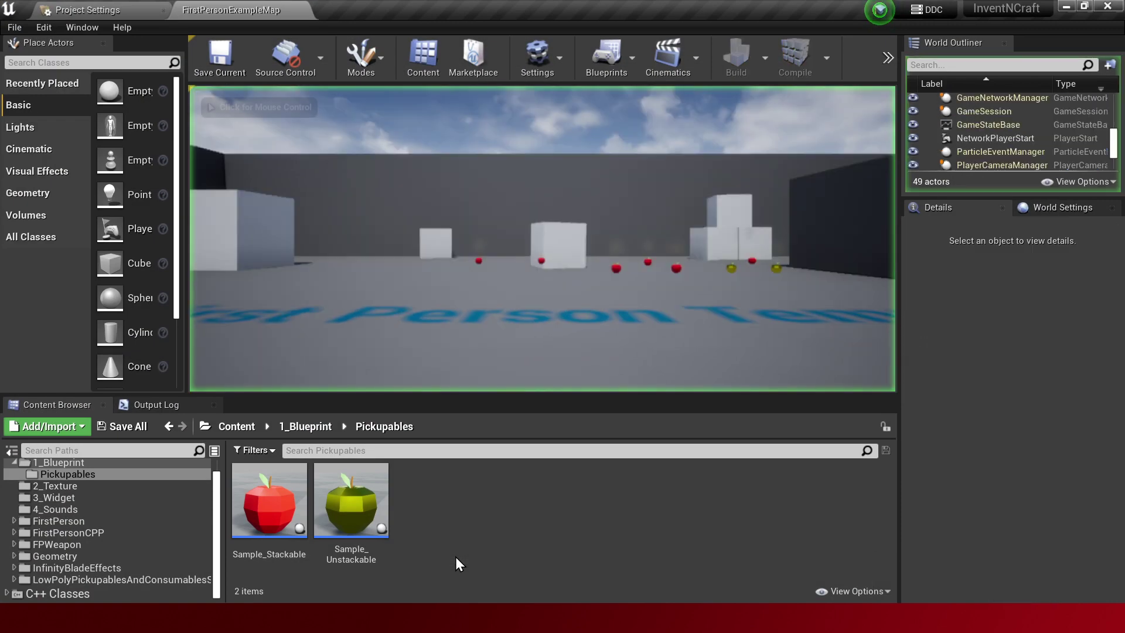
- Play-test the level, walking through the apples to collect them and seeing the sparkles left behind
{"action": "left_click", "coordinate": [556, 375]}
{"action": "key", "text": "w"}
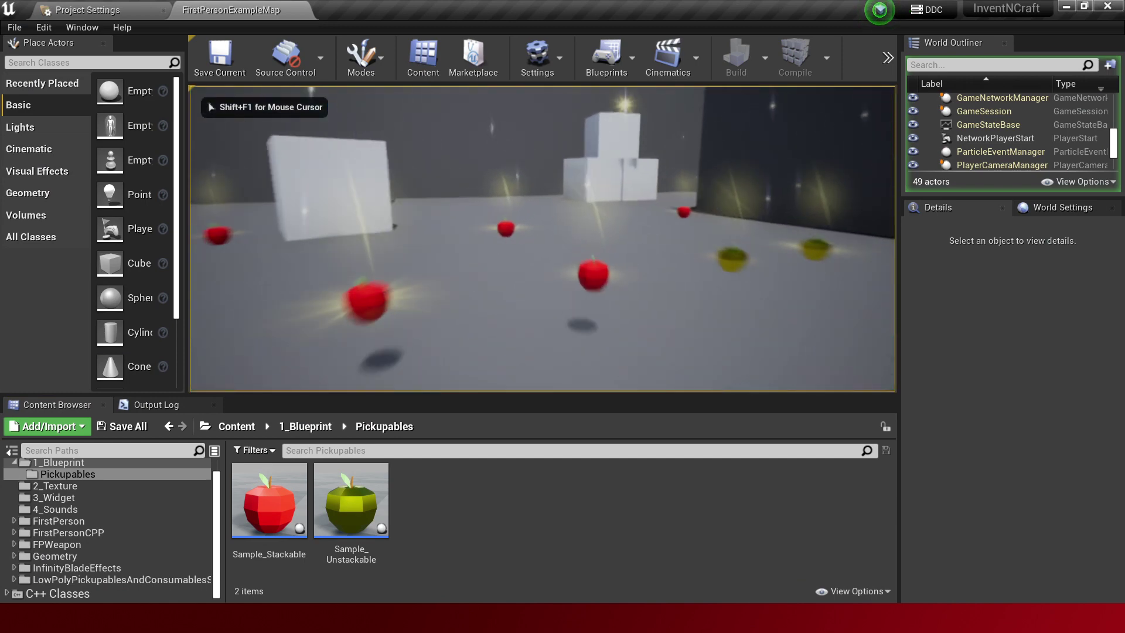
{"action": "key", "text": "w"}
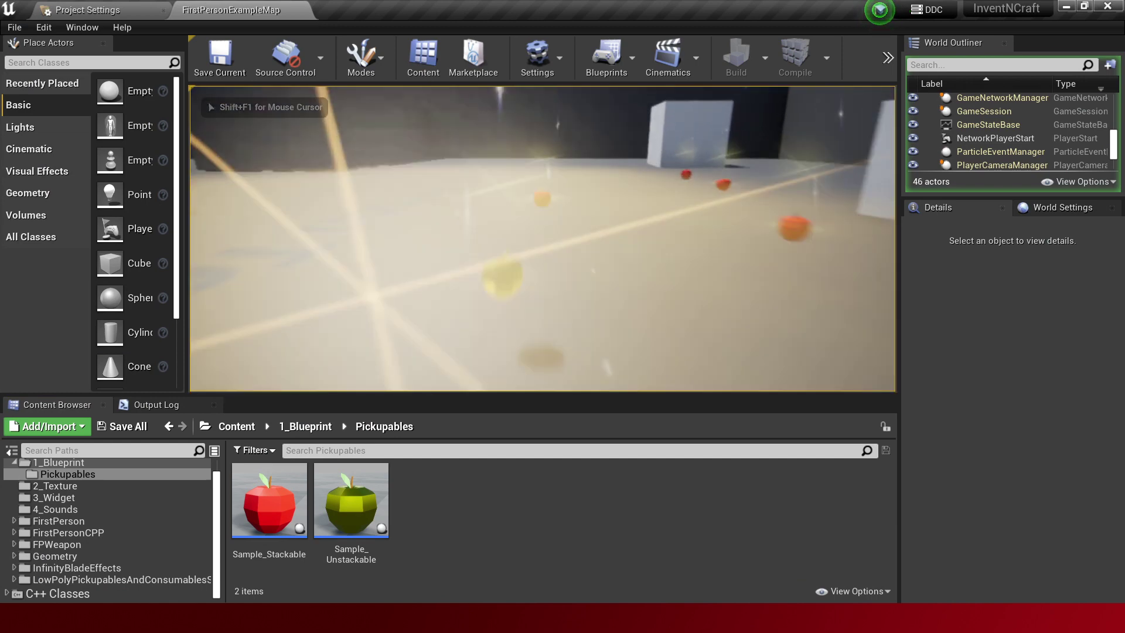
{"action": "key", "text": "w"}
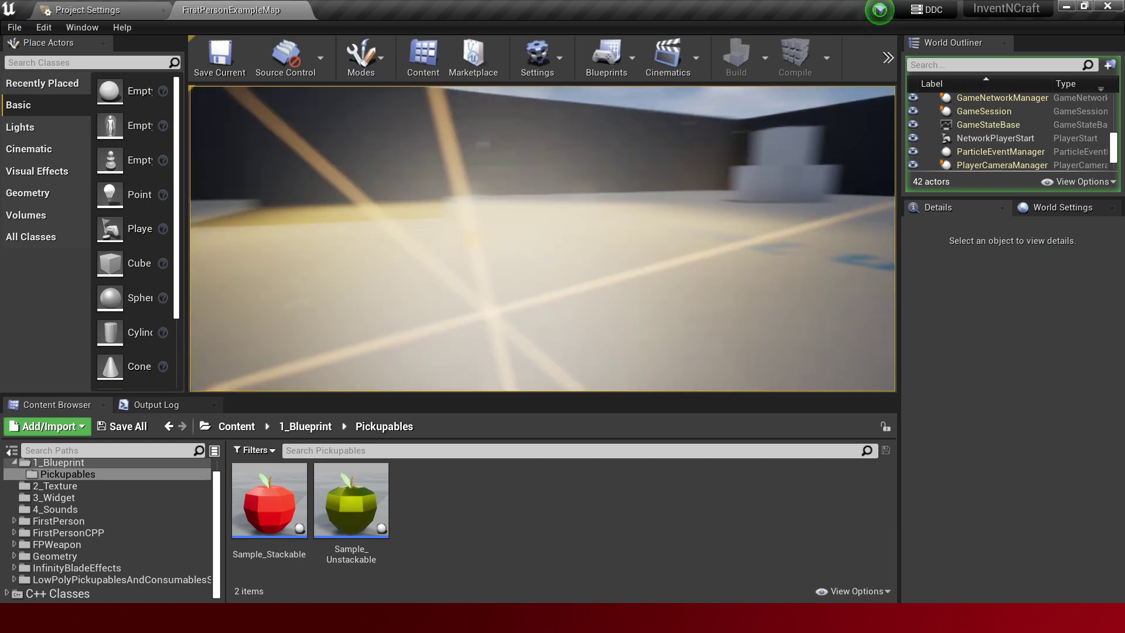
{"action": "key", "text": "w"}
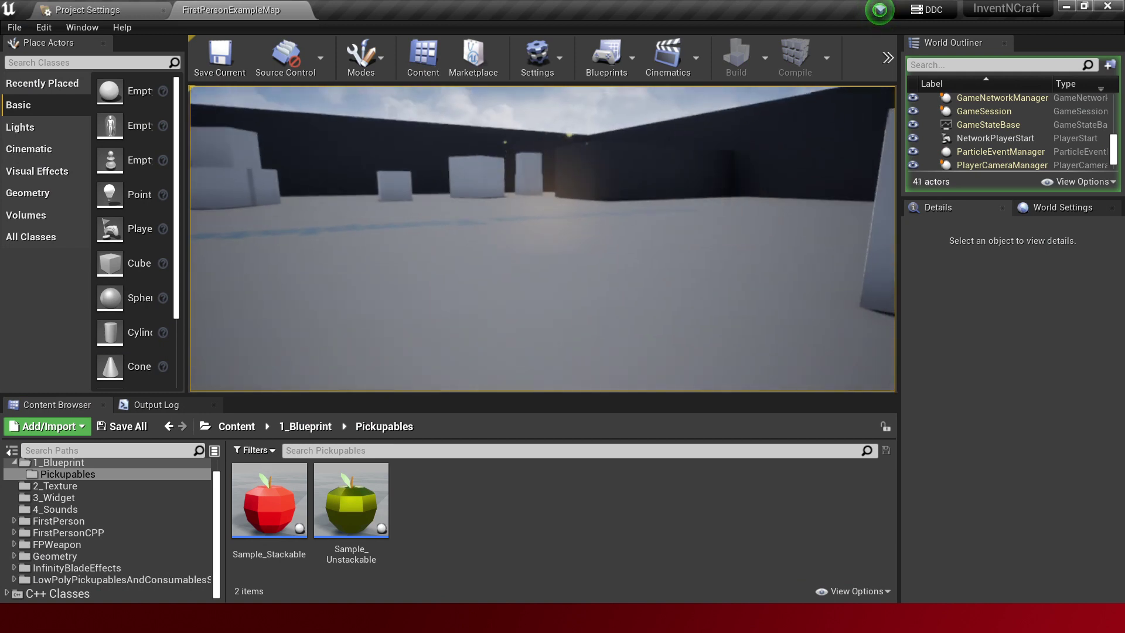
{"action": "key", "text": "w"}
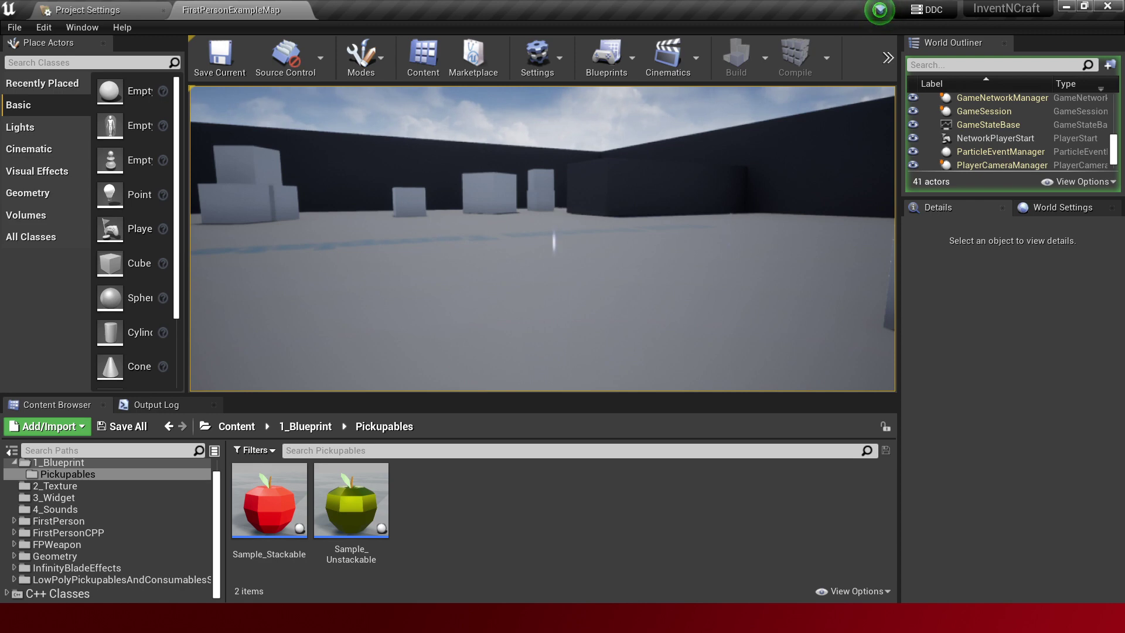
{"action": "key", "text": "Escape"}
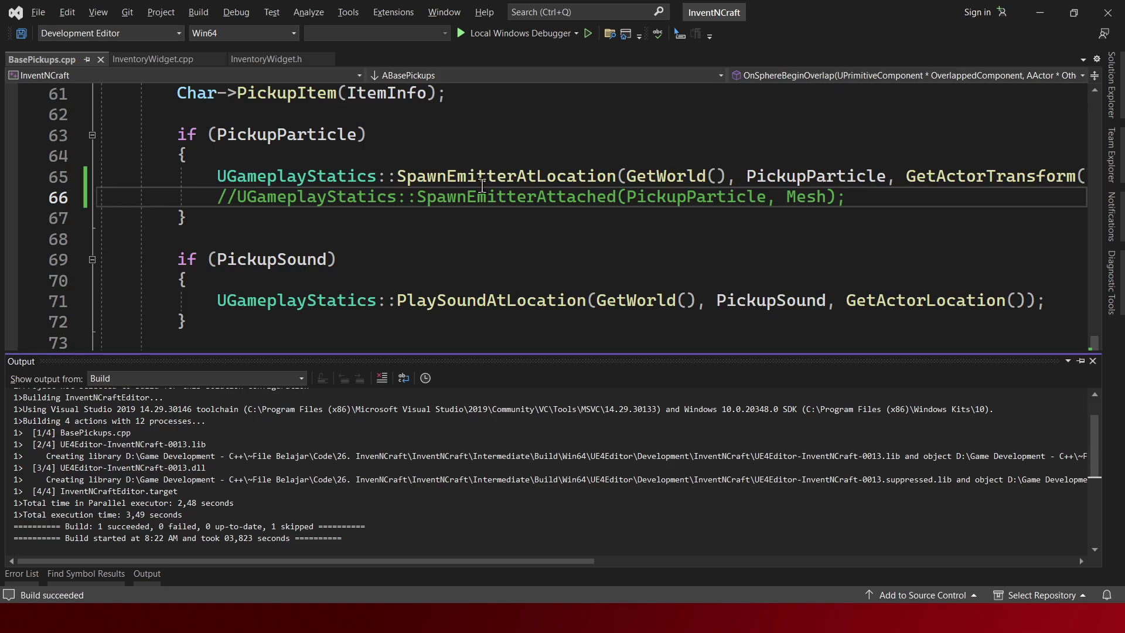
- Re-enable SpawnEmitterAttached, comment out SpawnEmitterAtLocation in BasePickups.cpp, and rebuild
{"action": "left_click", "coordinate": [497, 196]}
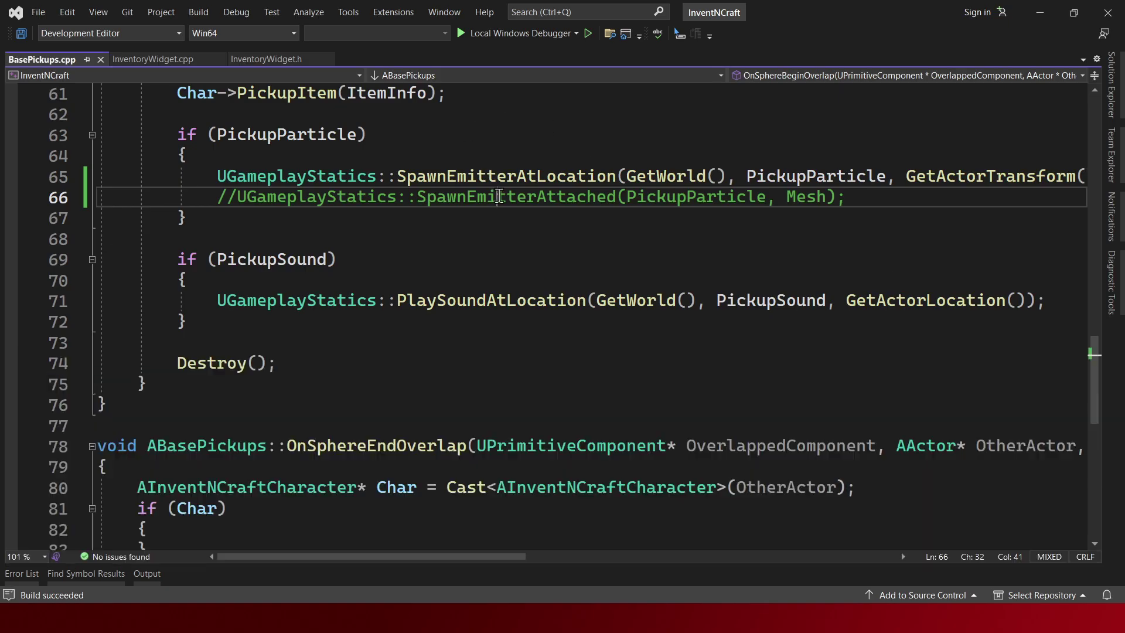
{"action": "key", "text": "ctrl+k"}
{"action": "key", "text": "ctrl+u"}
{"action": "key", "text": "Up"}
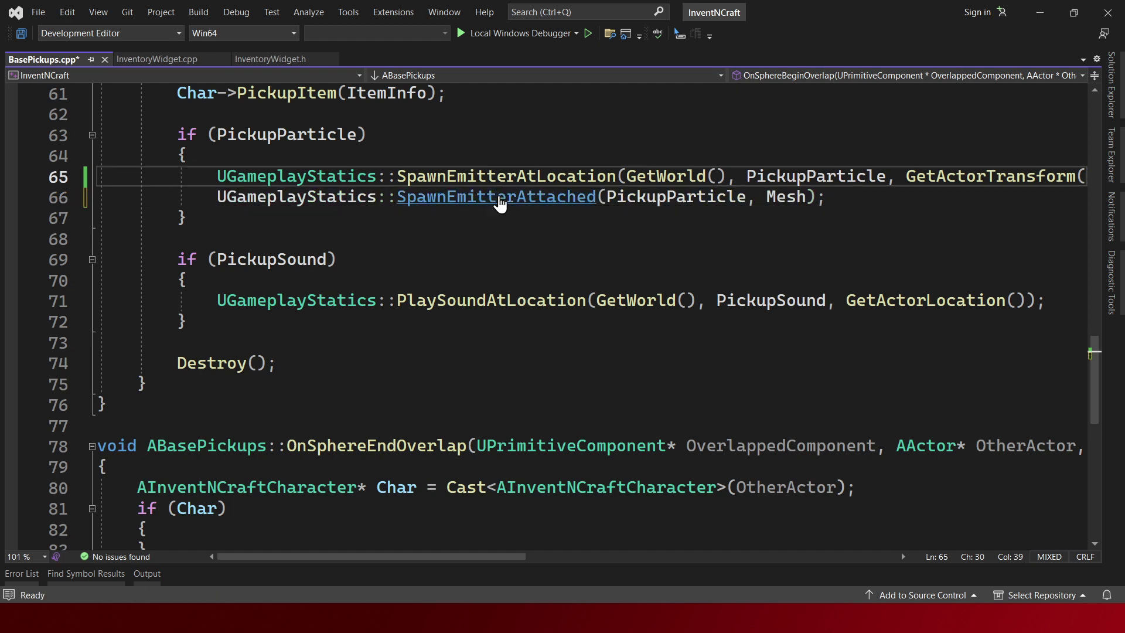
{"action": "key", "text": "ctrl+k"}
{"action": "key", "text": "ctrl+c"}
{"action": "key", "text": "ctrl+shift+b"}
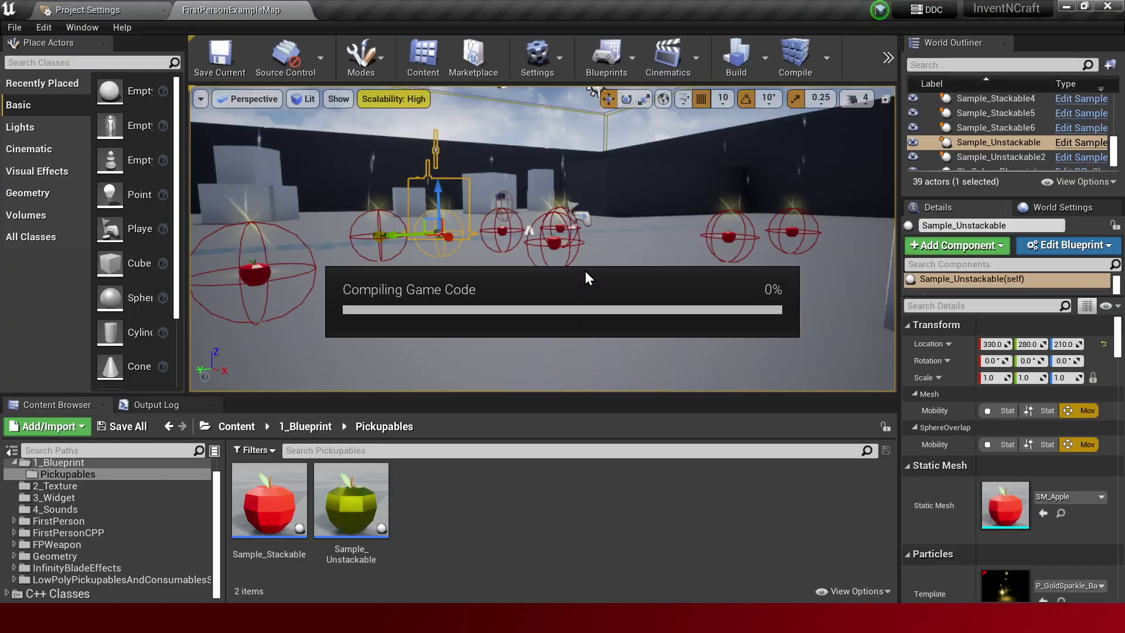
- Play the level, collect every apple with the attached sparkle, then return to Visual Studio
{"action": "key", "text": "alt+p"}
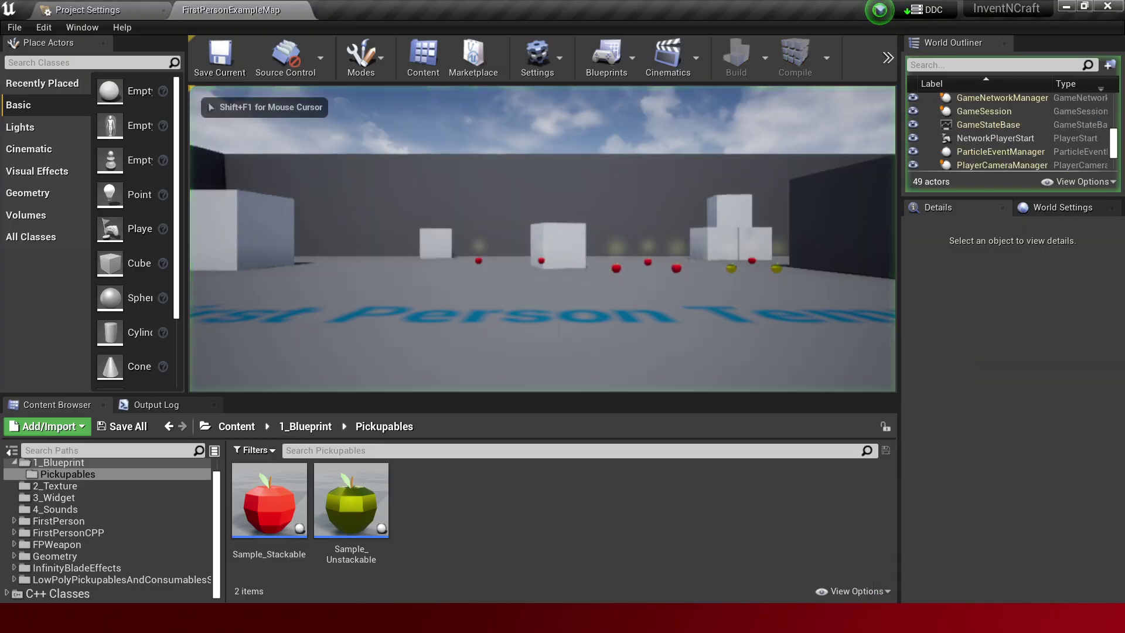
{"action": "key", "text": "w"}
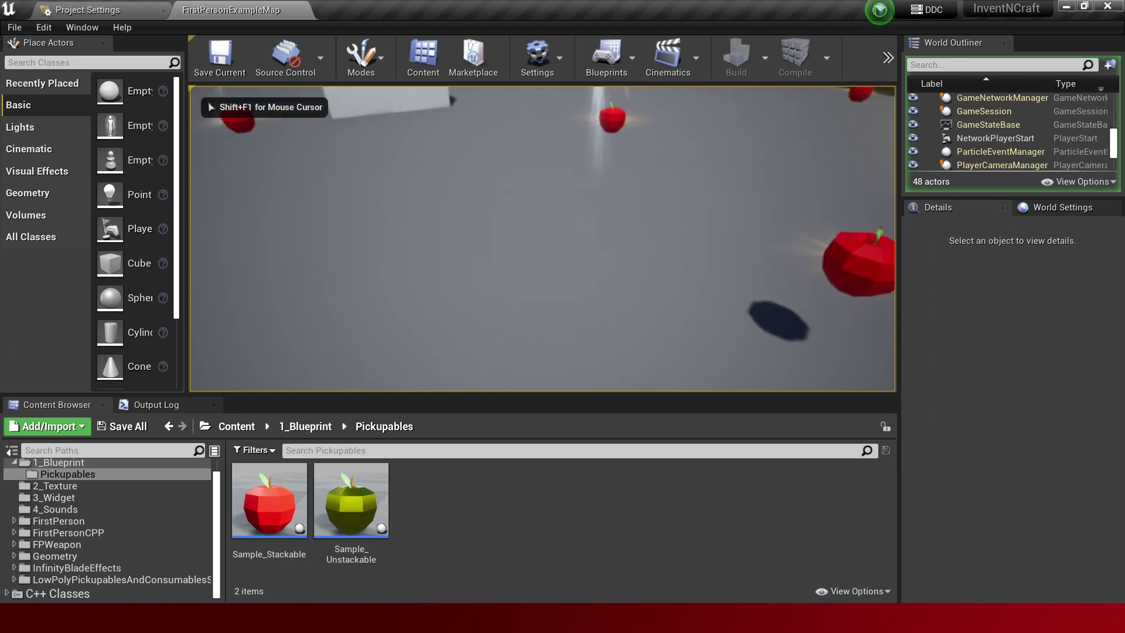
{"action": "key", "text": "w"}
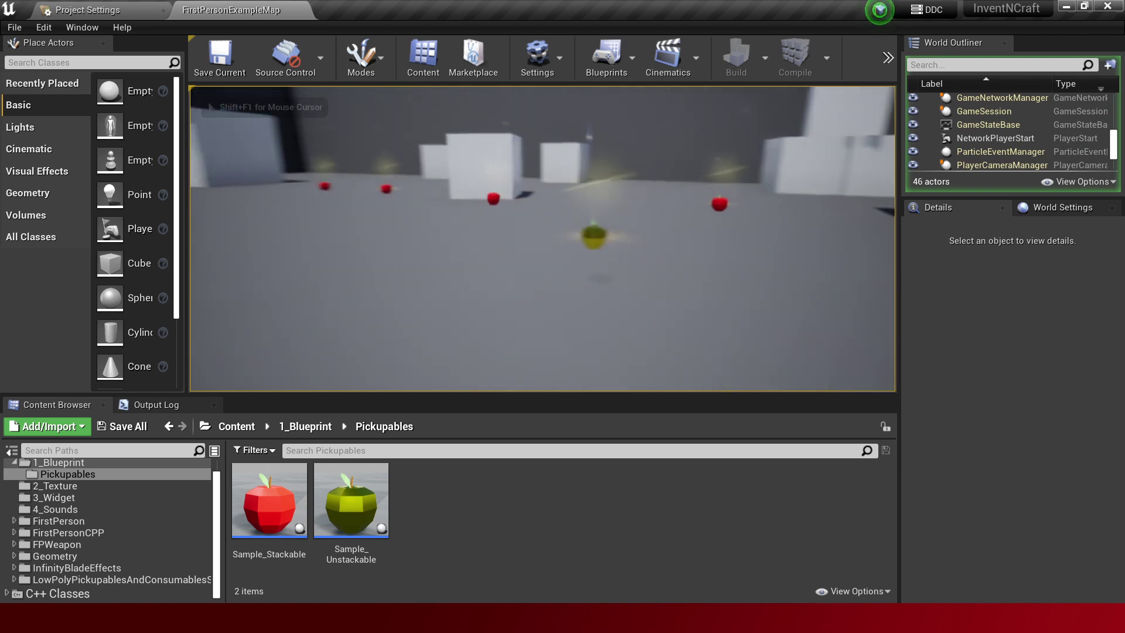
{"action": "key", "text": "w"}
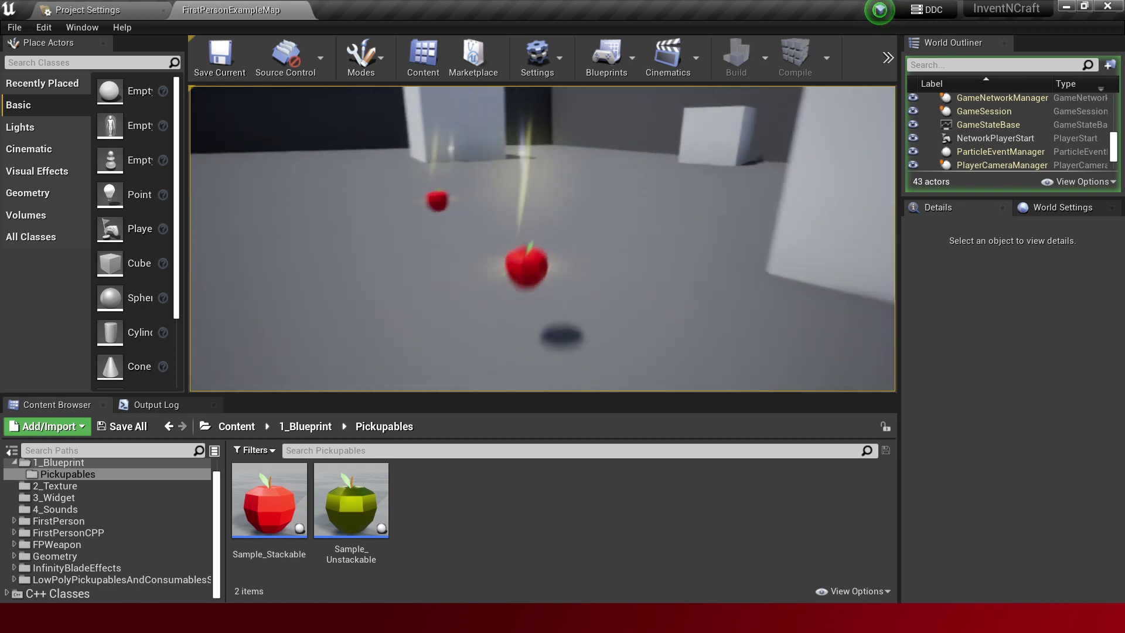
{"action": "key", "text": "Escape"}
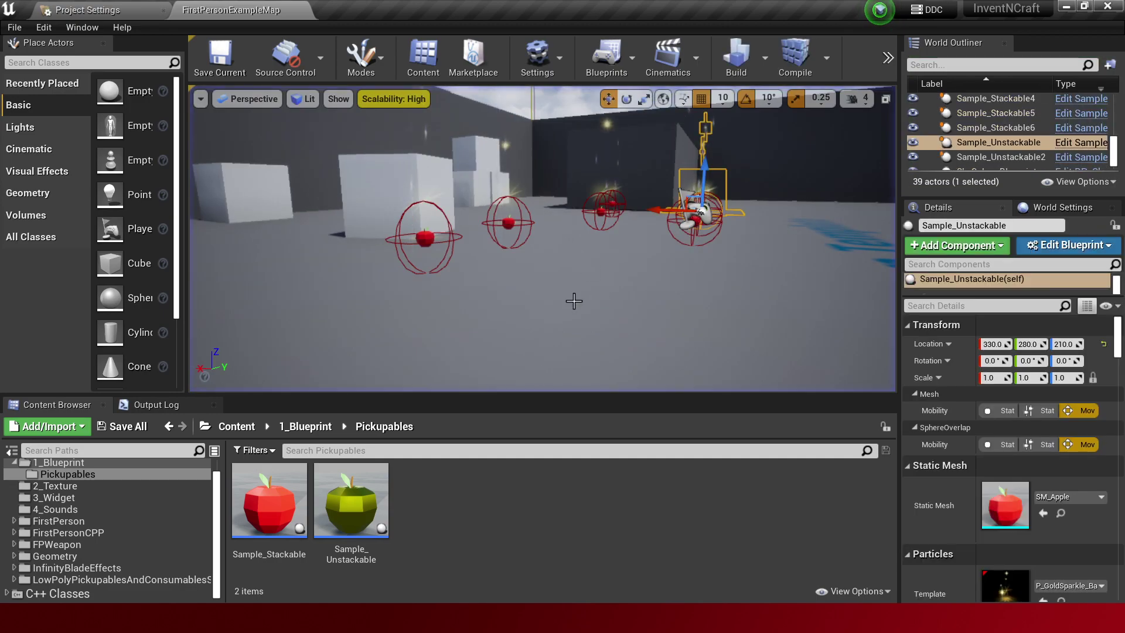
{"action": "key", "text": "alt+Tab"}
- Delete the commented-out SpawnEmitterAtLocation line and save BasePickups.cpp
{"action": "left_click", "coordinate": [529, 182]}
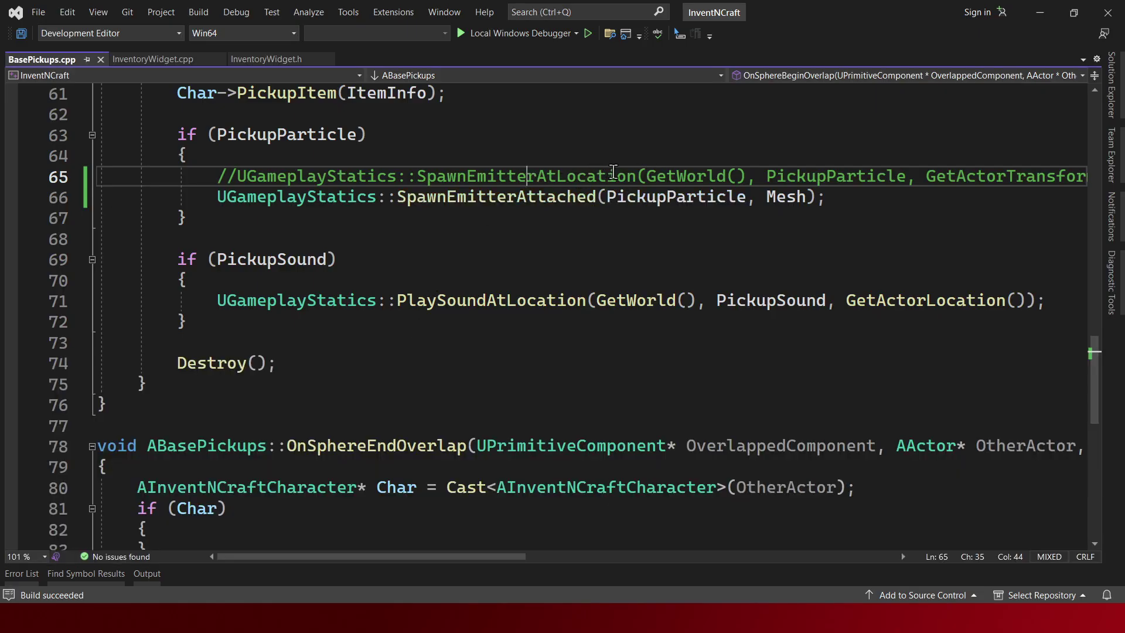
{"action": "key", "text": "ctrl+x"}
{"action": "key", "text": "ctrl+s"}
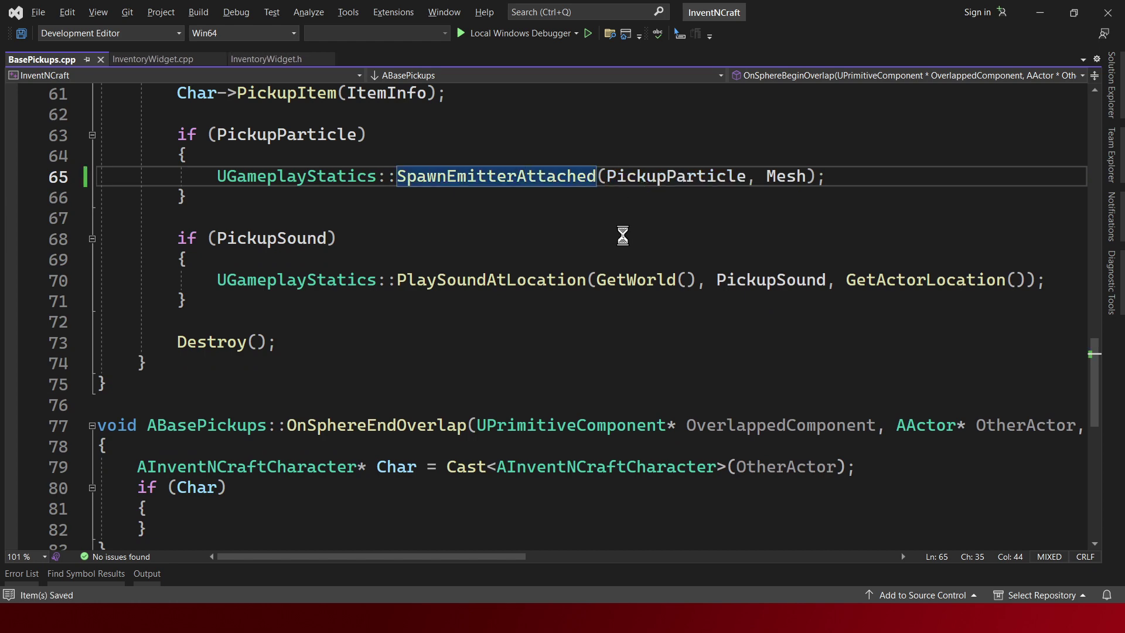
- Select the SpawnEmitterAttached call on line 65 for review, then move to the Destroy() line
{"action": "left_click", "coordinate": [436, 260]}
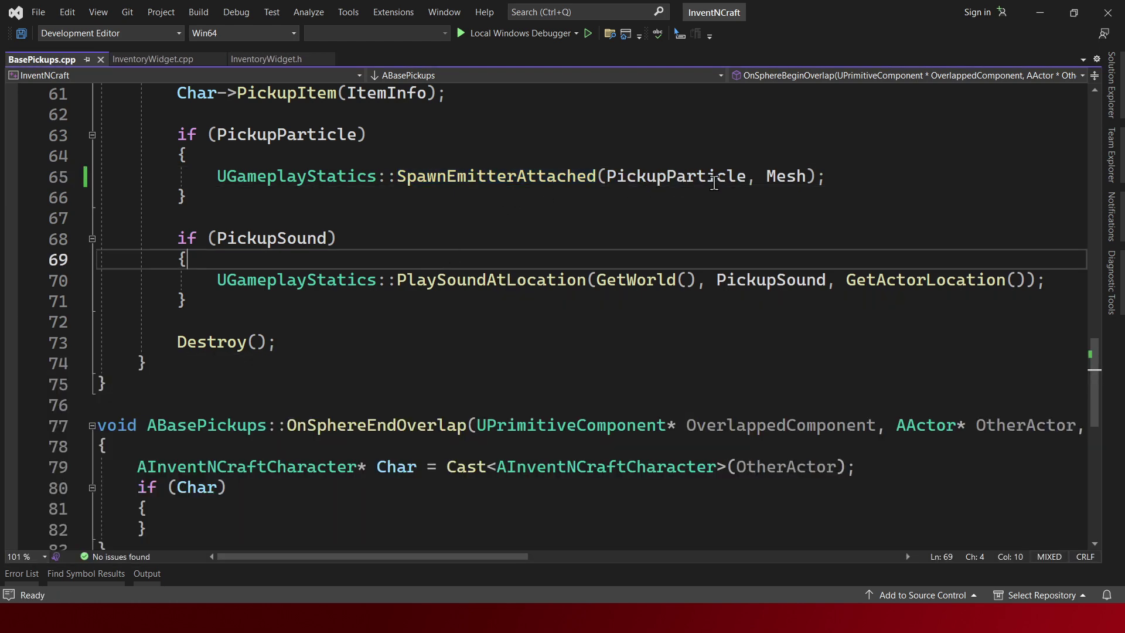
{"action": "left_click_drag", "start_coordinate": [355, 175], "coordinate": [937, 179]}
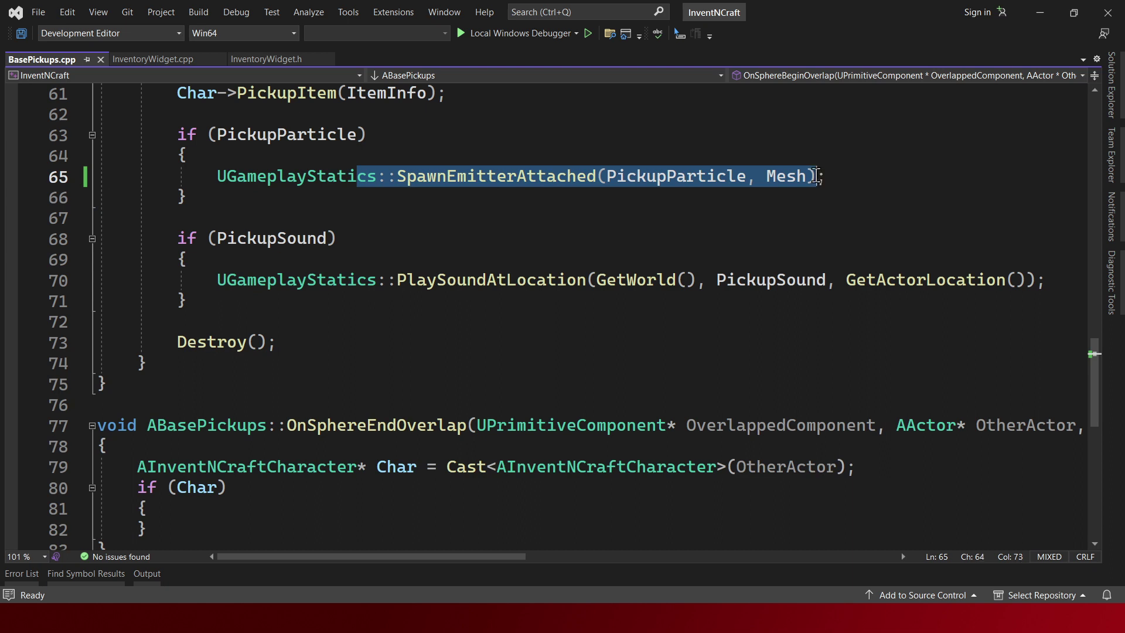
{"action": "left_click", "coordinate": [875, 187]}
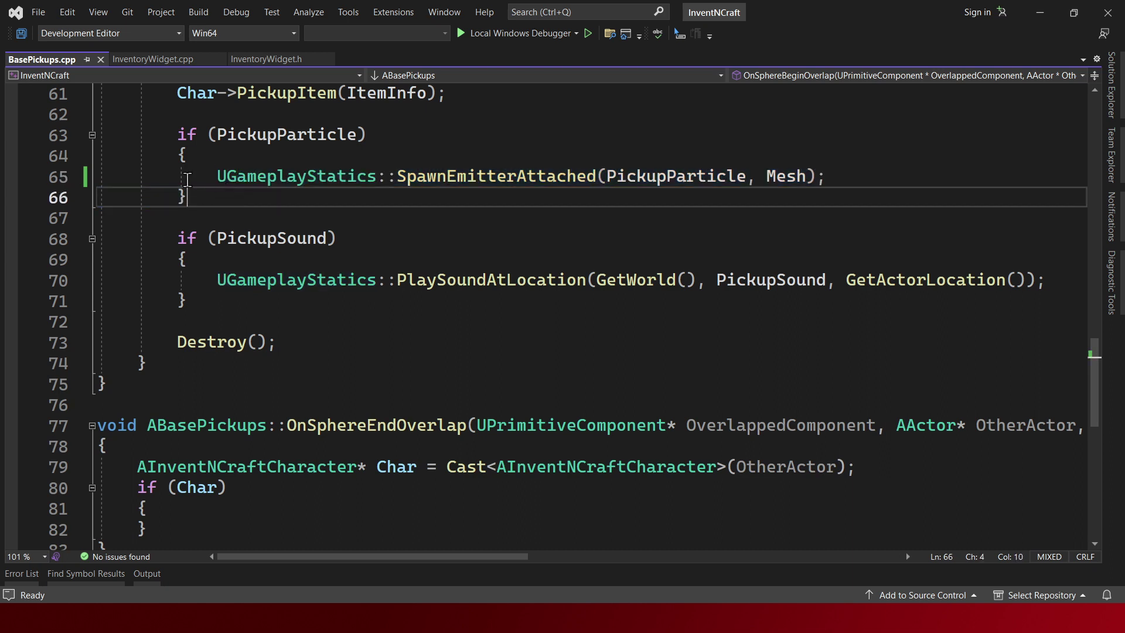
{"action": "left_click_drag", "start_coordinate": [209, 172], "coordinate": [838, 179]}
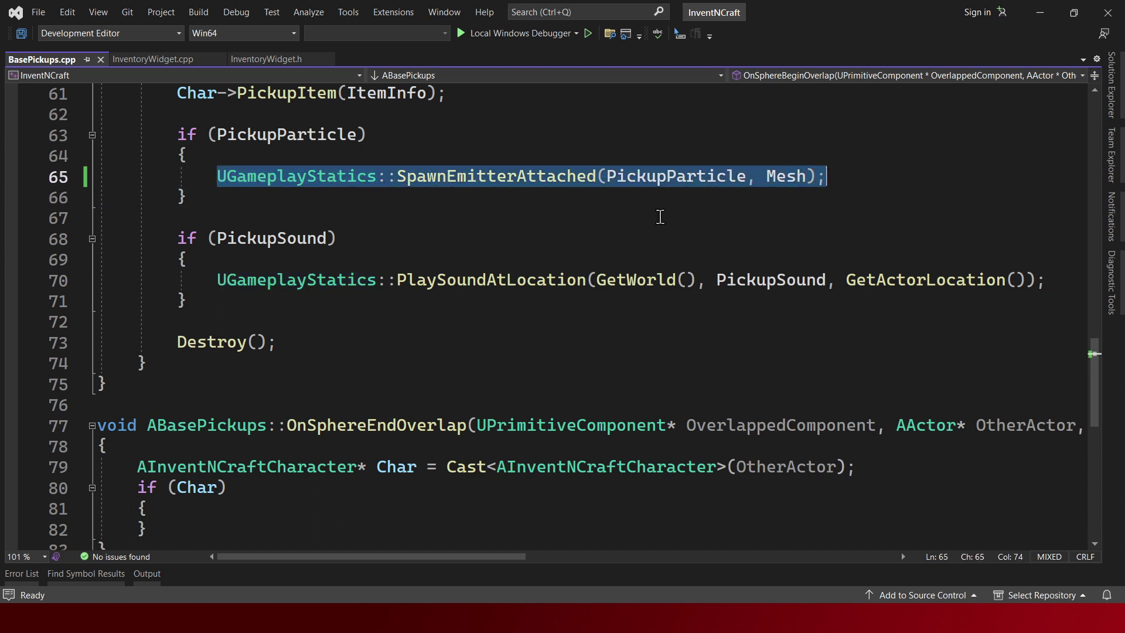
{"action": "left_click", "coordinate": [334, 339]}
- Add a world timer manager SetTimer(); call on a new line above Destroy()
{"action": "triple_click", "coordinate": [381, 338]}
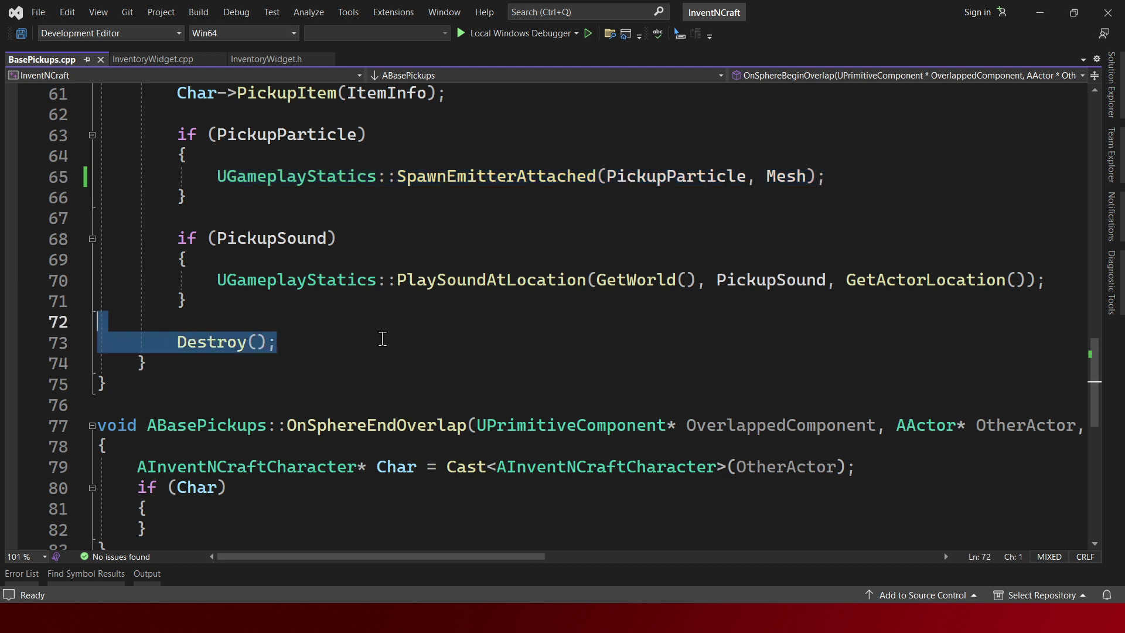
{"action": "left_click", "coordinate": [392, 339]}
{"action": "key", "text": "ctrl+Return"}
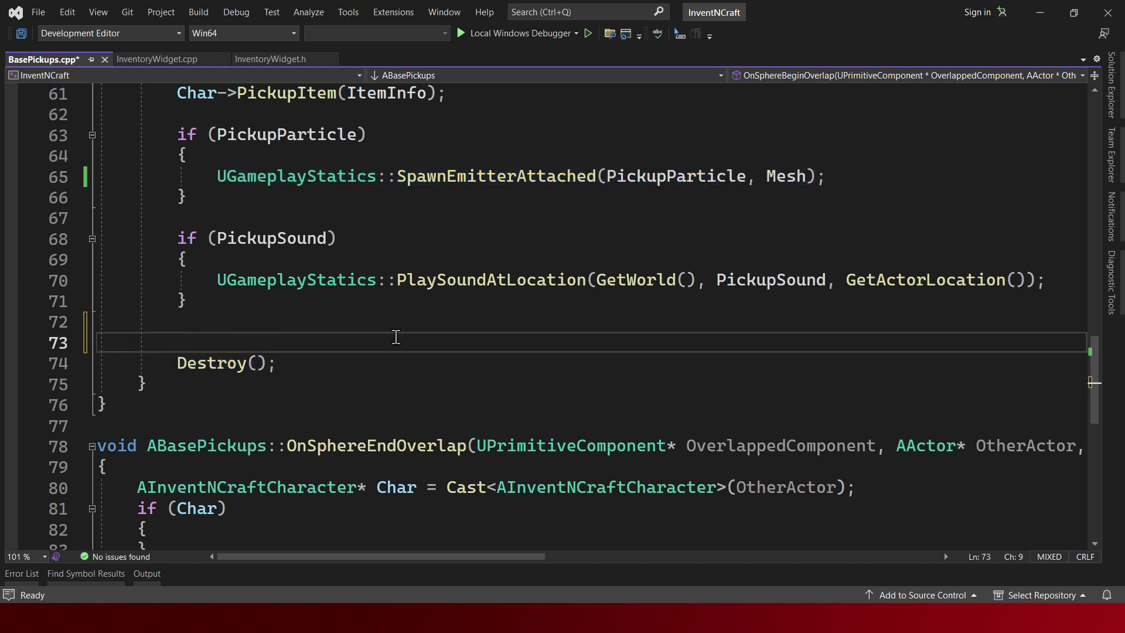
{"action": "type", "text": "Get"}
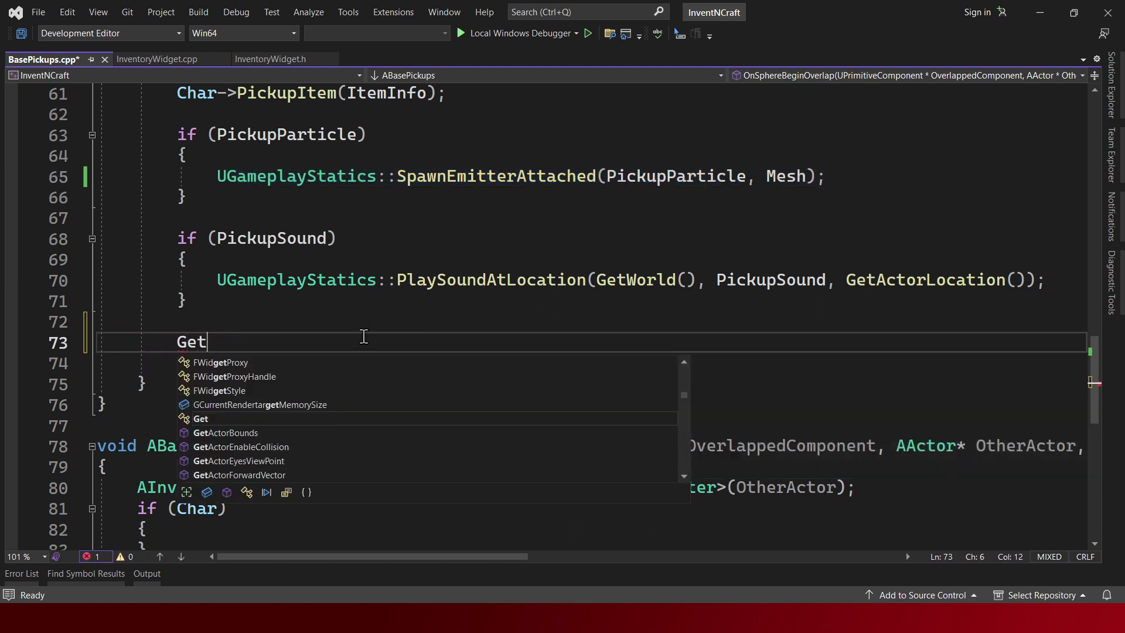
{"action": "key", "text": "Escape"}
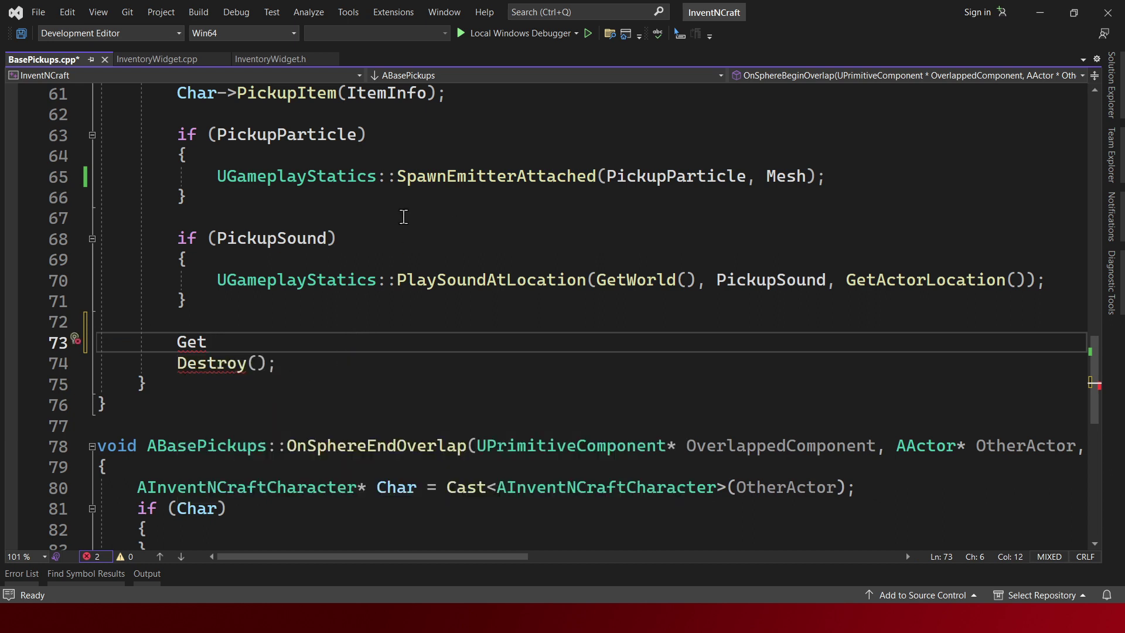
{"action": "double_click", "coordinate": [492, 178]}
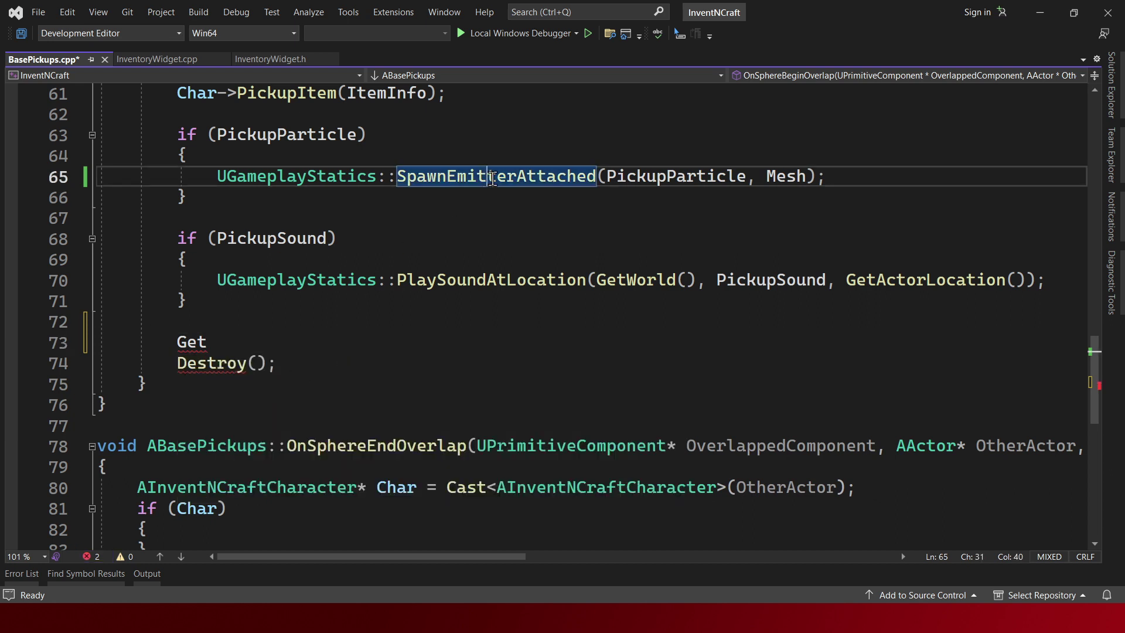
{"action": "left_click", "coordinate": [270, 344]}
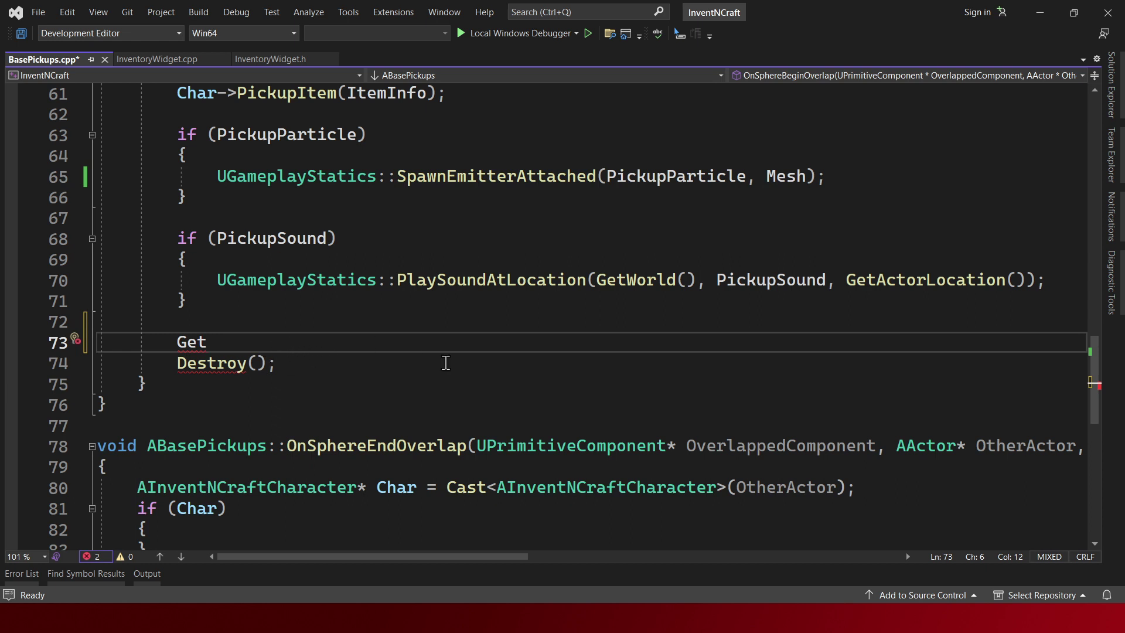
{"action": "type", "text": "World"}
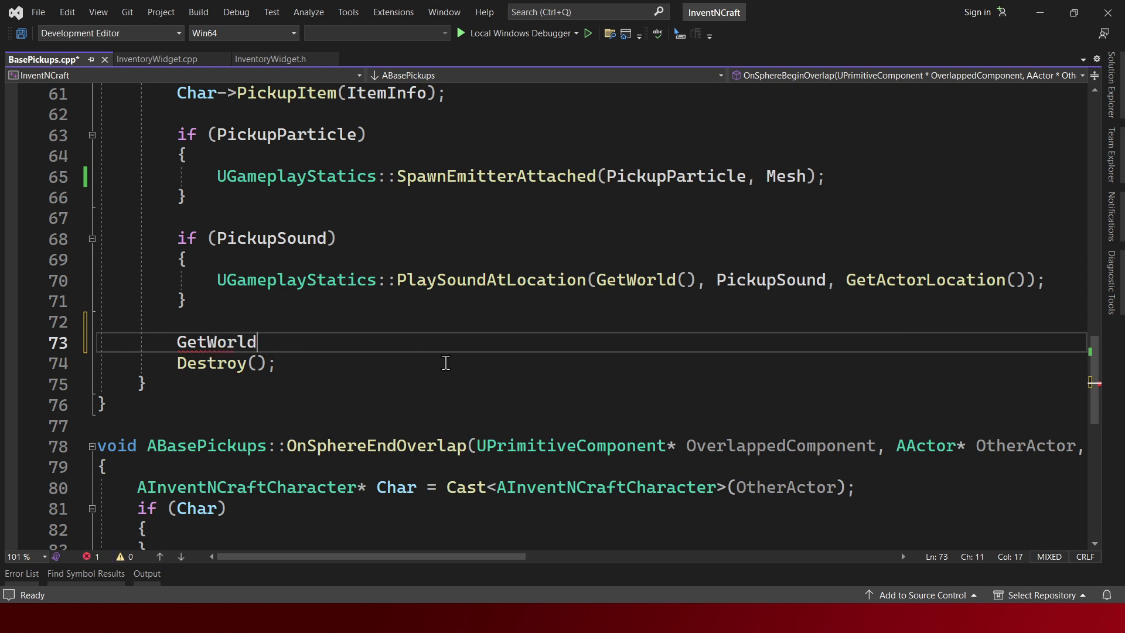
{"action": "type", "text": "TimerManager("}
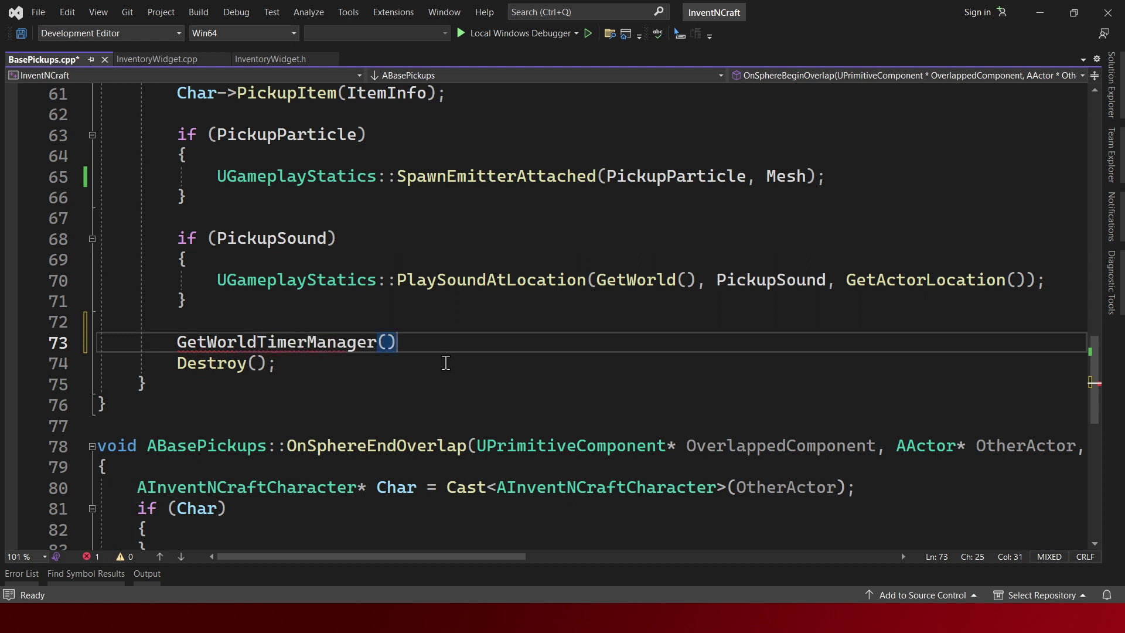
{"action": "key", "text": "ctrl+s"}
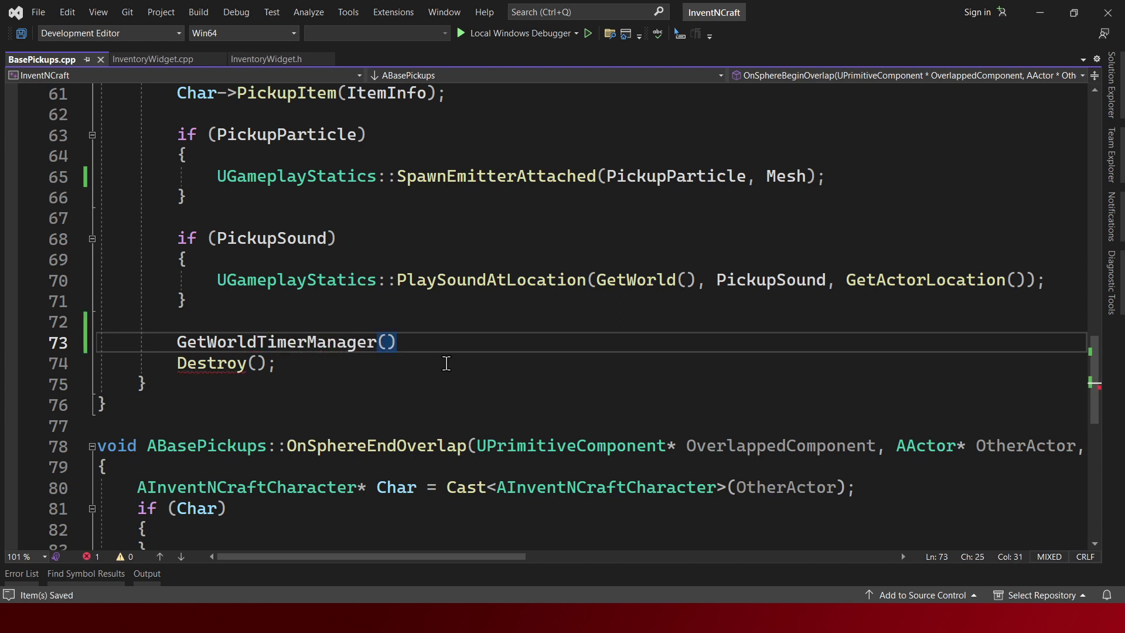
{"action": "type", "text": ".SetTimer("}
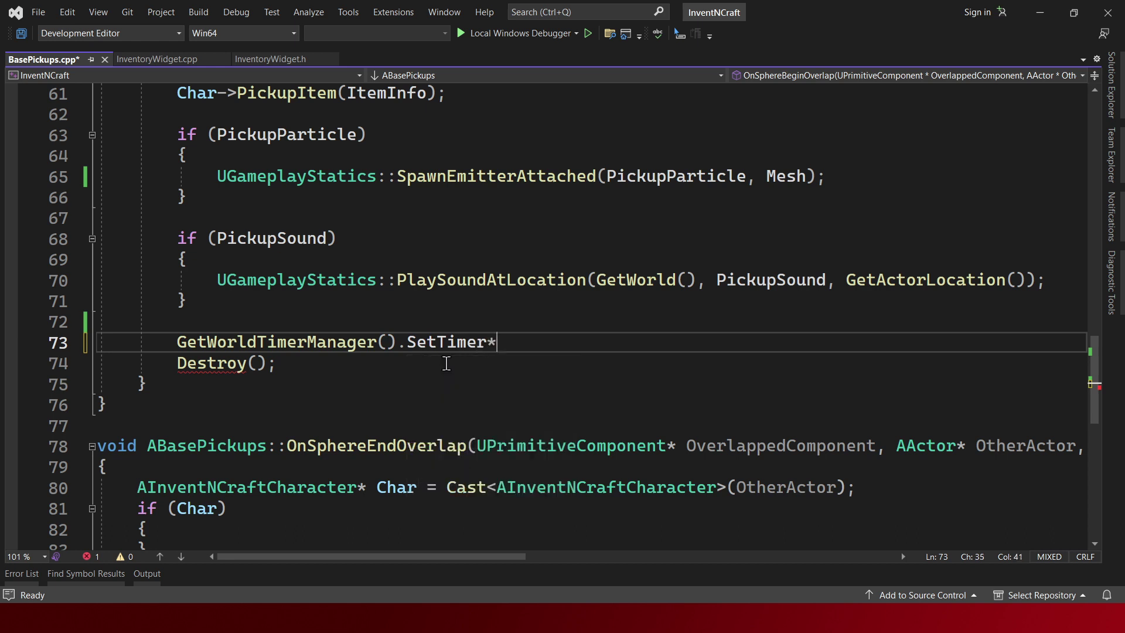
{"action": "key", "text": "End"}
{"action": "type", "text": ";"}
- Declare FTimerHandle Handle; and FTimerDelegate Del = FTimerDelegate::CreateWeakLambda( above the timer call
{"action": "key", "text": "ctrl+Return"}
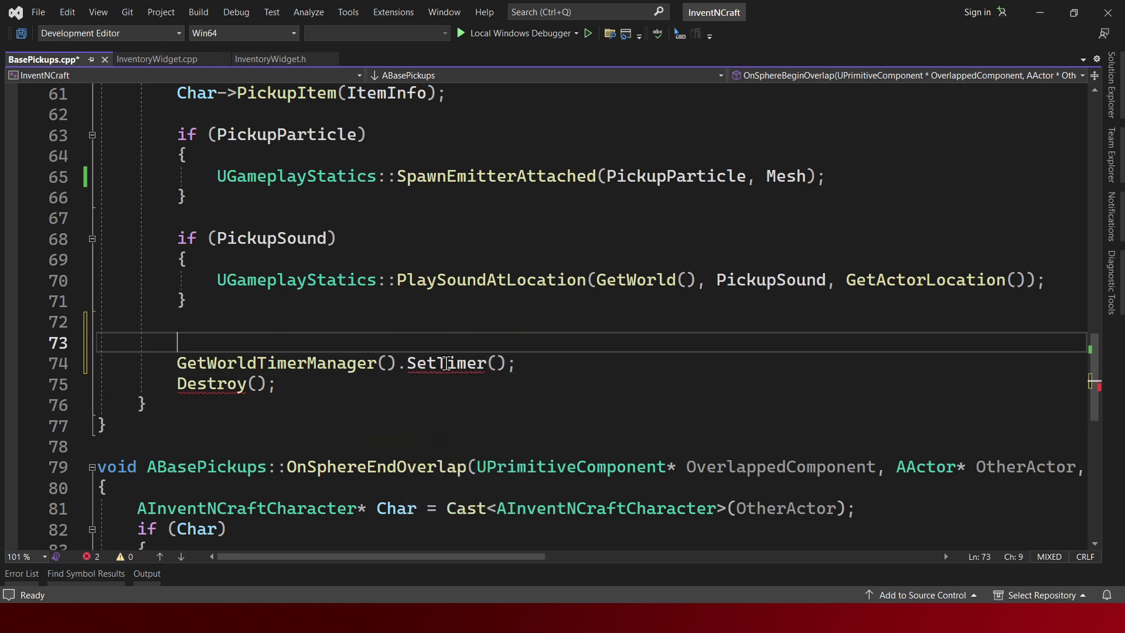
{"action": "type", "text": "FTime"}
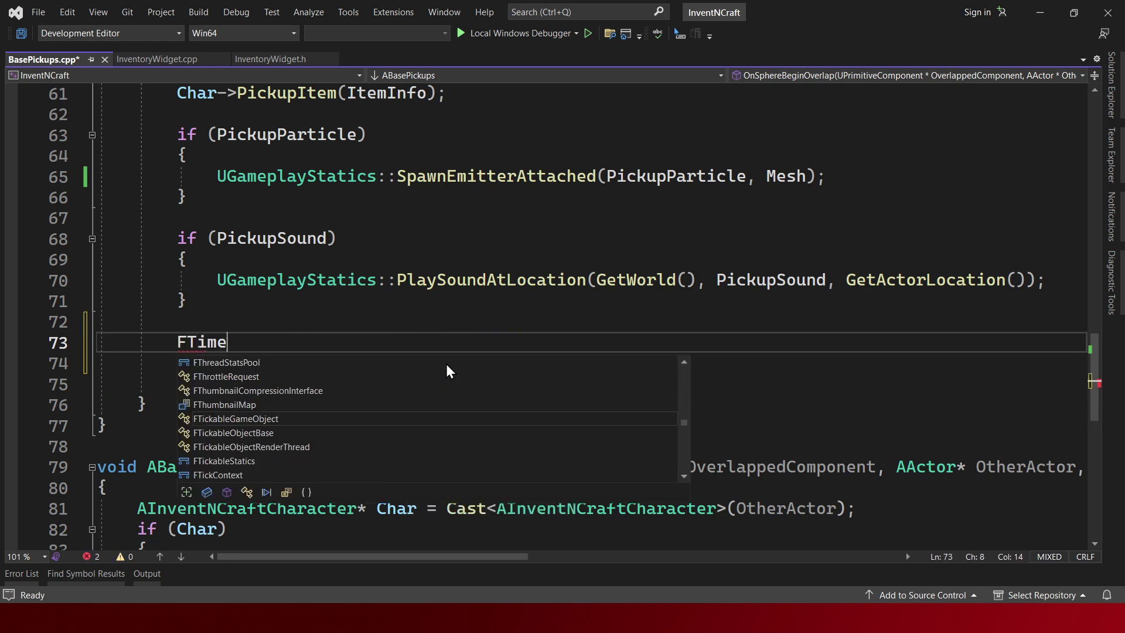
{"action": "type", "text": "rHandle Han"}
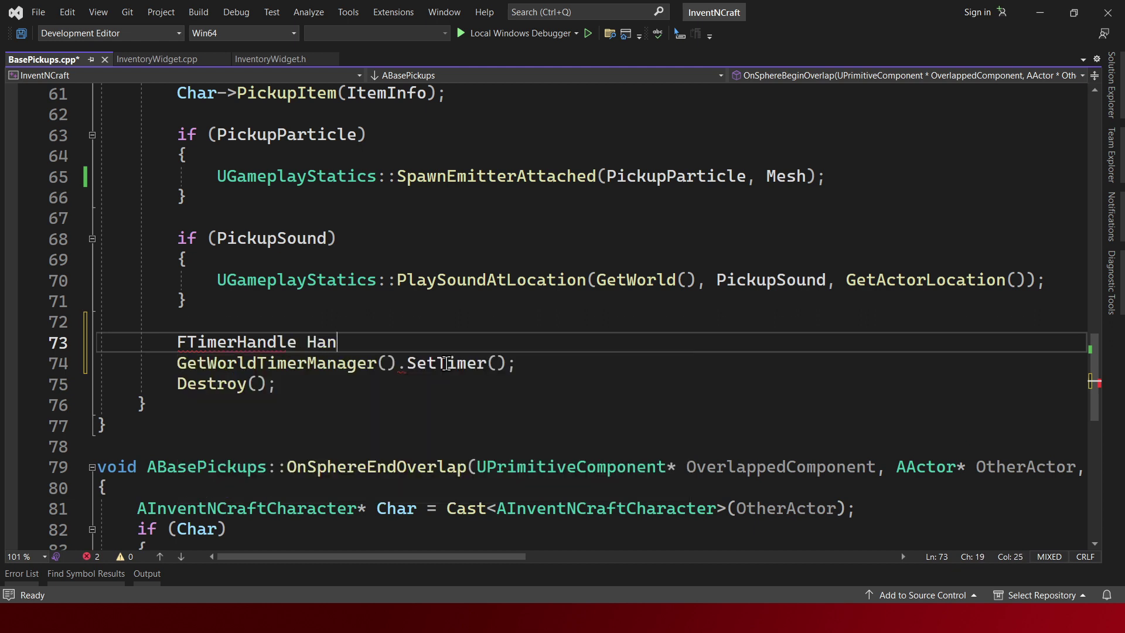
{"action": "type", "text": "dle;"}
{"action": "key", "text": "Return"}
{"action": "type", "text": "FT"}
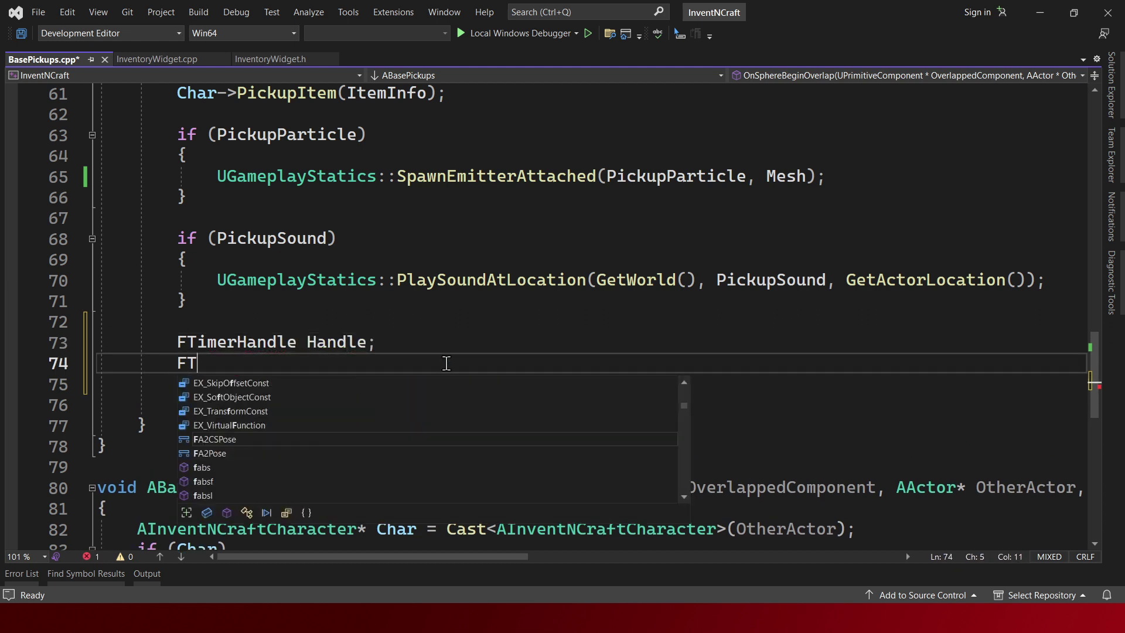
{"action": "type", "text": "imerDelegate D"}
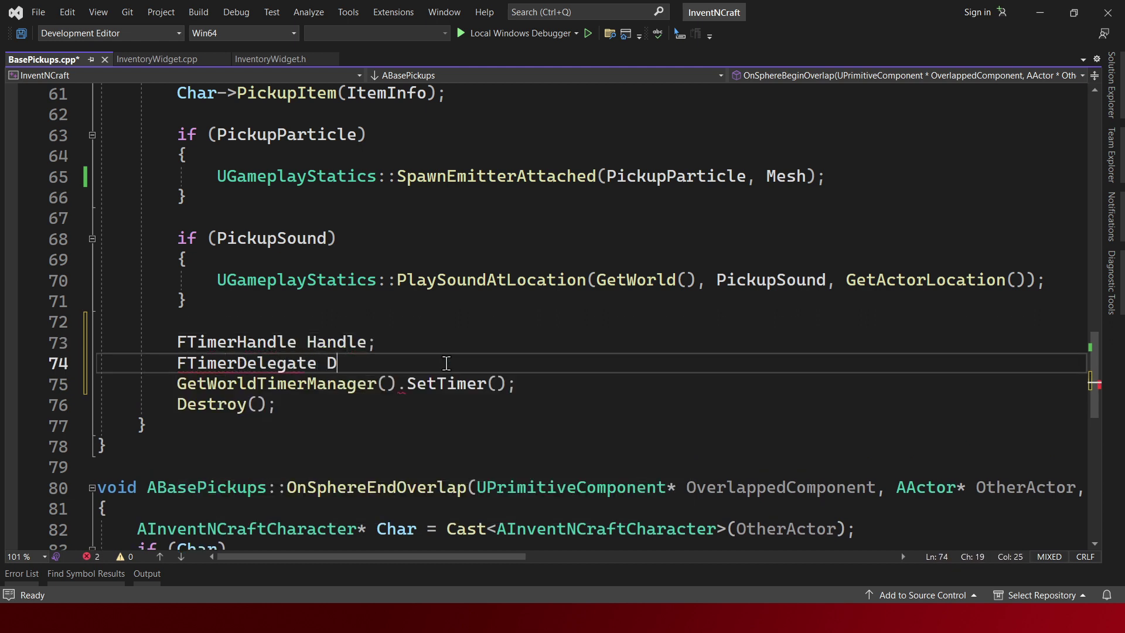
{"action": "type", "text": "el ="}
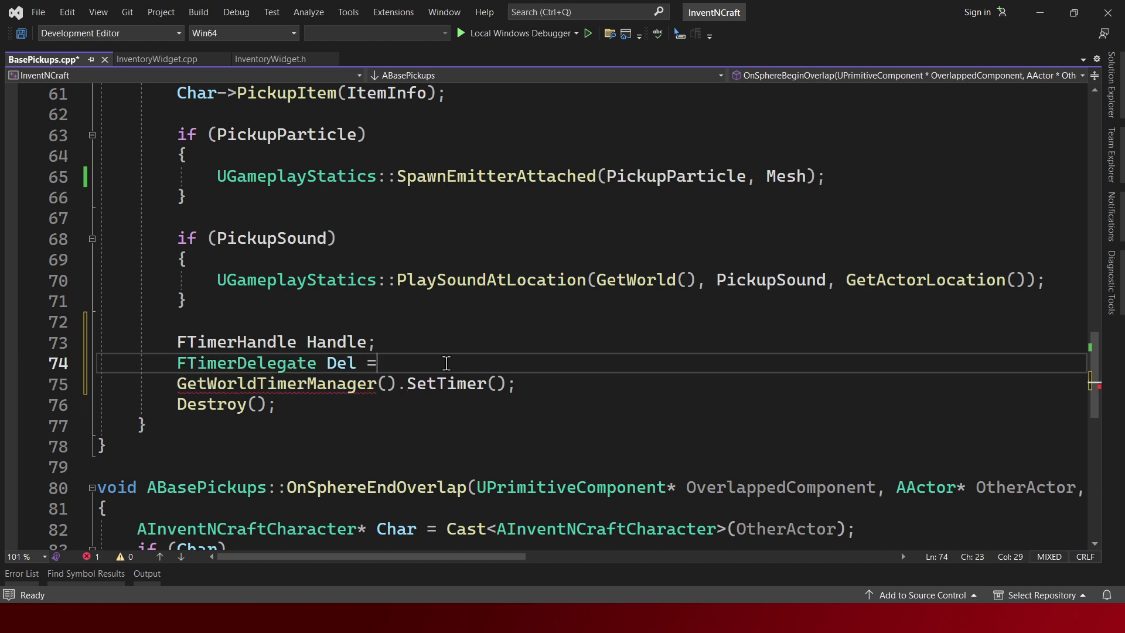
{"action": "type", "text": " FTimerDeleg"}
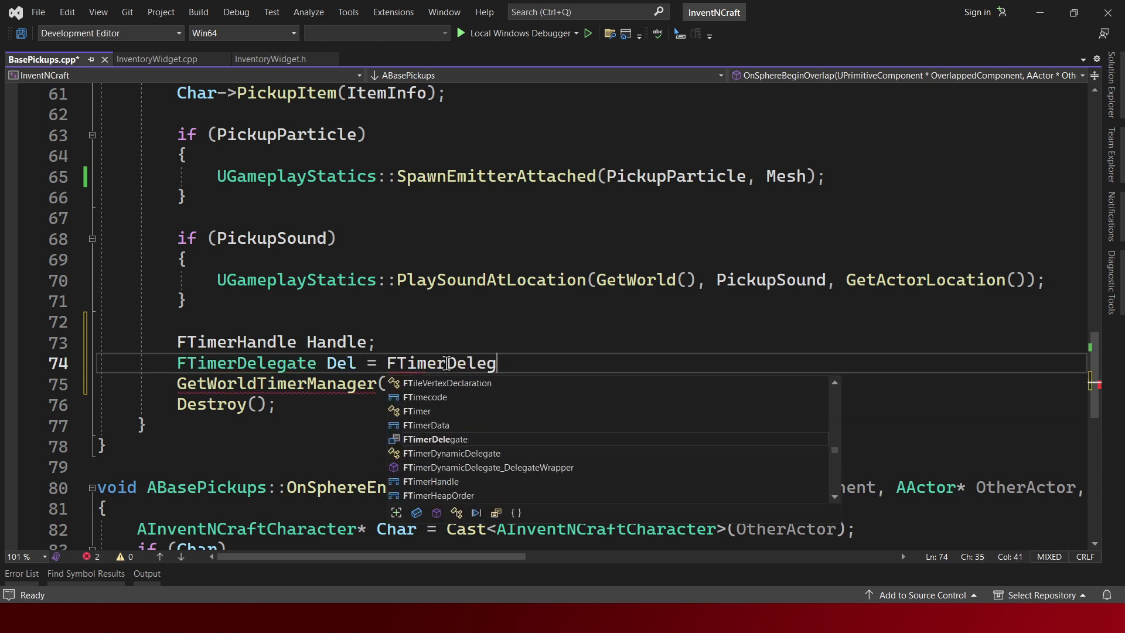
{"action": "type", "text": "ate::CreateW"}
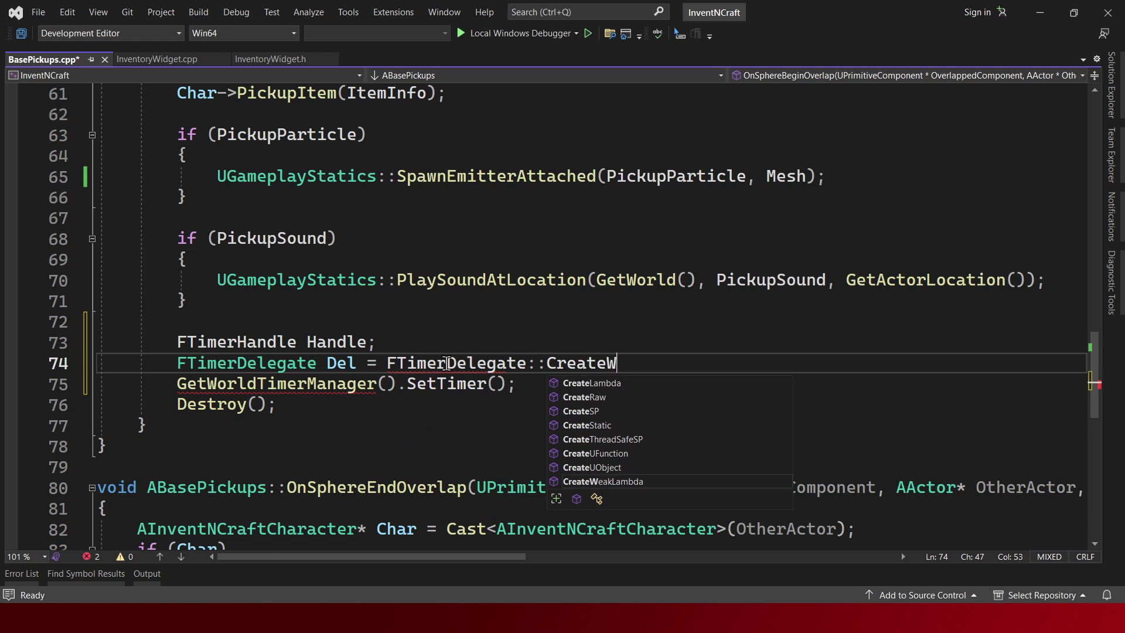
{"action": "type", "text": "eakLambda("}
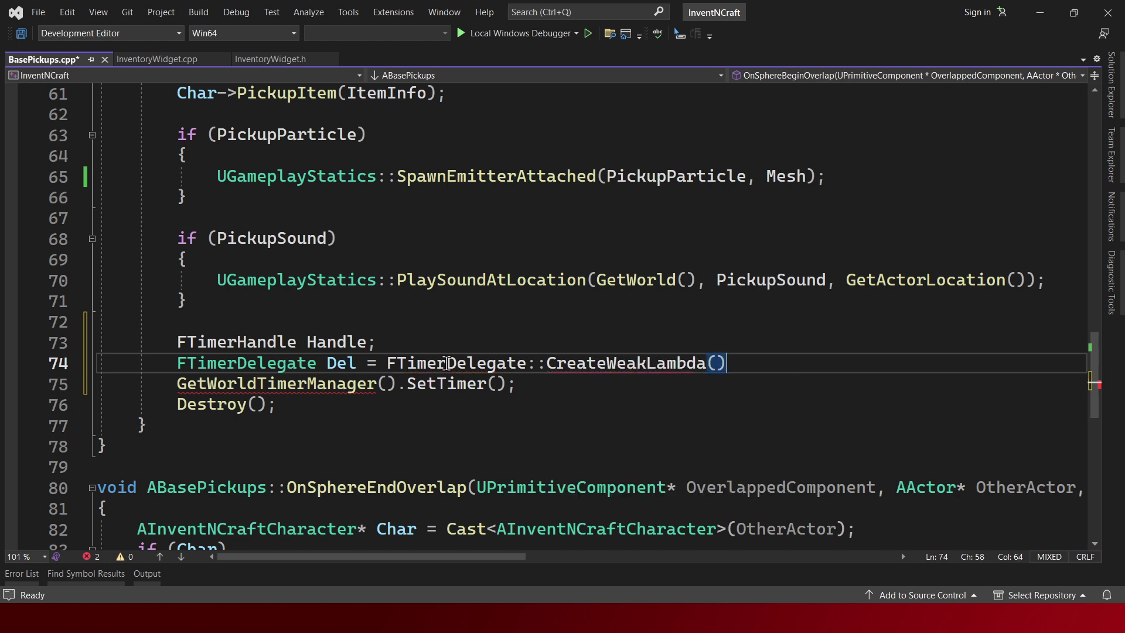
{"action": "key", "text": "Down"}
{"action": "key", "text": "Left"}
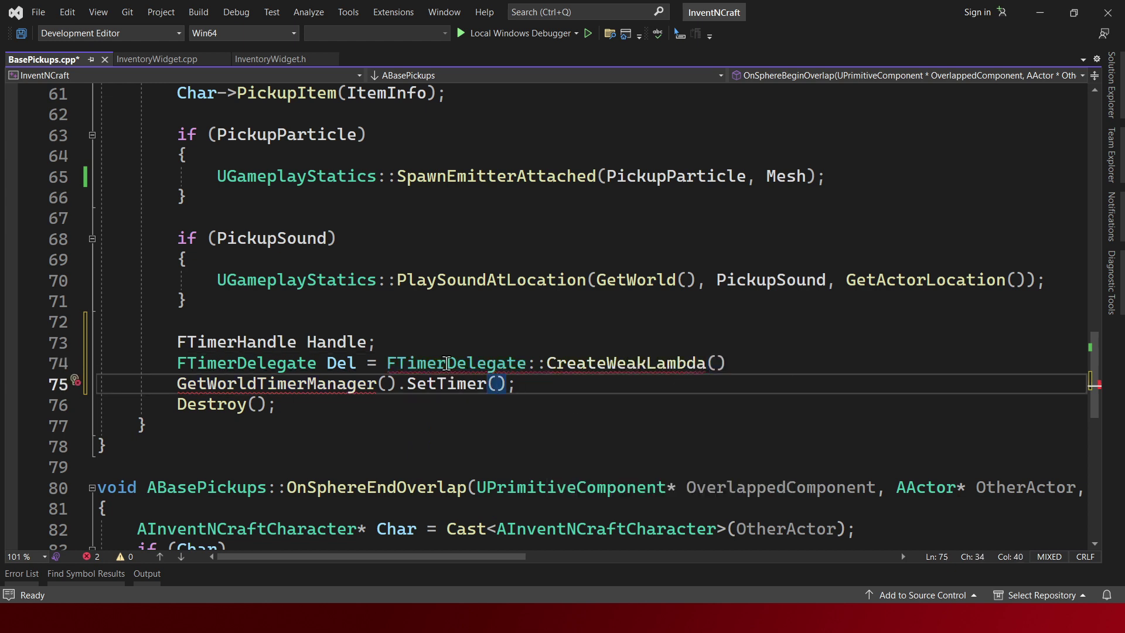
{"action": "key", "text": "Up"}
{"action": "key", "text": "End"}
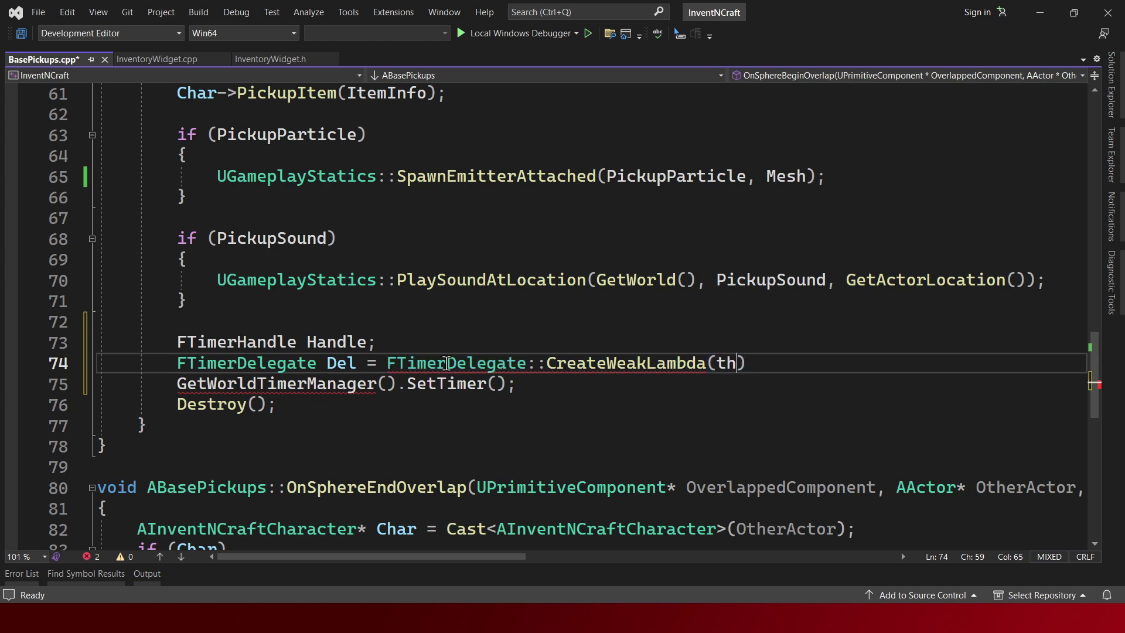
- Complete the weak lambda with this, [this]() { and move Destroy() into its body
{"action": "type", "text": "is, [t"}
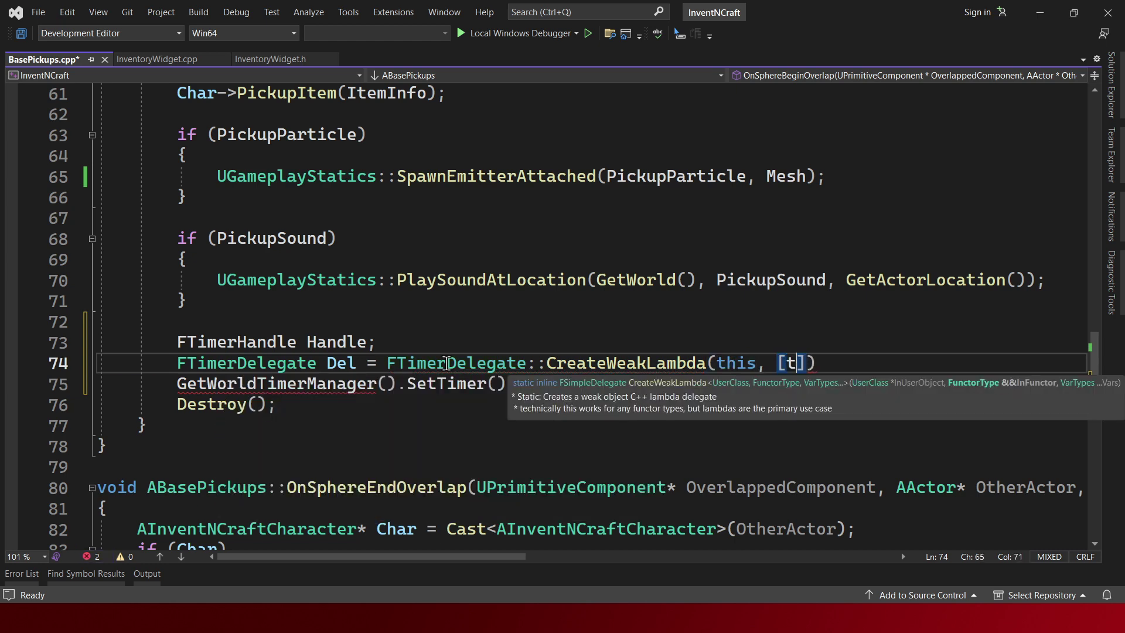
{"action": "type", "text": "his]()"}
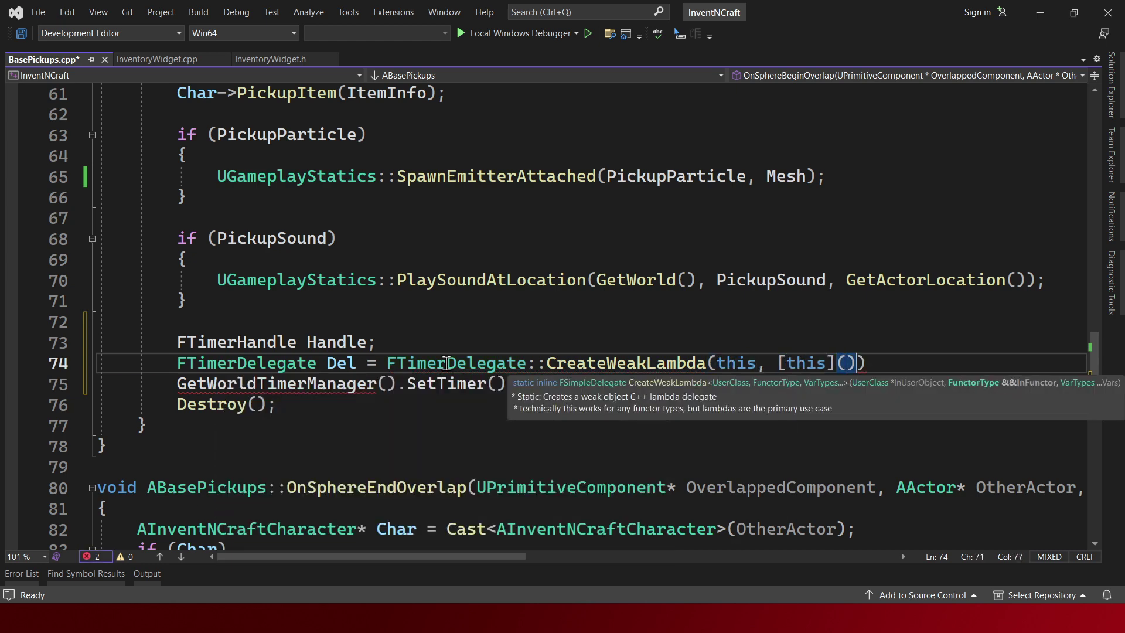
{"action": "type", "text": " {"}
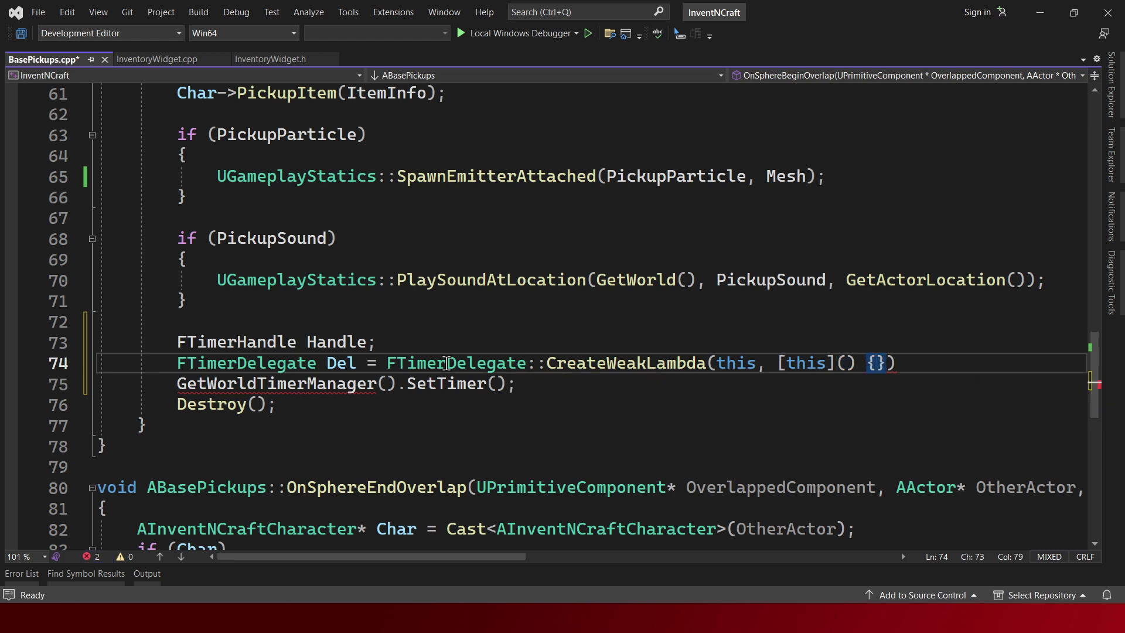
{"action": "key", "text": "Return"}
{"action": "key", "text": "Return"}
{"action": "key", "text": "End"}
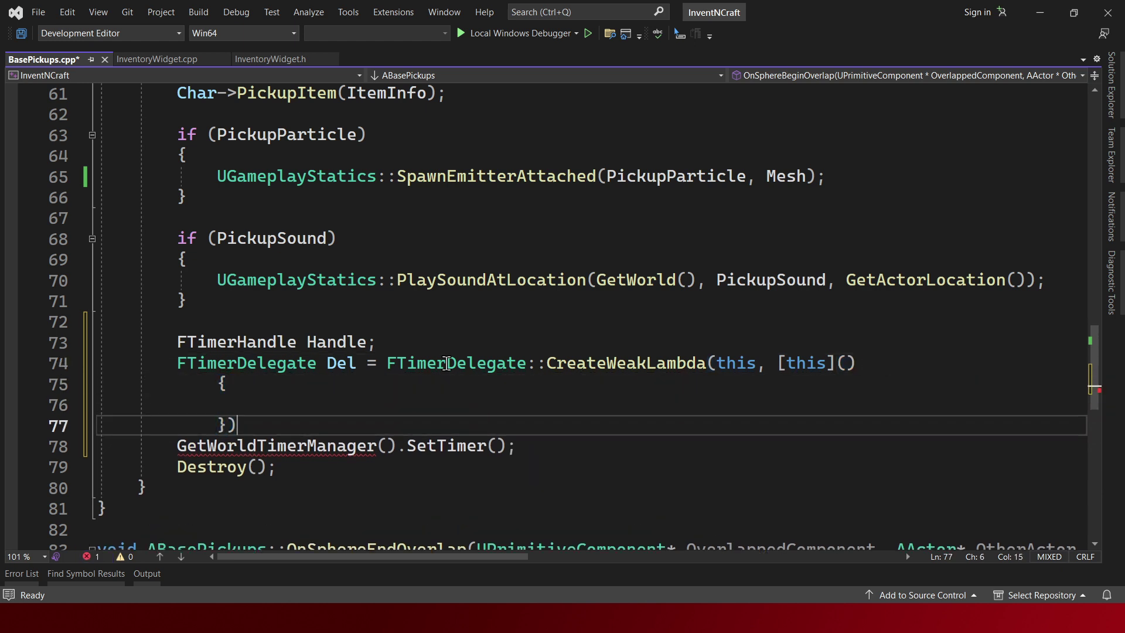
{"action": "key", "text": "Down"}
{"action": "key", "text": "Down"}
{"action": "key", "text": "alt+Up"}
{"action": "key", "text": "alt+Up"}
{"action": "key", "text": "alt+Up"}
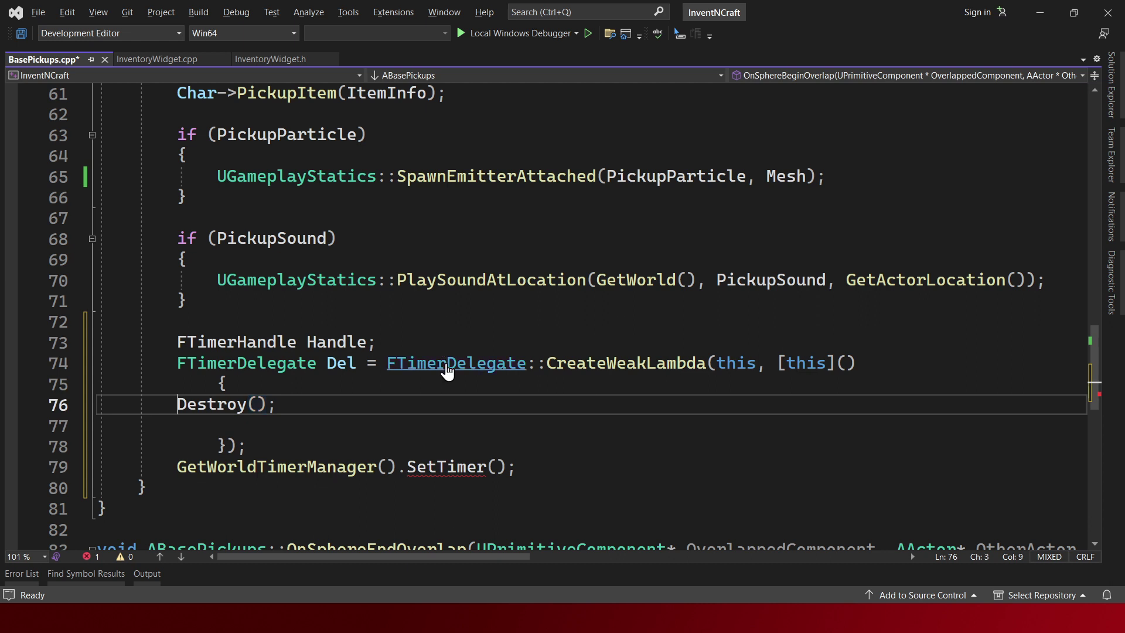
- Indent Destroy() inside the lambda, remove the empty line, and save
{"action": "key", "text": "Tab"}
{"action": "key", "text": "Down"}
{"action": "key", "text": "ctrl+x"}
{"action": "key", "text": "Up"}
{"action": "key", "text": "Tab"}
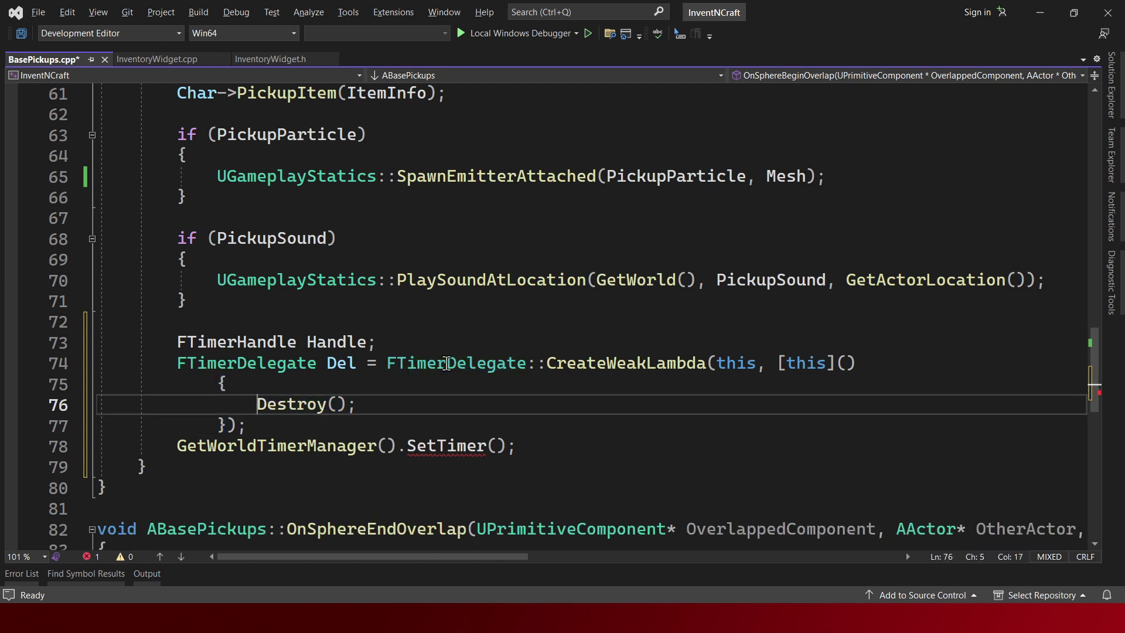
{"action": "key", "text": "ctrl+s"}
- Pass Handle and Del as the first SetTimer arguments, checking the available signatures
{"action": "key", "text": "Down"}
{"action": "key", "text": "Down"}
{"action": "key", "text": "Down"}
{"action": "key", "text": "Up"}
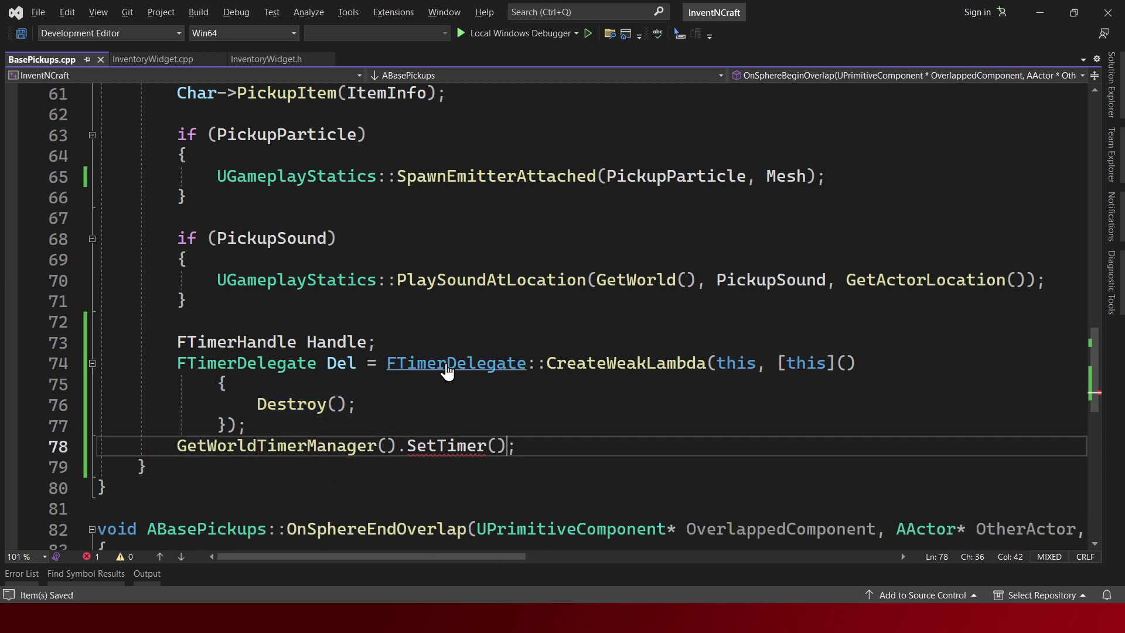
{"action": "key", "text": "End"}
{"action": "key", "text": "Left"}
{"action": "key", "text": "Left"}
{"action": "type", "text": "Handle,"}
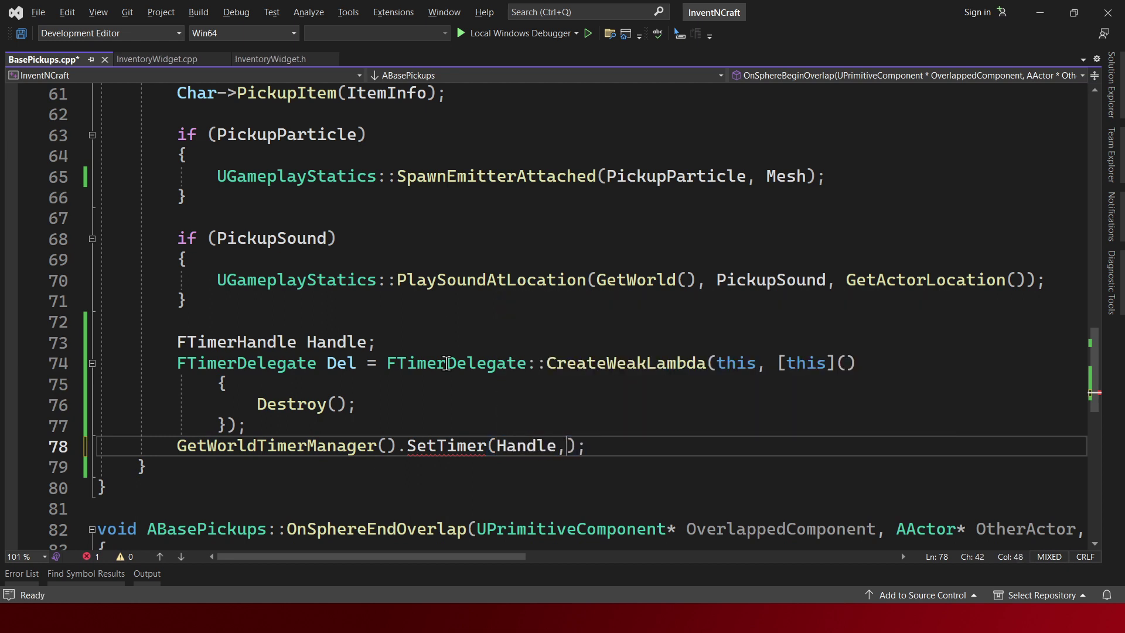
{"action": "type", "text": " Del,"}
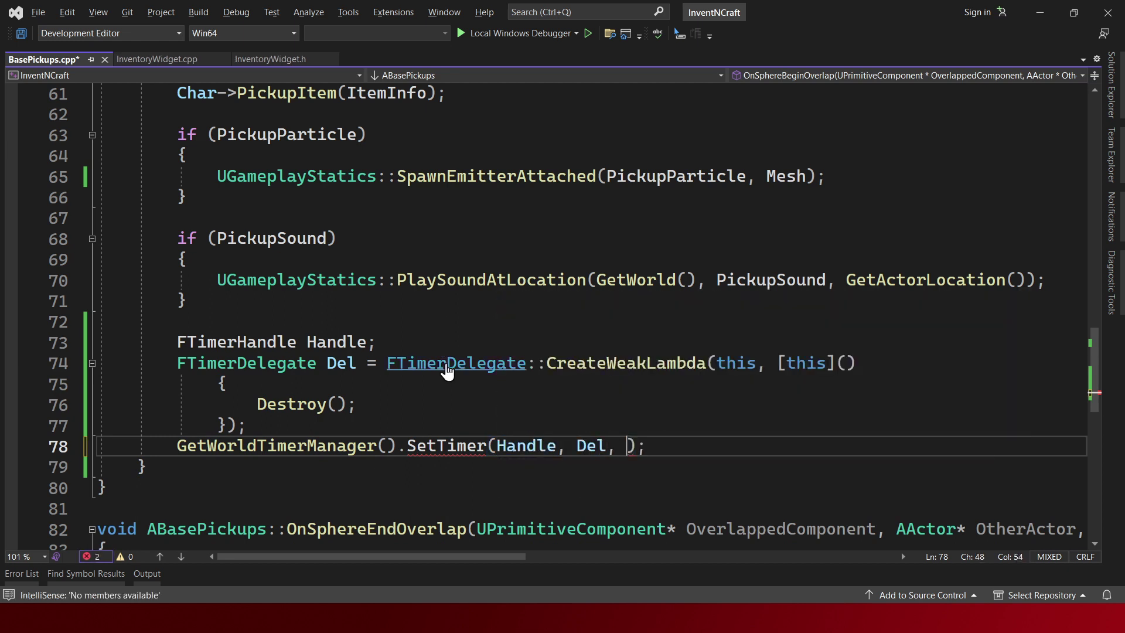
{"action": "key", "text": "Escape"}
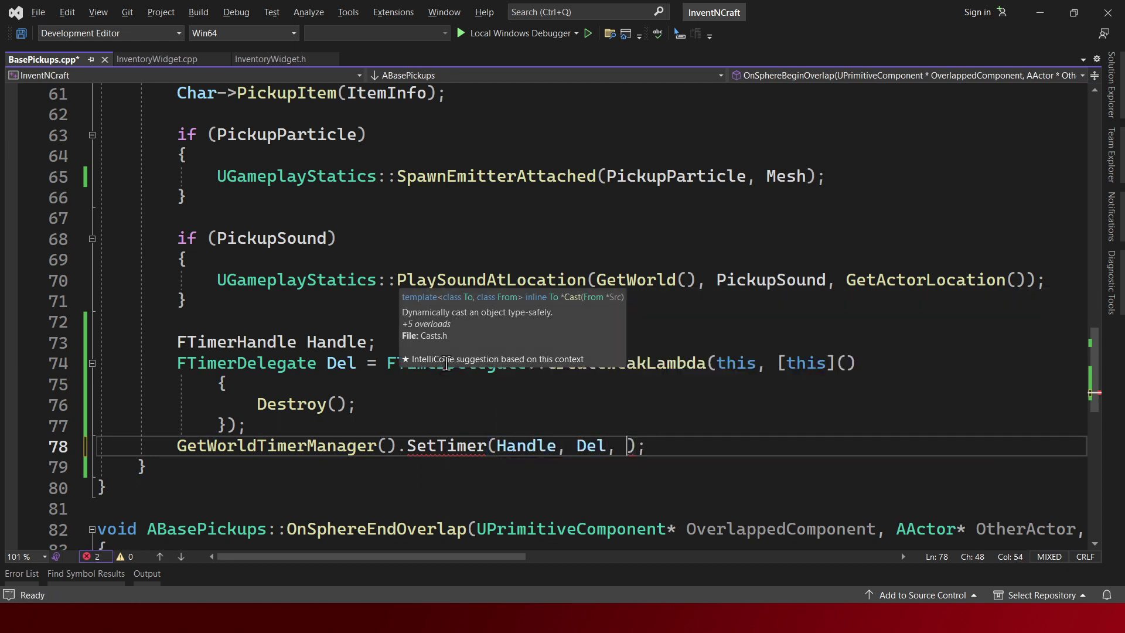
{"action": "key", "text": "ctrl+shift+space"}
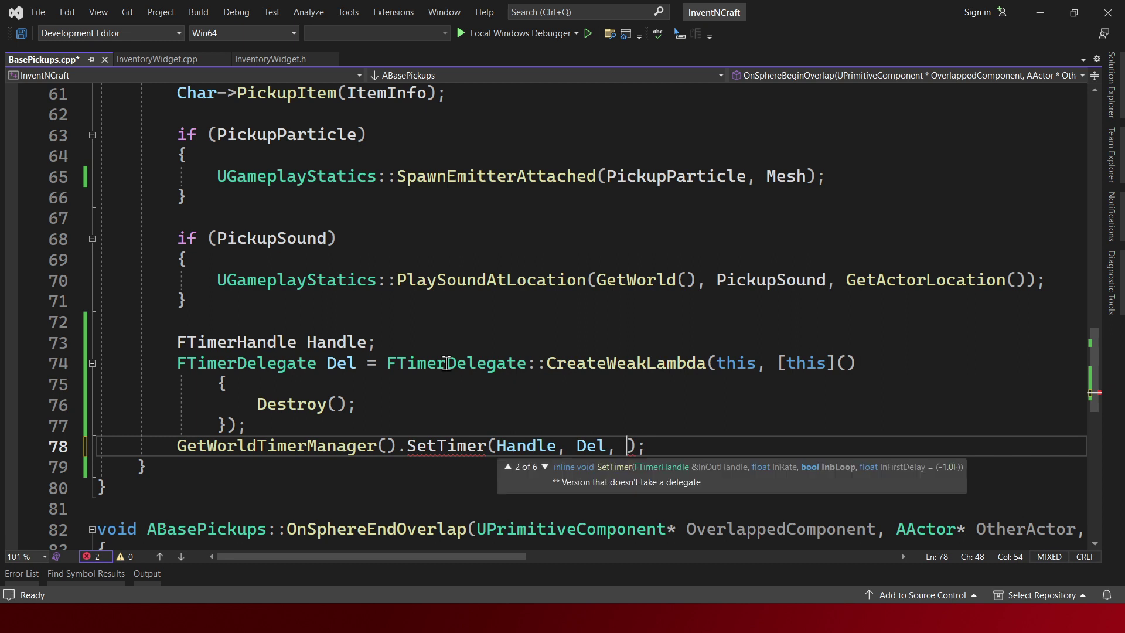
{"action": "key", "text": "Down"}
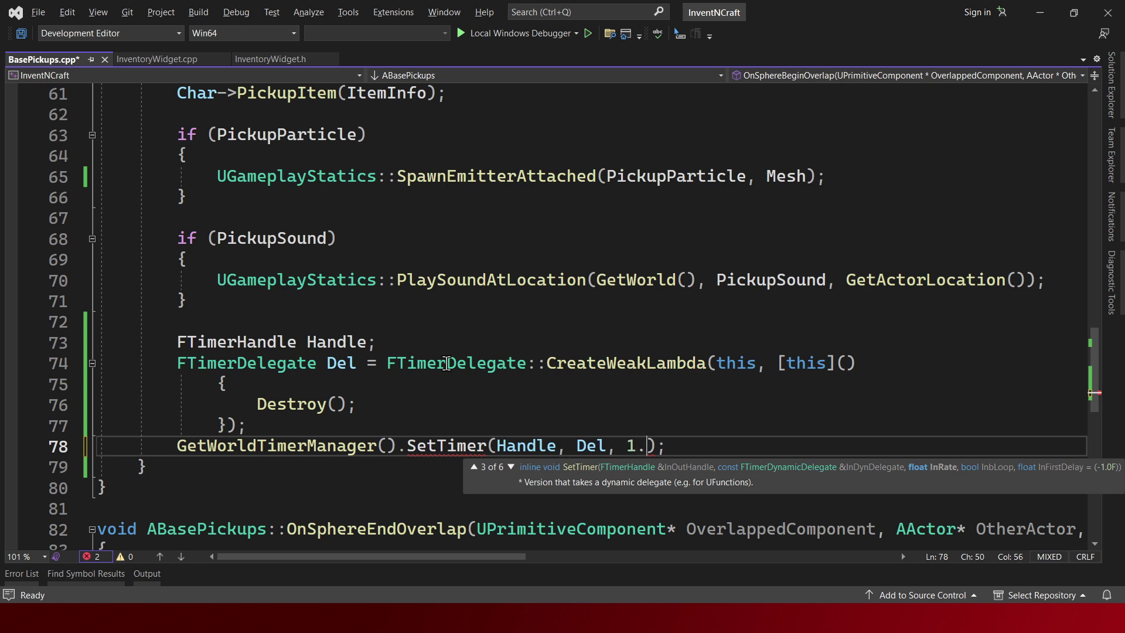
- Finish SetTimer with a .5f delay and false looping, then save and build
{"action": "key", "text": "BackSpace"}
{"action": "key", "text": "BackSpace"}
{"action": "type", "text": "5"}
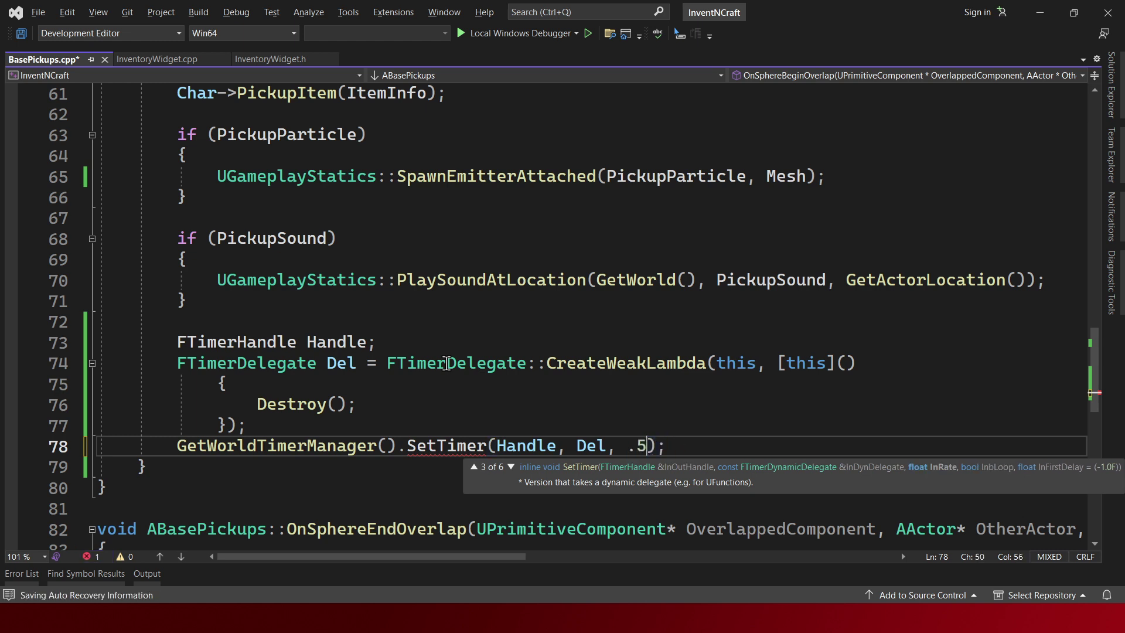
{"action": "type", "text": "f,"}
{"action": "key", "text": "BackSpace"}
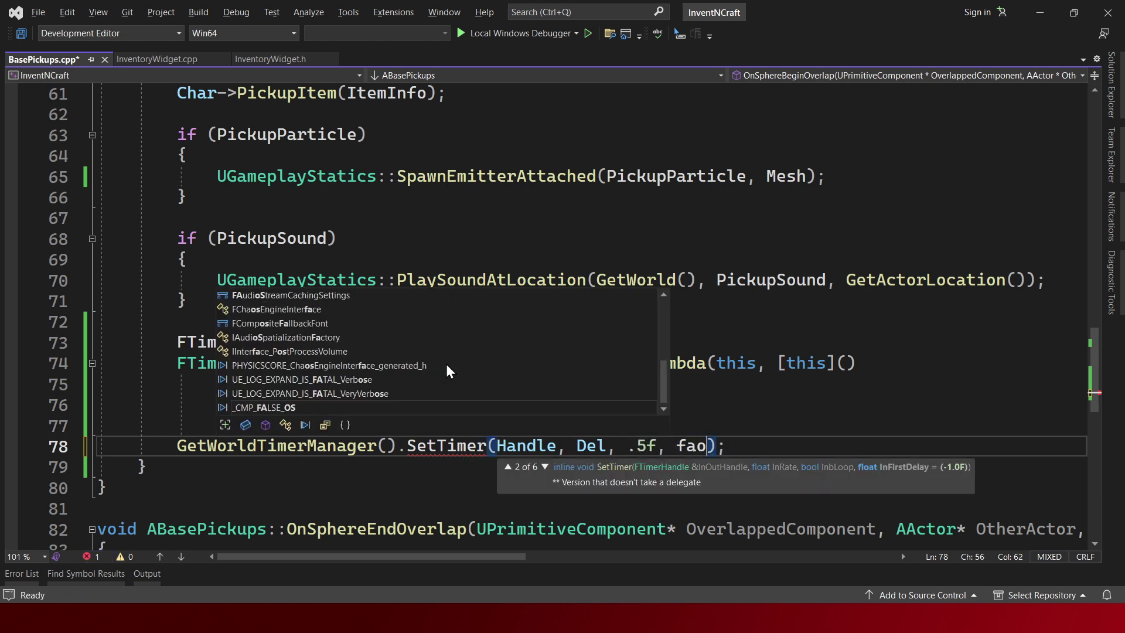
{"action": "type", "text": "lse"}
{"action": "key", "text": "End"}
{"action": "key", "text": "ctrl+s"}
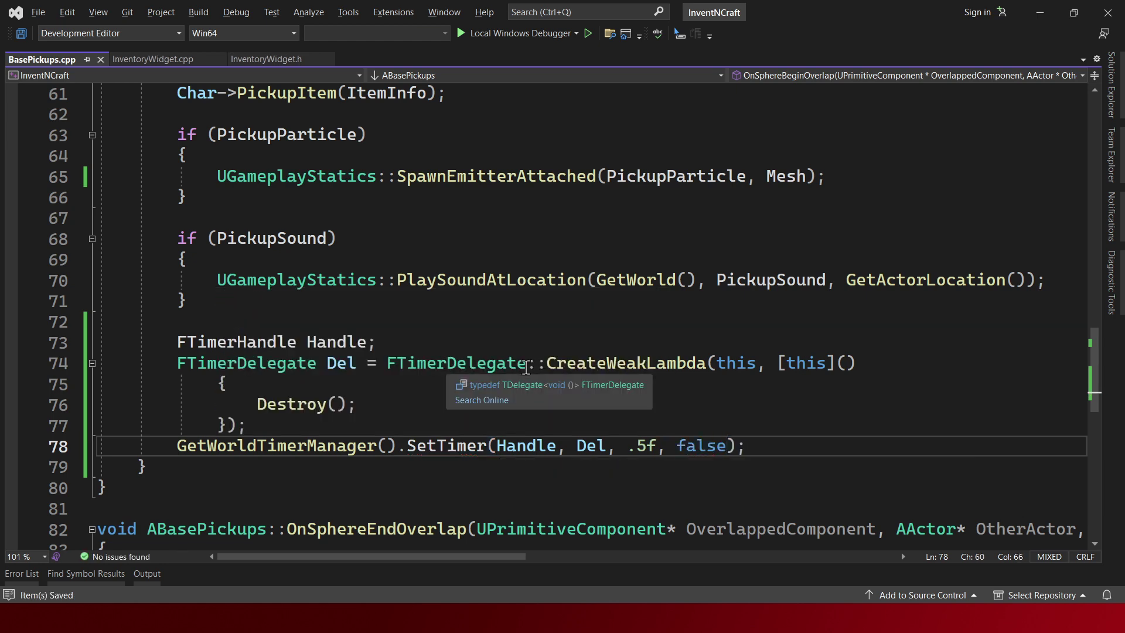
{"action": "key", "text": "ctrl+shift+b"}
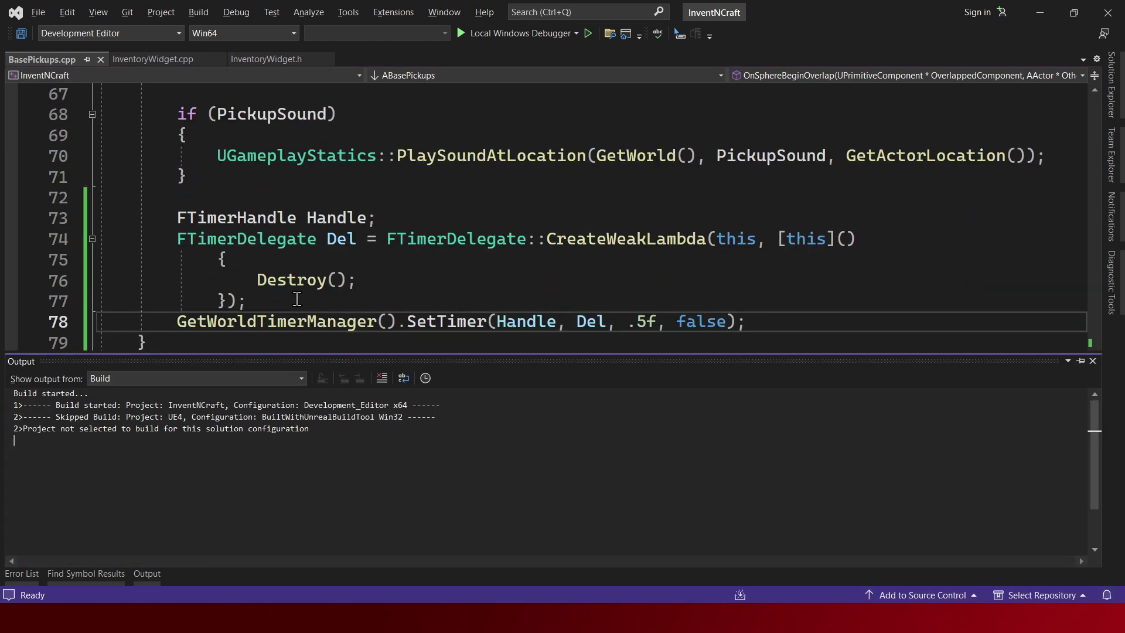
- Unindent the lambda body lines one level, save, and show the build log
{"action": "left_click_drag", "start_coordinate": [297, 299], "coordinate": [213, 258]}
{"action": "key", "text": "shift+Tab"}
{"action": "left_click", "coordinate": [436, 282]}
{"action": "key", "text": "ctrl+s"}
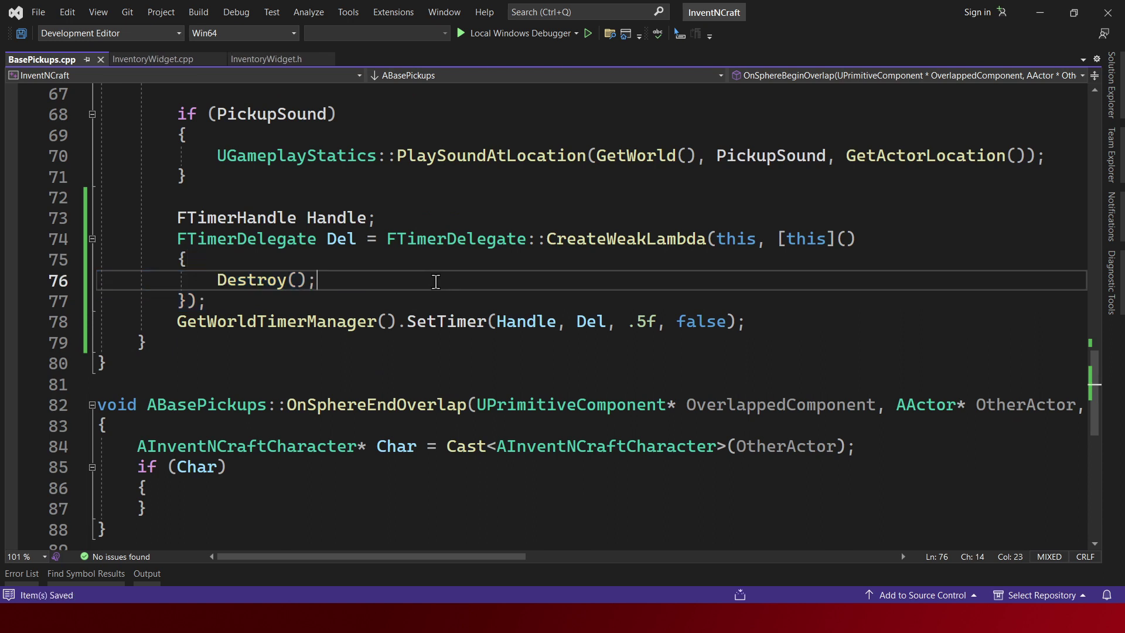
{"action": "left_click", "coordinate": [147, 574]}
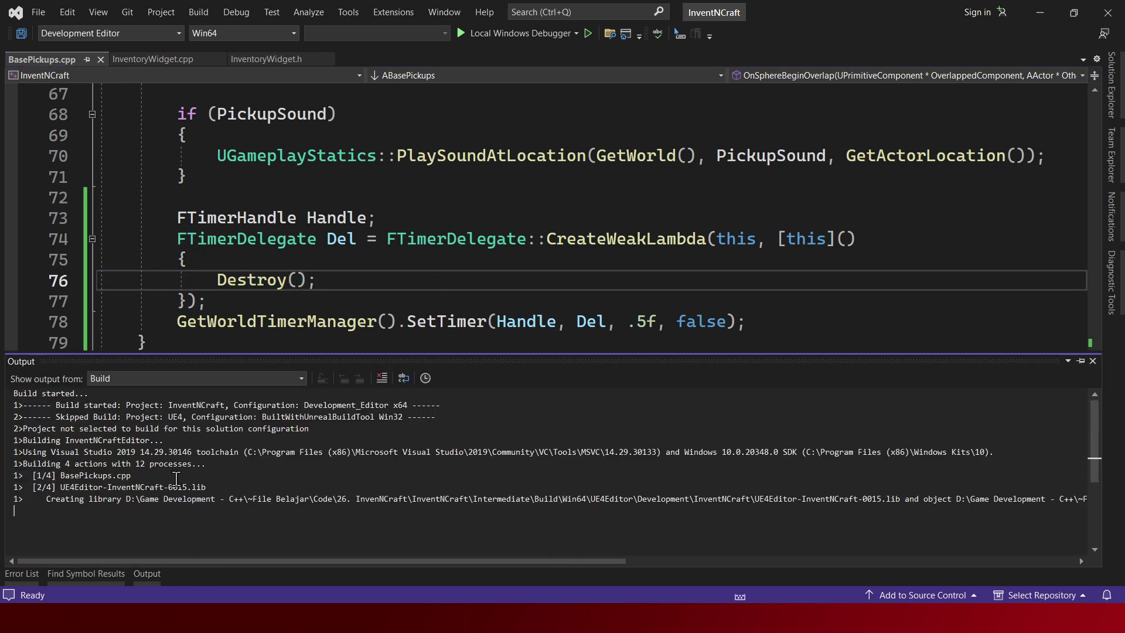
- Play the level in Unreal and collect several apples to confirm they disappear
{"action": "key", "text": "alt+Tab"}
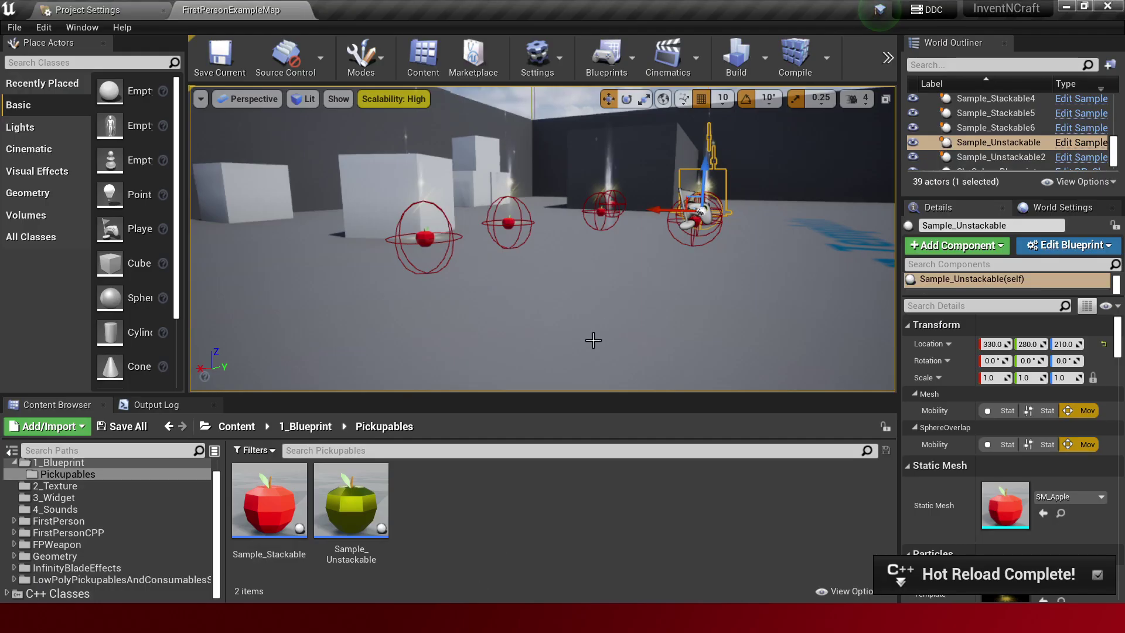
{"action": "key", "text": "alt+p"}
{"action": "key", "text": "w"}
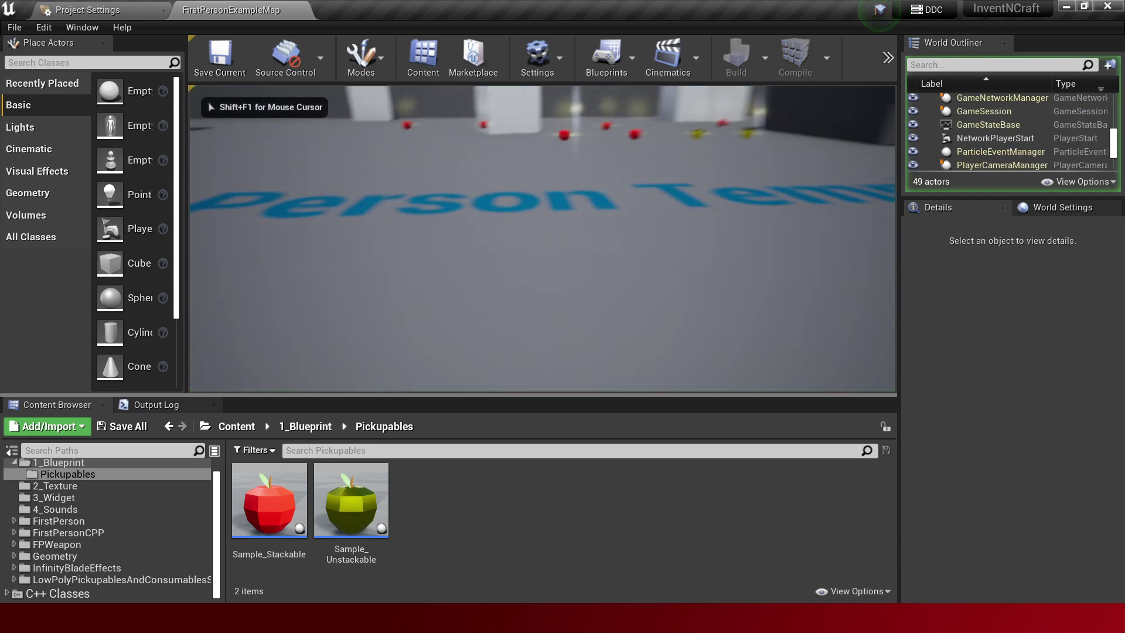
{"action": "key", "text": "s"}
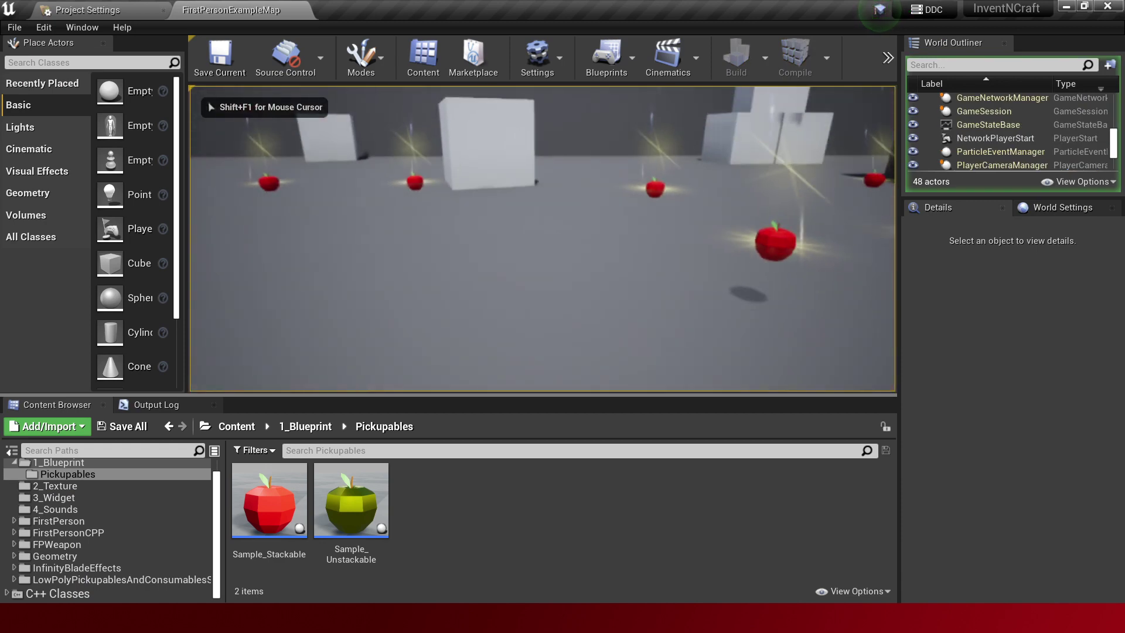
{"action": "key", "text": "w"}
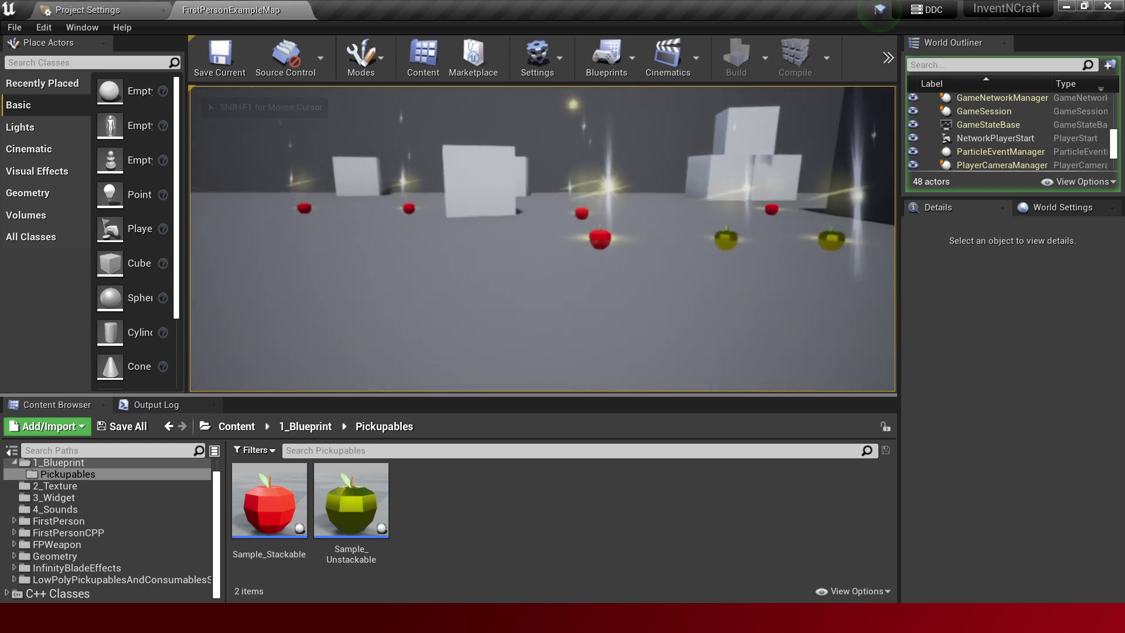
{"action": "key", "text": "w"}
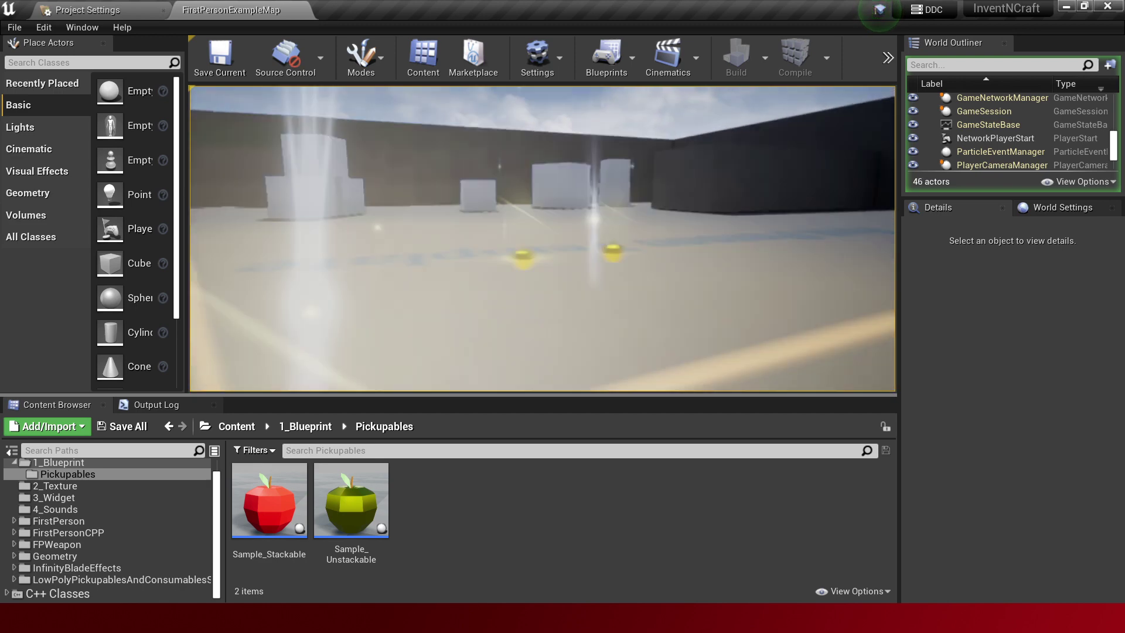
{"action": "key", "text": "Escape"}
- Change the SetTimer delay to 1.5f and rebuild
{"action": "key", "text": "alt+Tab"}
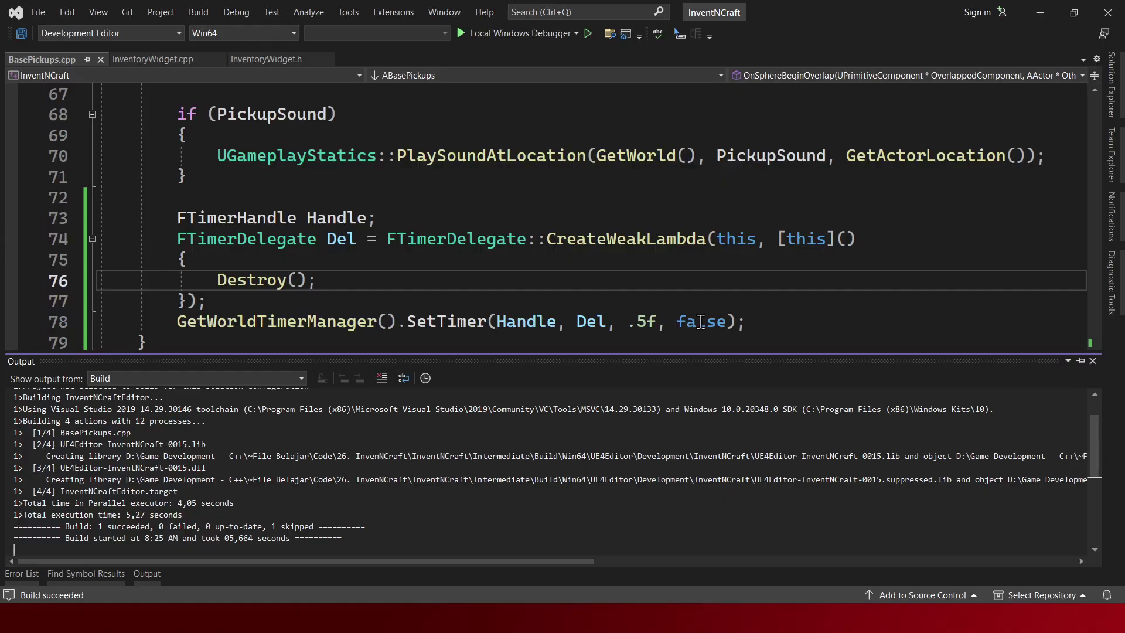
{"action": "left_click", "coordinate": [531, 286]}
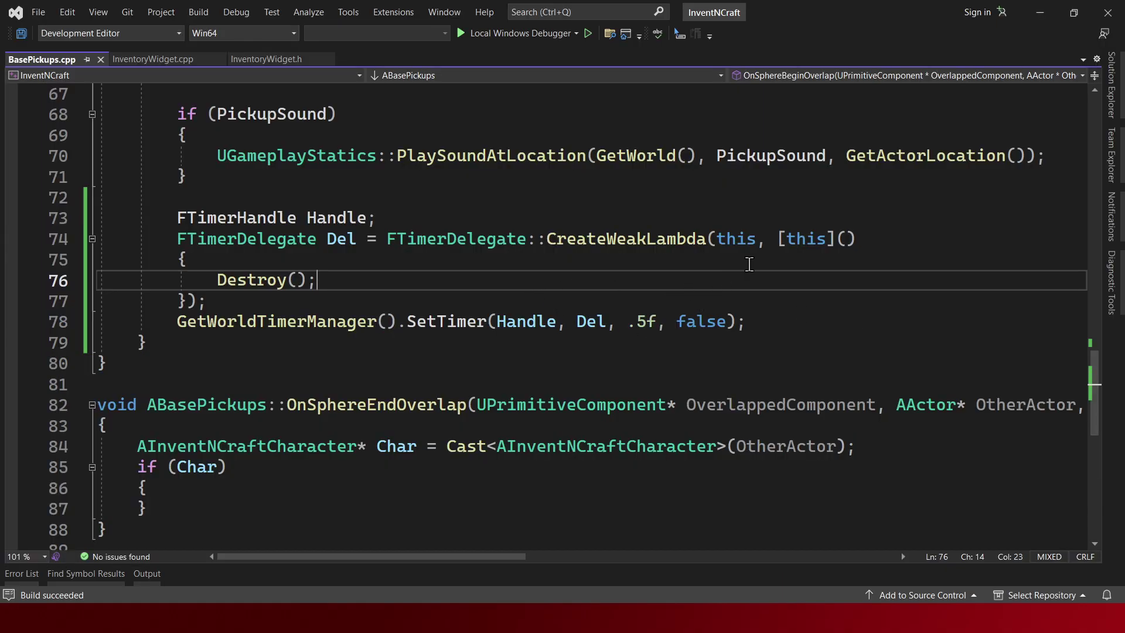
{"action": "left_click", "coordinate": [628, 321]}
{"action": "type", "text": "1"}
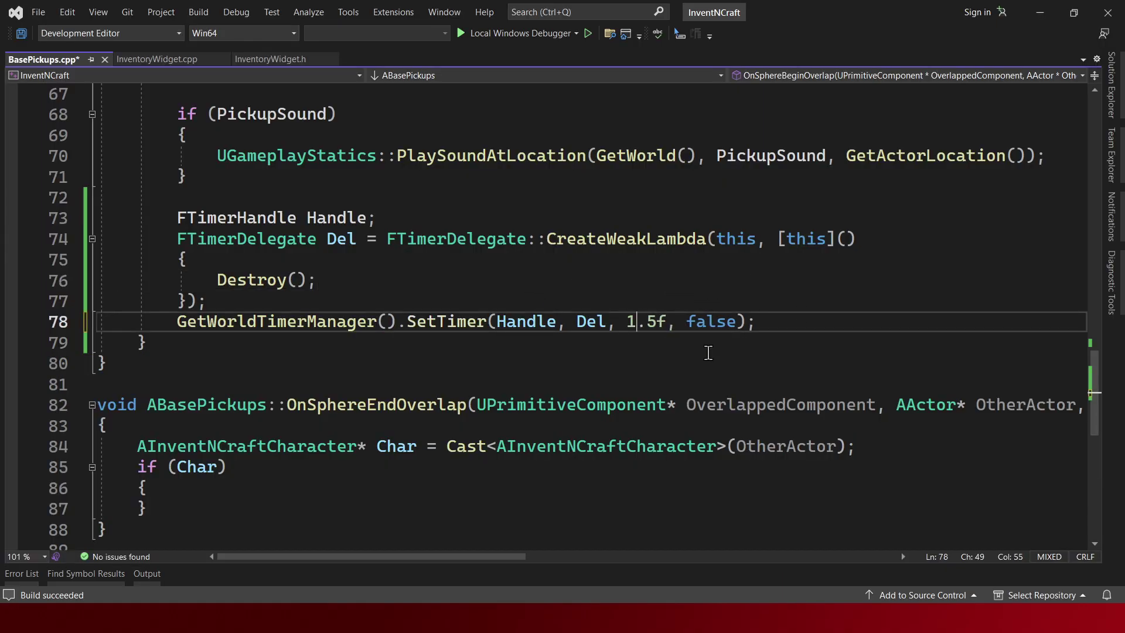
{"action": "key", "text": "ctrl+shift+b"}
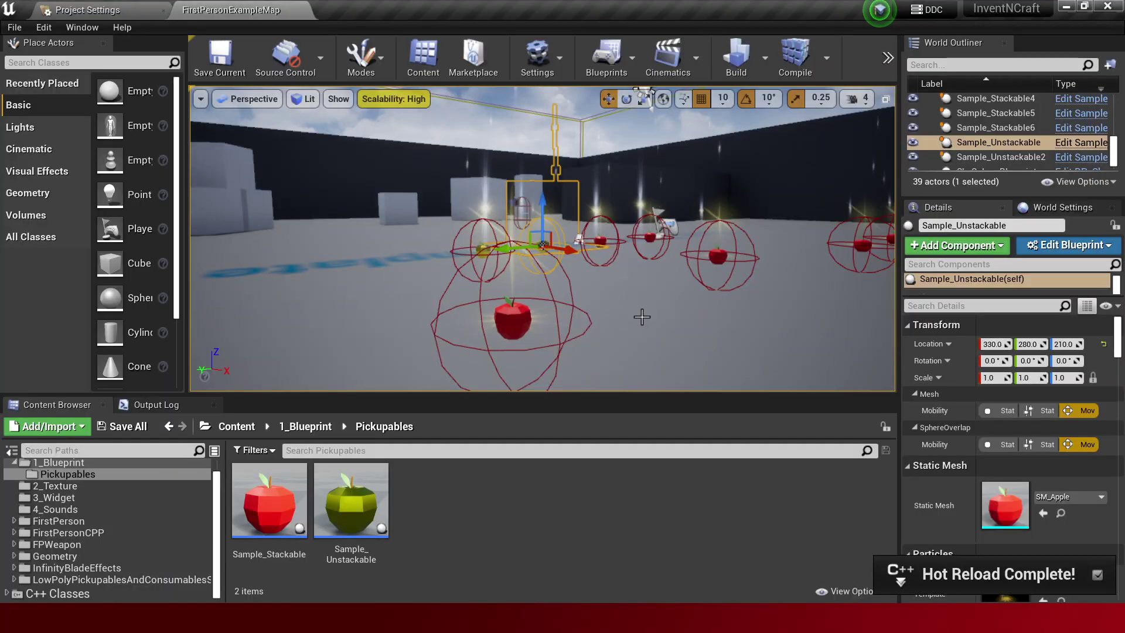
- Play-test in Unreal, collecting the nearest apple to check the 1.5-second delay
{"action": "left_click", "coordinate": [641, 314]}
{"action": "key", "text": "alt+p"}
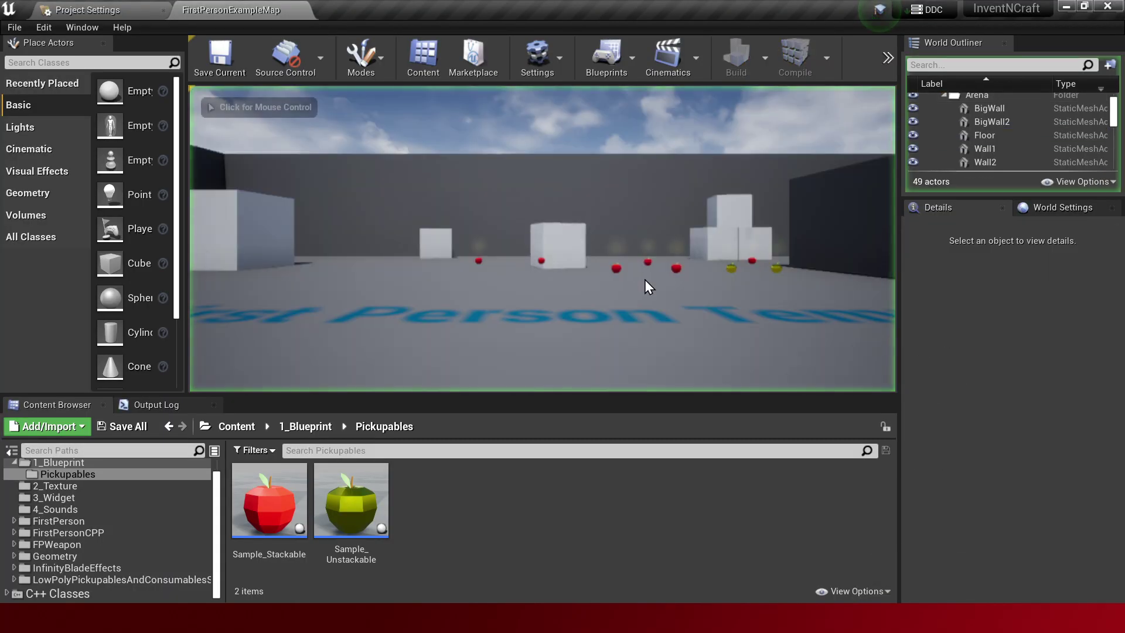
{"action": "left_click", "coordinate": [647, 286]}
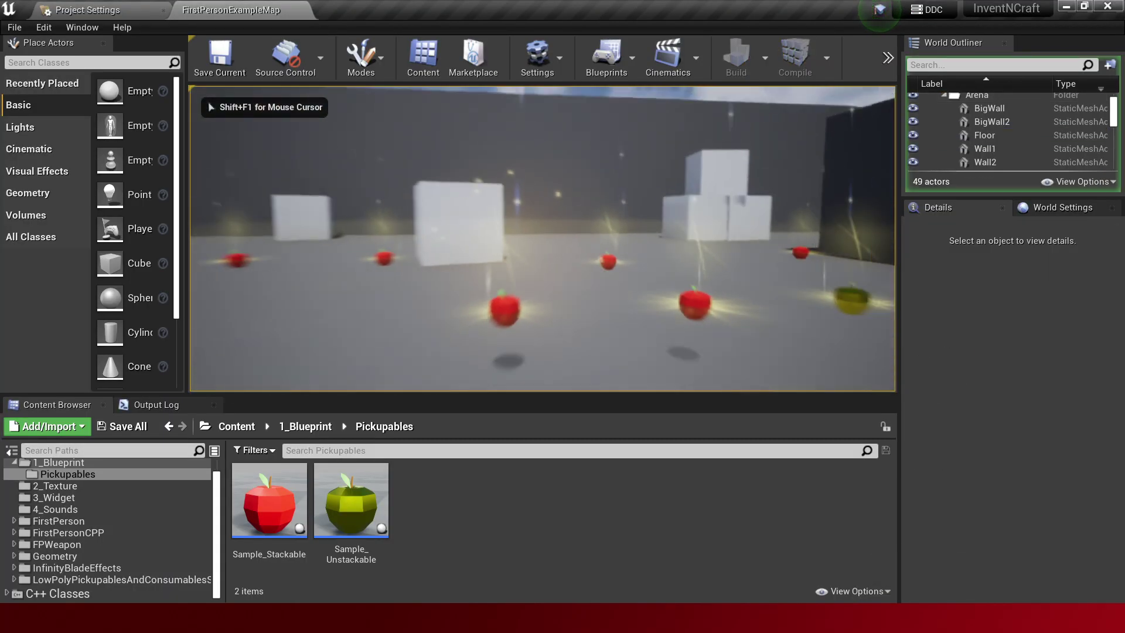
{"action": "key", "text": "w"}
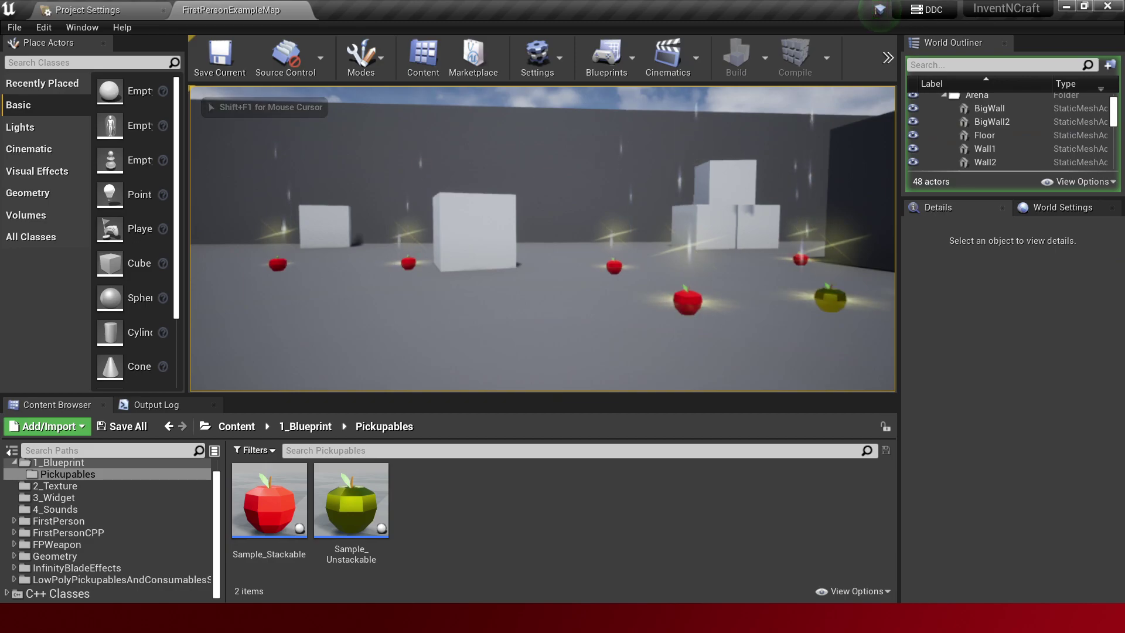
{"action": "key", "text": "Escape"}
- Change the delay to 2.5f and rebuild the project
{"action": "key", "text": "alt+Tab"}
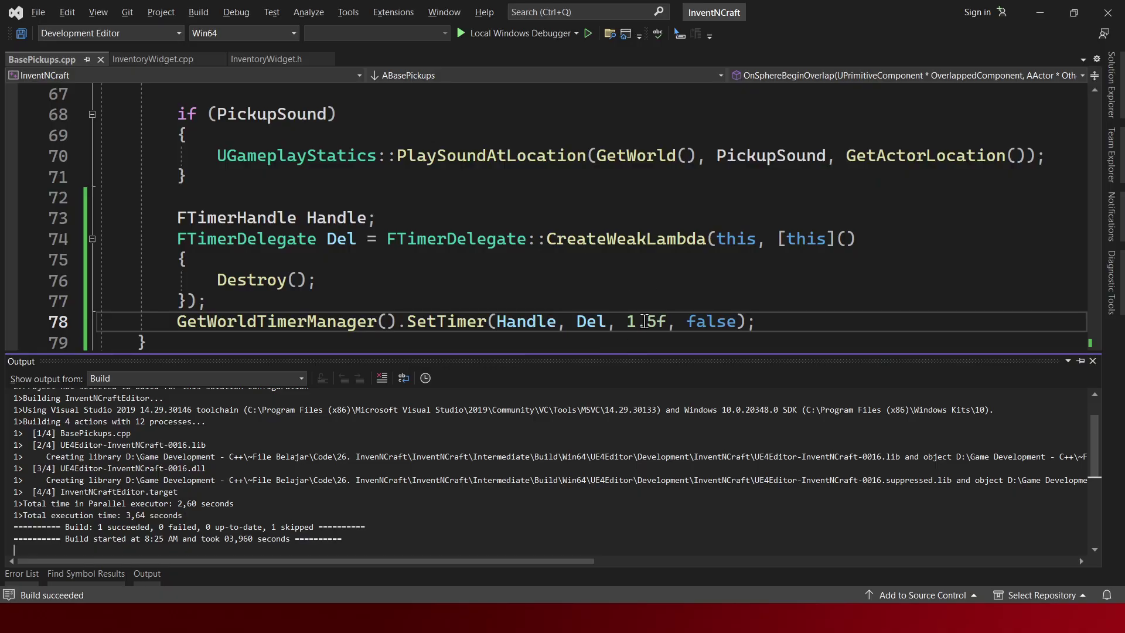
{"action": "left_click", "coordinate": [632, 321]}
{"action": "double_click", "coordinate": [631, 321]}
{"action": "type", "text": "2"}
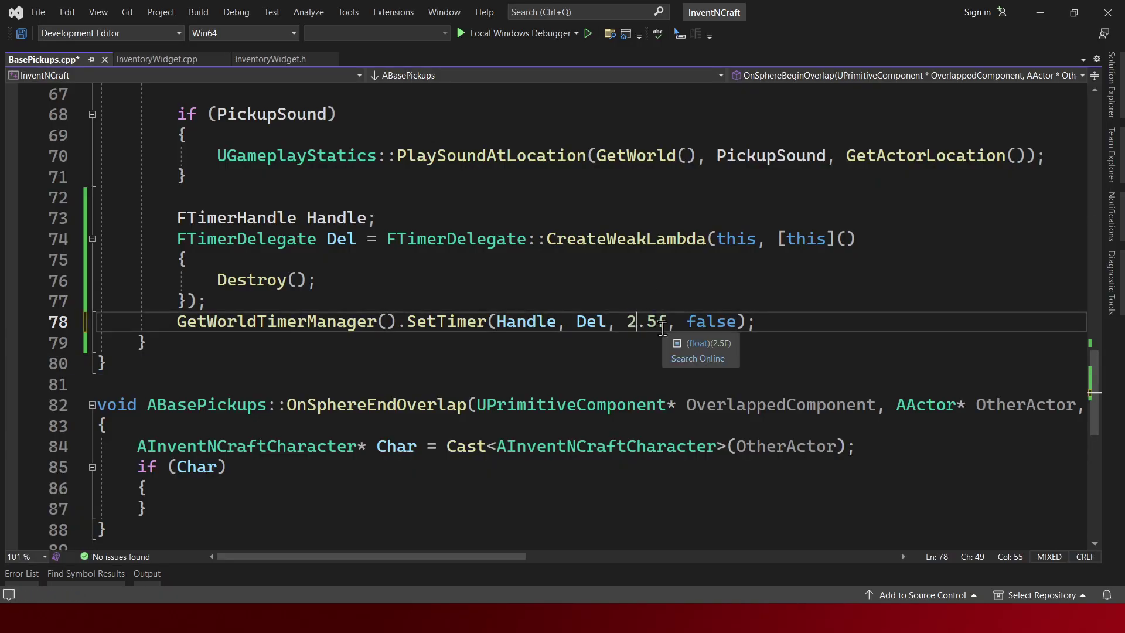
{"action": "key", "text": "ctrl+shift+b"}
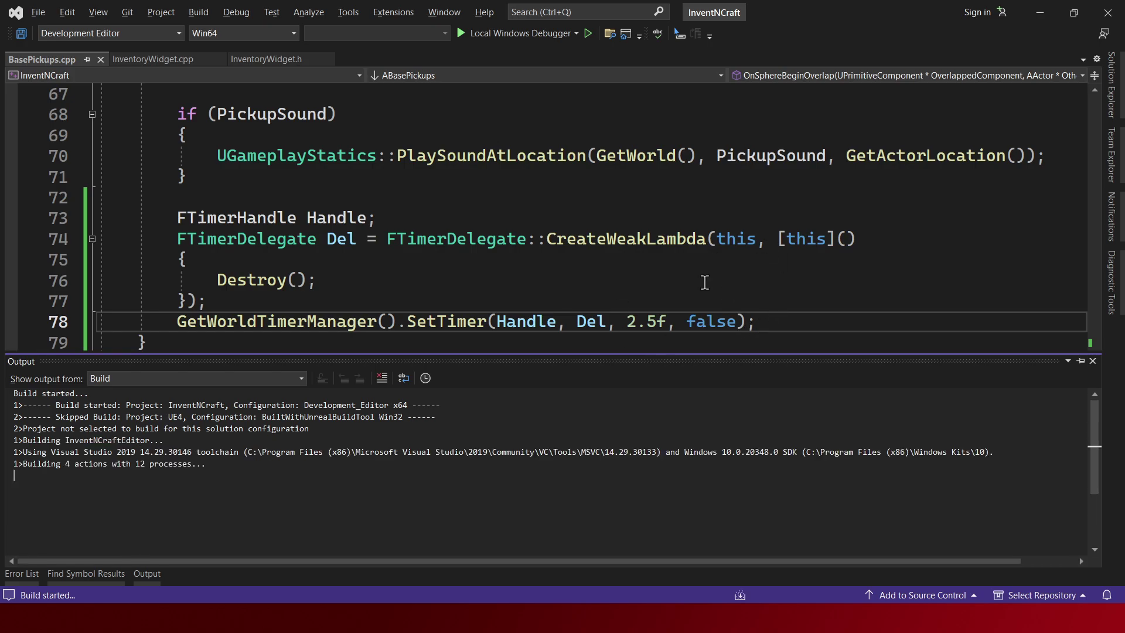
{"action": "key", "text": "alt+Tab"}
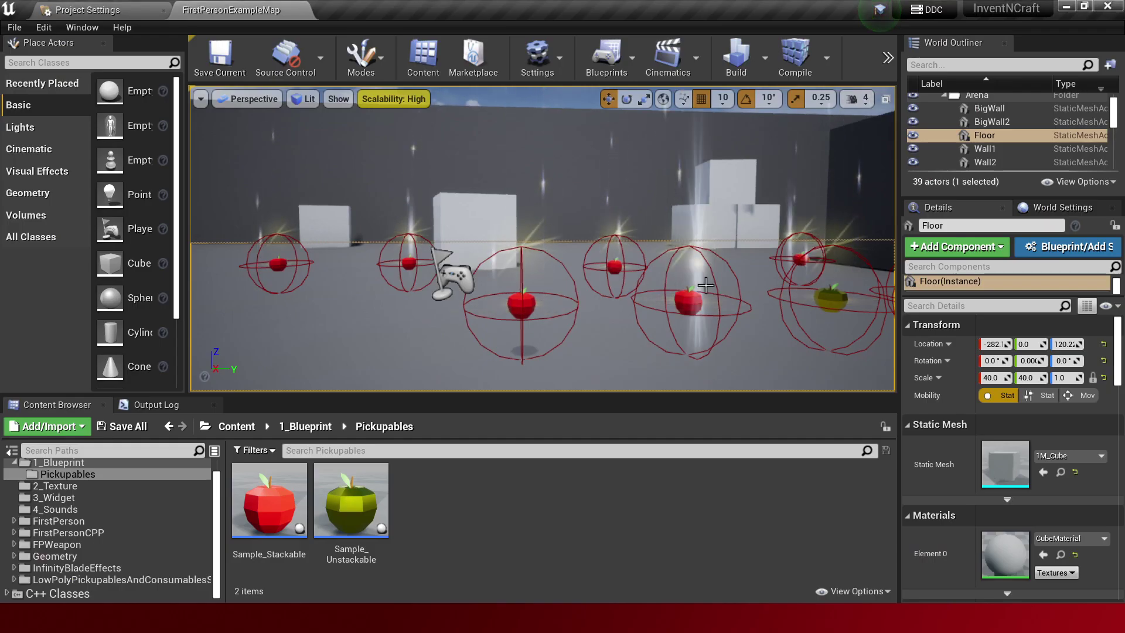
- After the build finishes, play the level, collect the central red apple, then return to the code
{"action": "key", "text": "alt+Tab"}
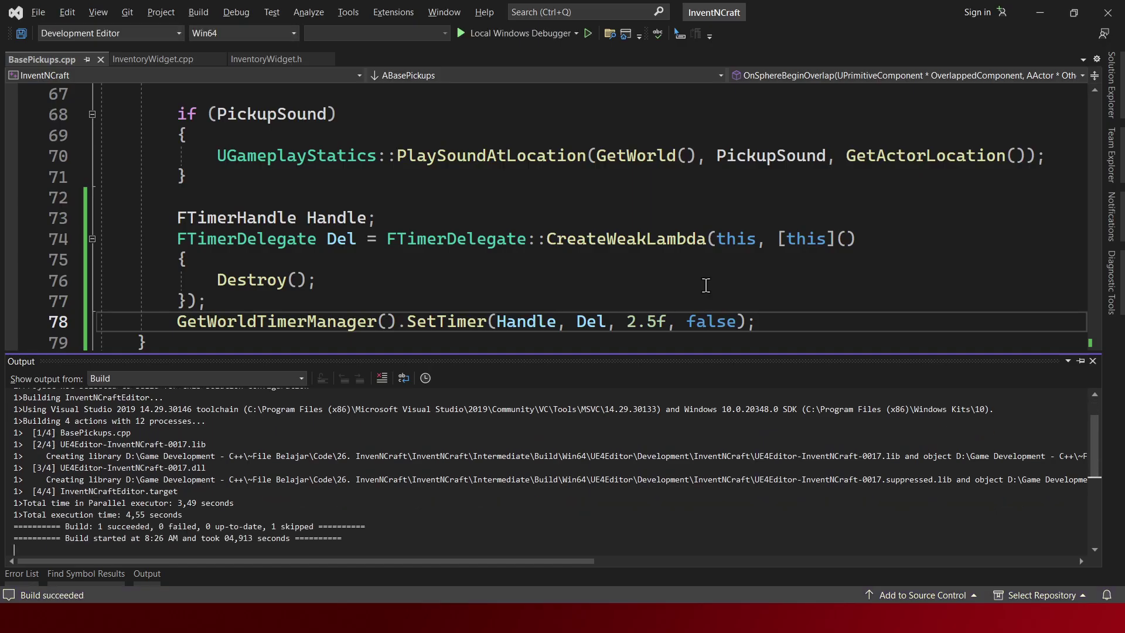
{"action": "key", "text": "alt+Tab"}
{"action": "key", "text": "alt+p"}
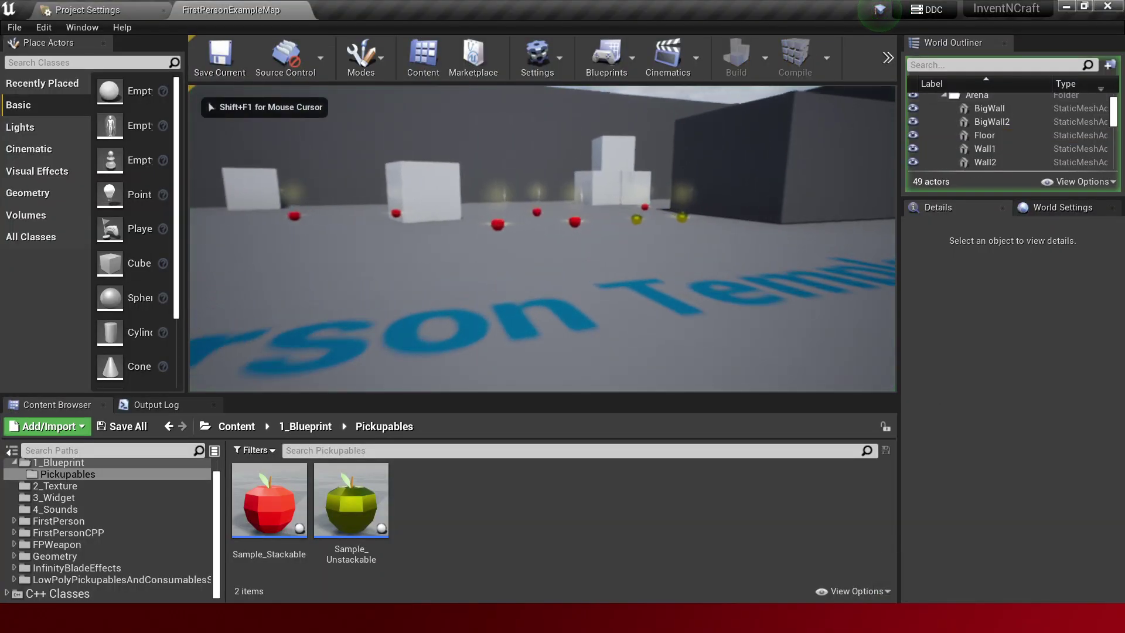
{"action": "key", "text": "w"}
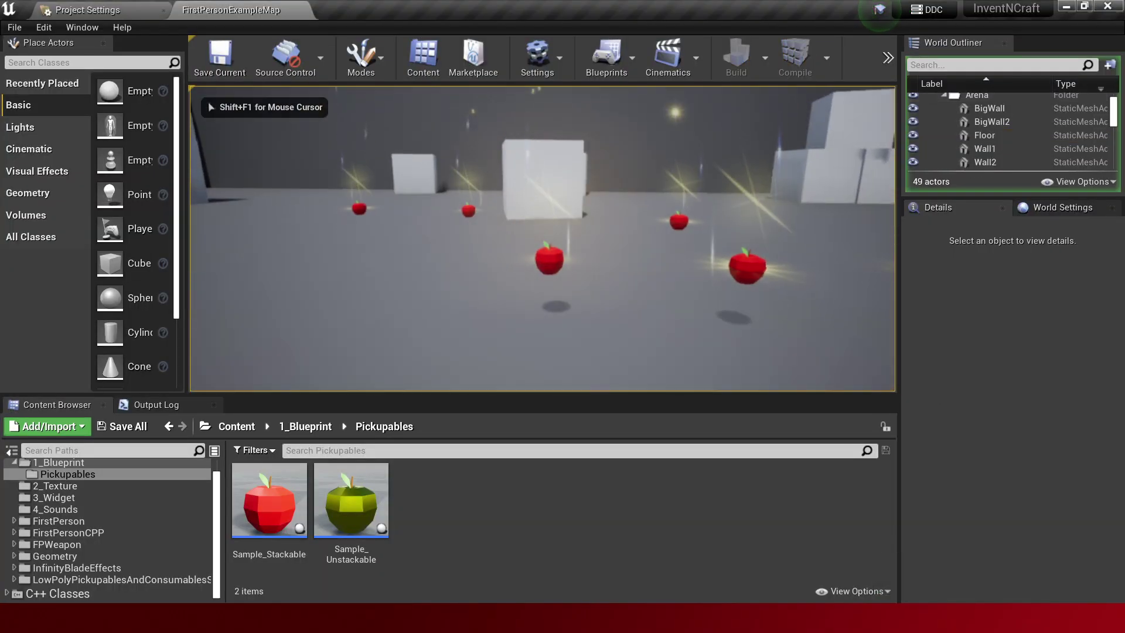
{"action": "key", "text": "e"}
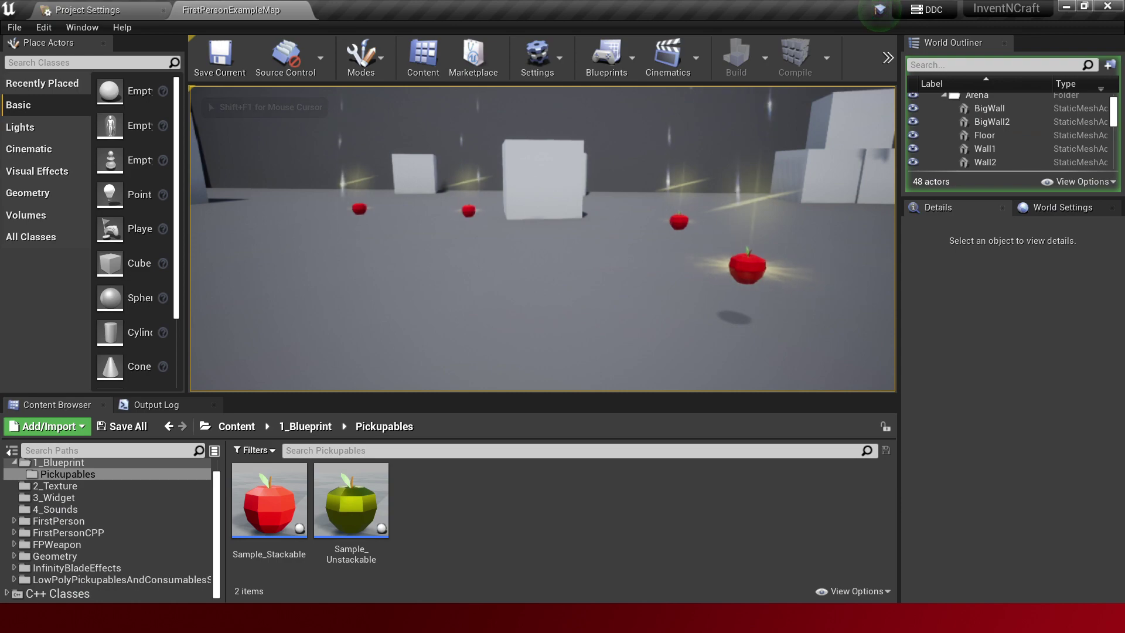
{"action": "key", "text": "Escape"}
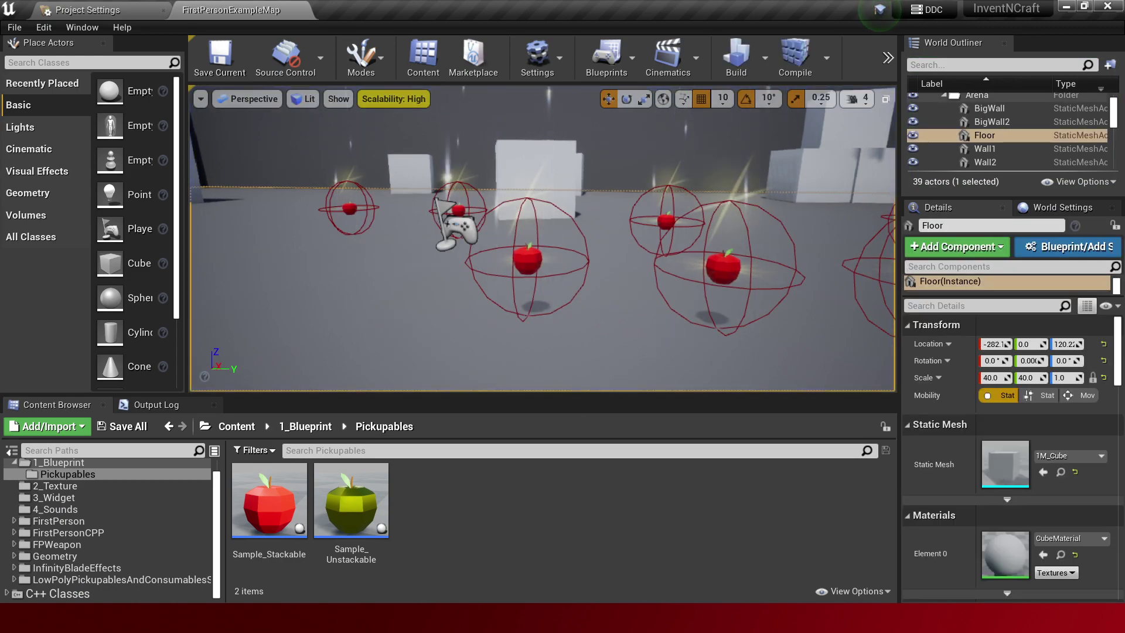
{"action": "key", "text": "alt+Tab"}
{"action": "left_click", "coordinate": [397, 282]}
- Add Mesh->SetVisibility(false); after the pickup sound block, then save and rebuild
{"action": "key", "text": "ctrl+s"}
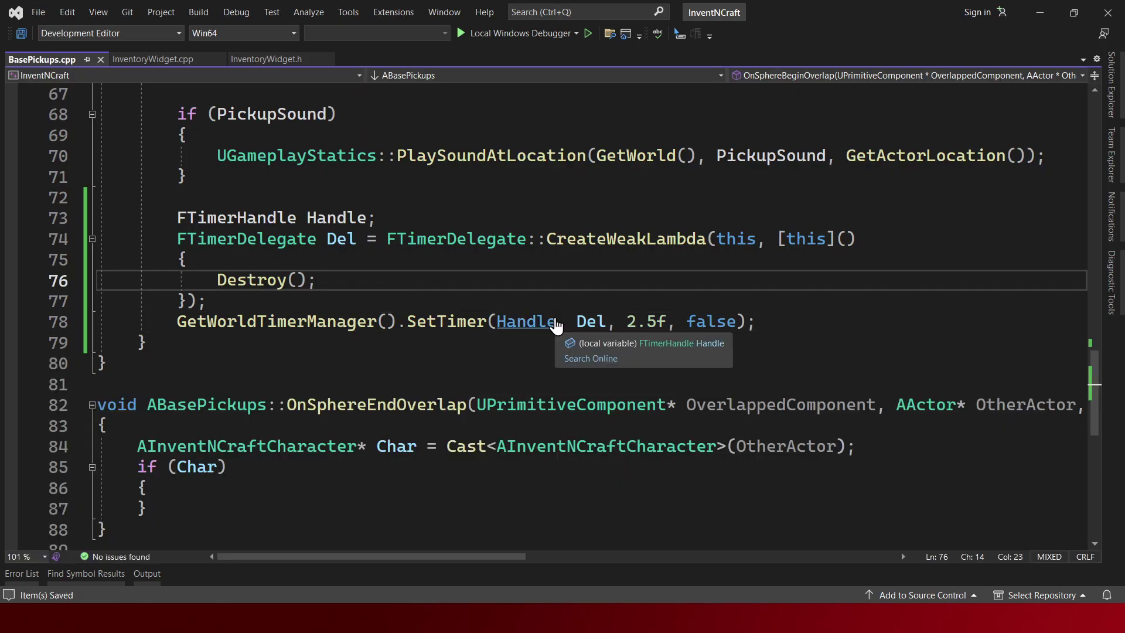
{"action": "left_click_drag", "start_coordinate": [370, 277], "coordinate": [220, 279]}
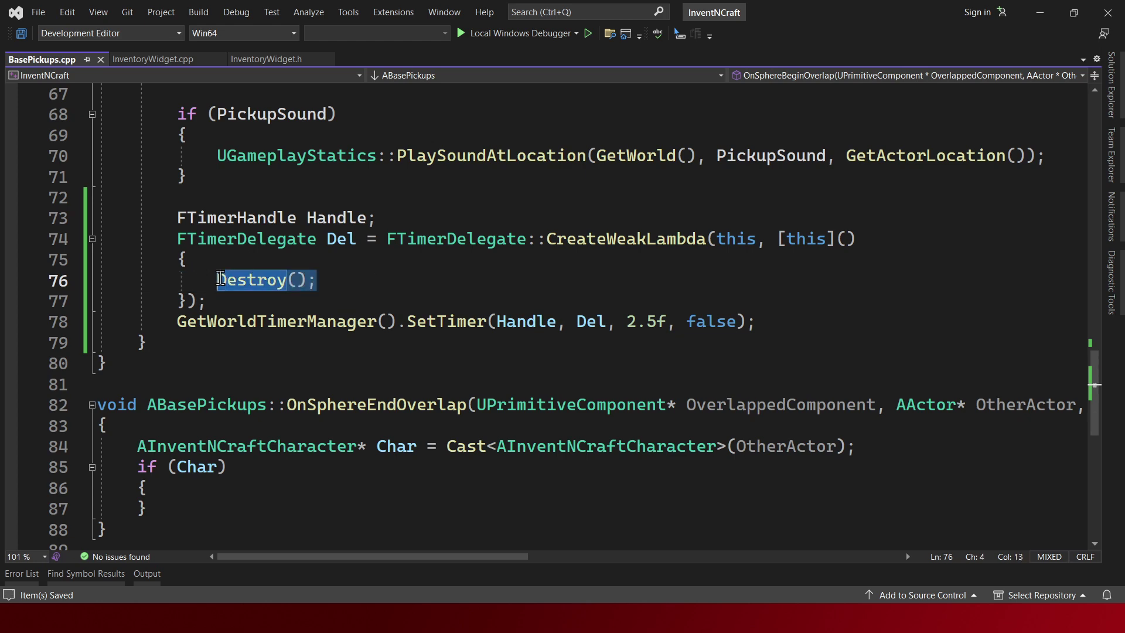
{"action": "scroll", "coordinate": [478, 300], "scroll_direction": "up", "scroll_amount": 2}
{"action": "scroll", "coordinate": [410, 310], "scroll_direction": "down", "scroll_amount": 2}
{"action": "left_click", "coordinate": [339, 198]}
{"action": "scroll", "coordinate": [401, 346], "scroll_direction": "up", "scroll_amount": 1}
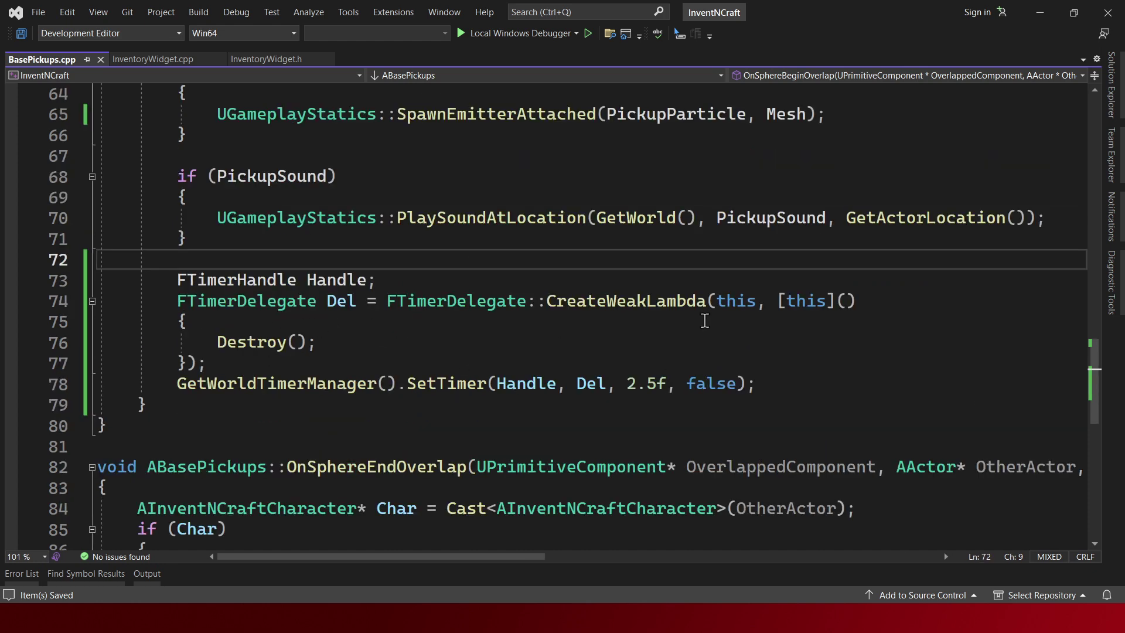
{"action": "key", "text": "Return"}
{"action": "key", "text": "Return"}
{"action": "key", "text": "Up"}
{"action": "type", "text": "esh-"}
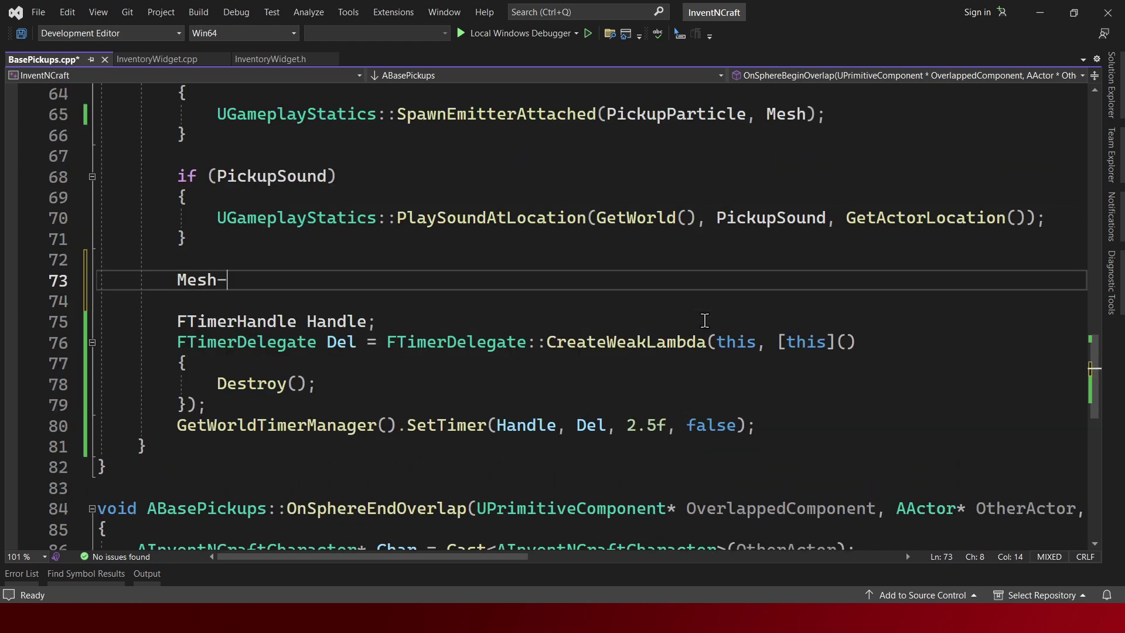
{"action": "type", "text": ">SetVisi"}
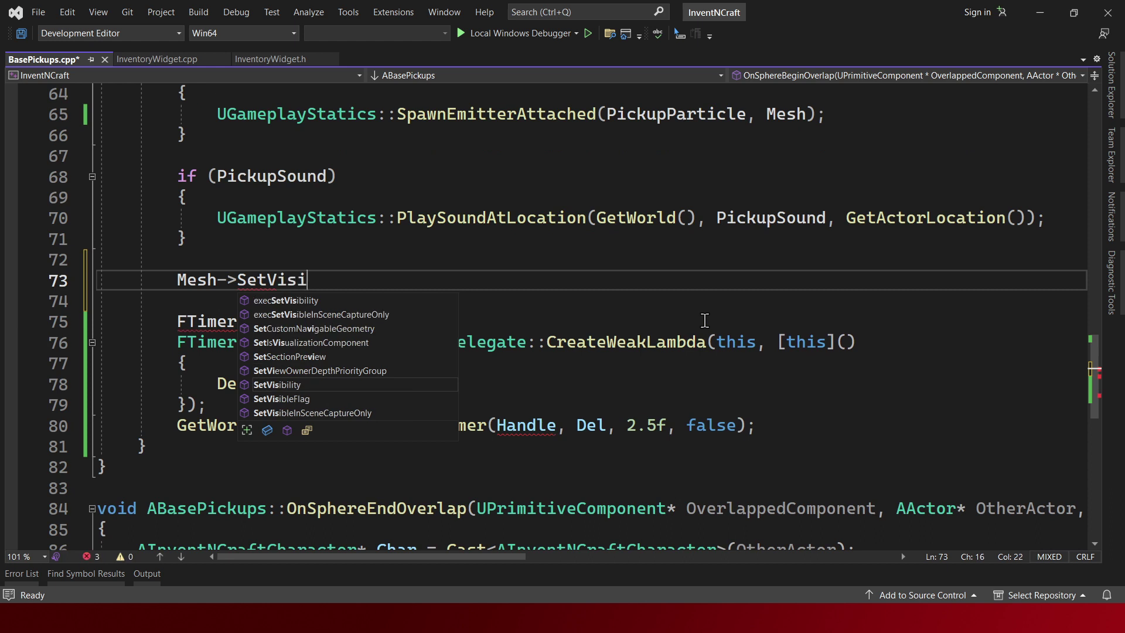
{"action": "type", "text": "bility("}
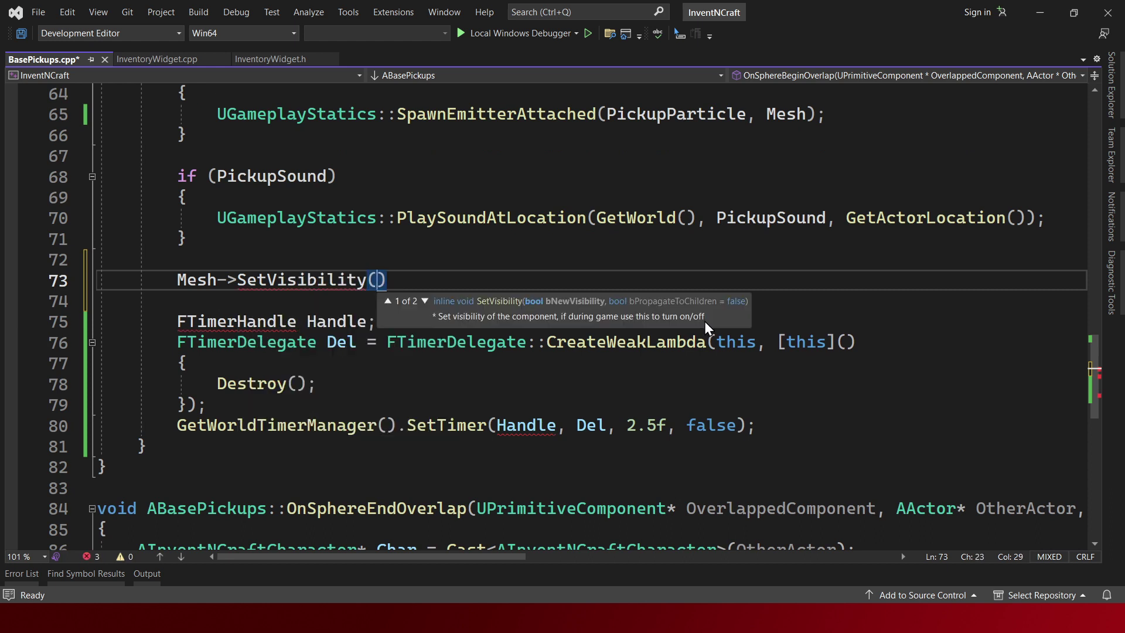
{"action": "type", "text": "false)"}
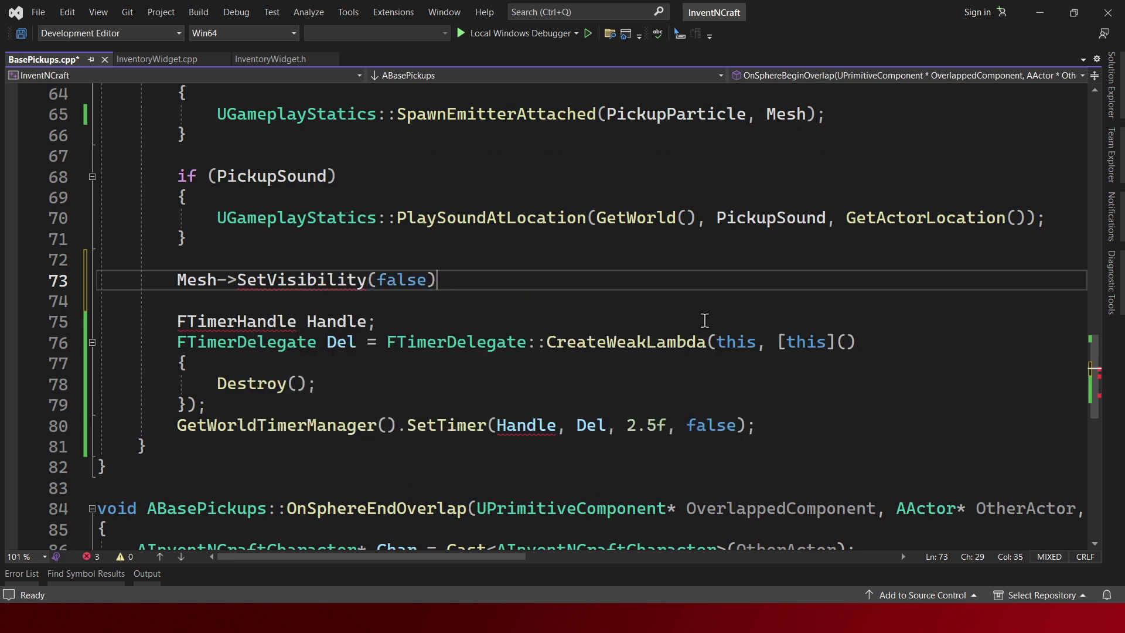
{"action": "type", "text": ";"}
{"action": "key", "text": "ctrl+s"}
{"action": "key", "text": "ctrl+shift+b"}
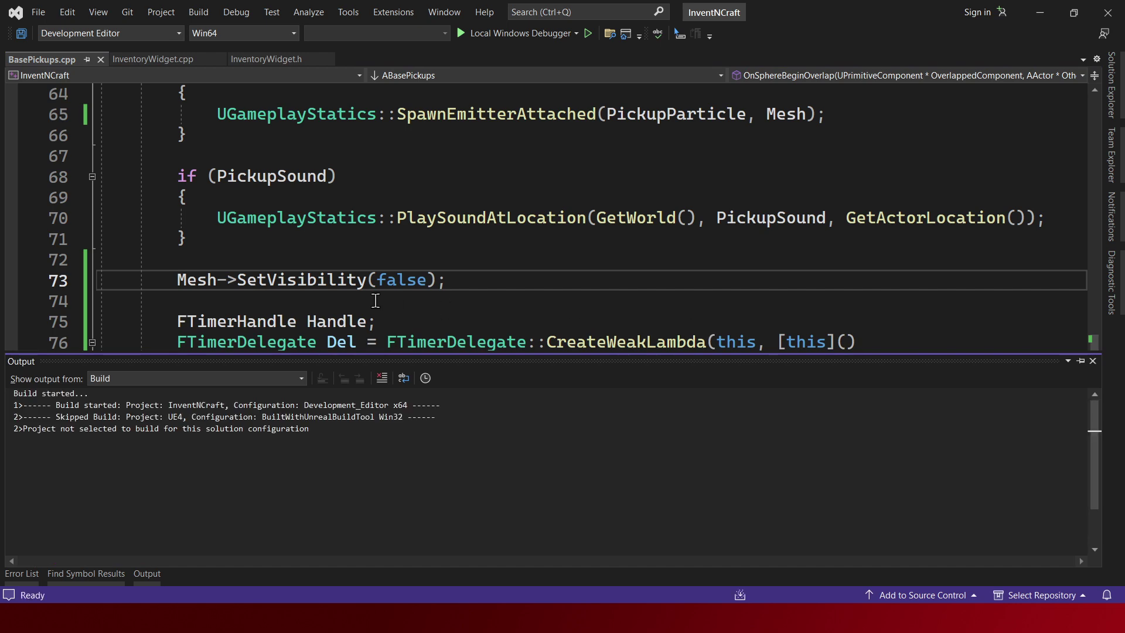
{"action": "scroll", "coordinate": [375, 301], "scroll_direction": "down", "scroll_amount": 2}
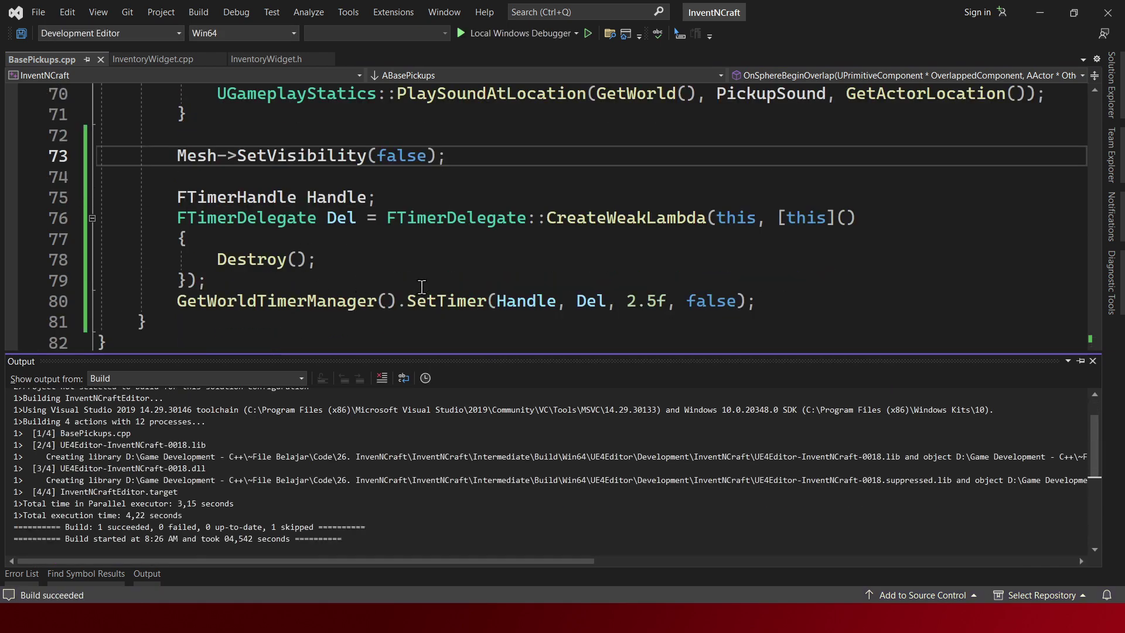
{"action": "key", "text": "alt+Tab"}
- Play the level and walk forward and back through an apple pickup to collect it
{"action": "key", "text": "alt+p"}
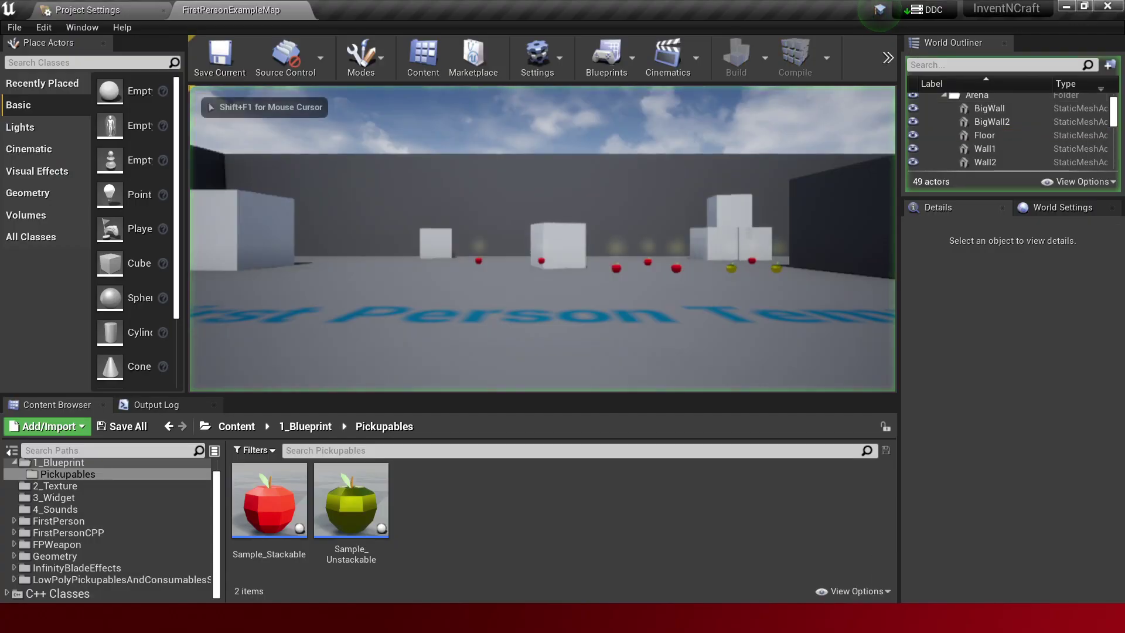
{"action": "key", "text": "w"}
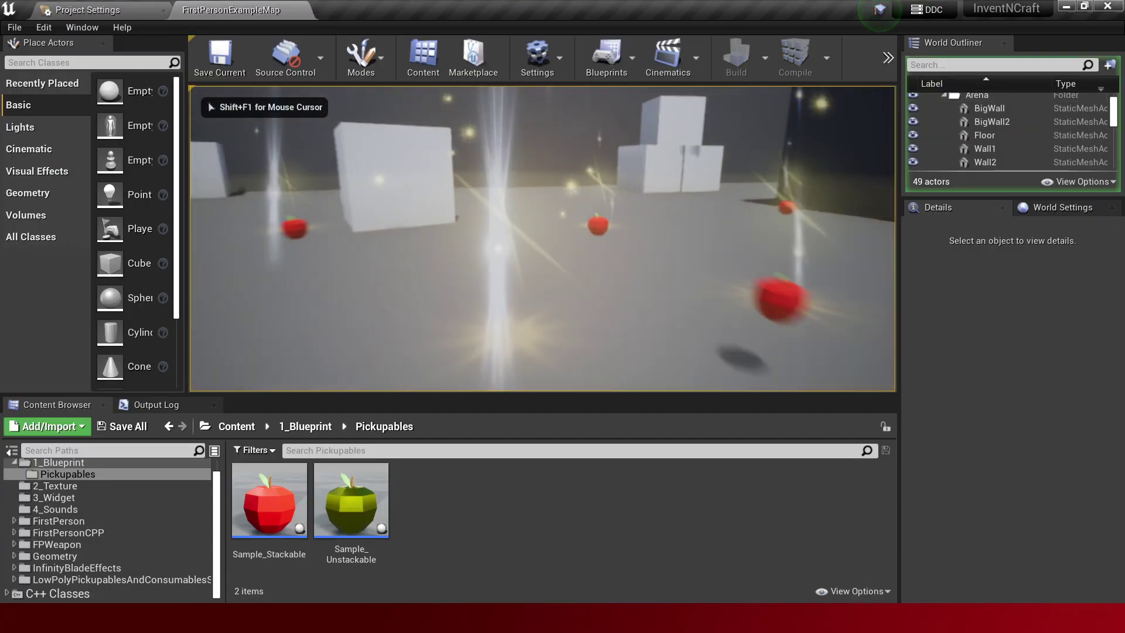
{"action": "key", "text": "s"}
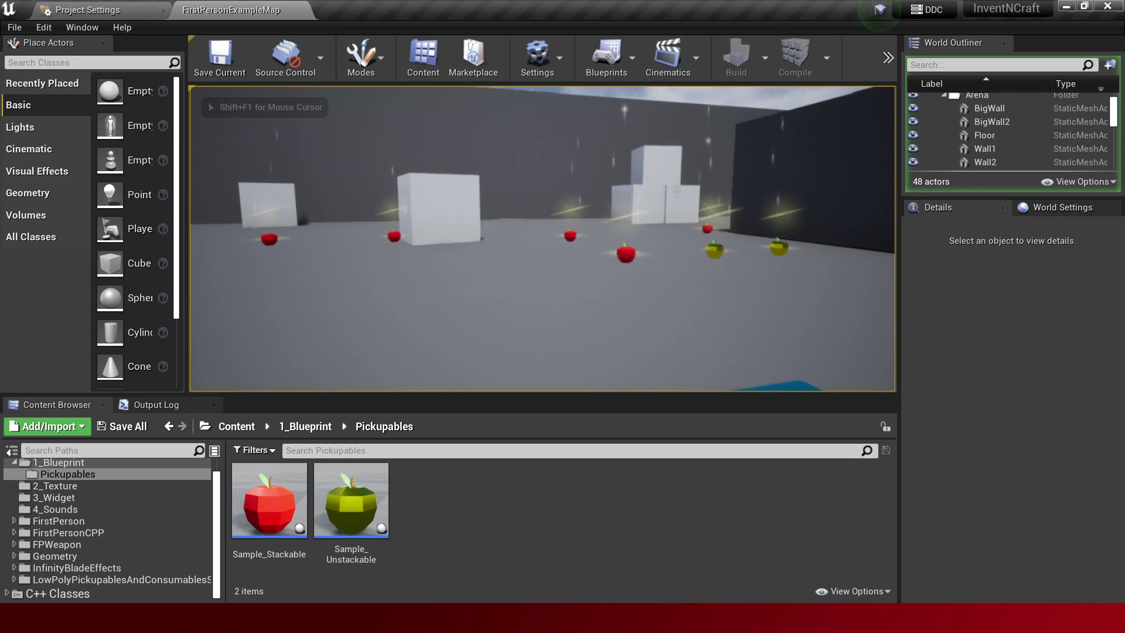
{"action": "key", "text": "w"}
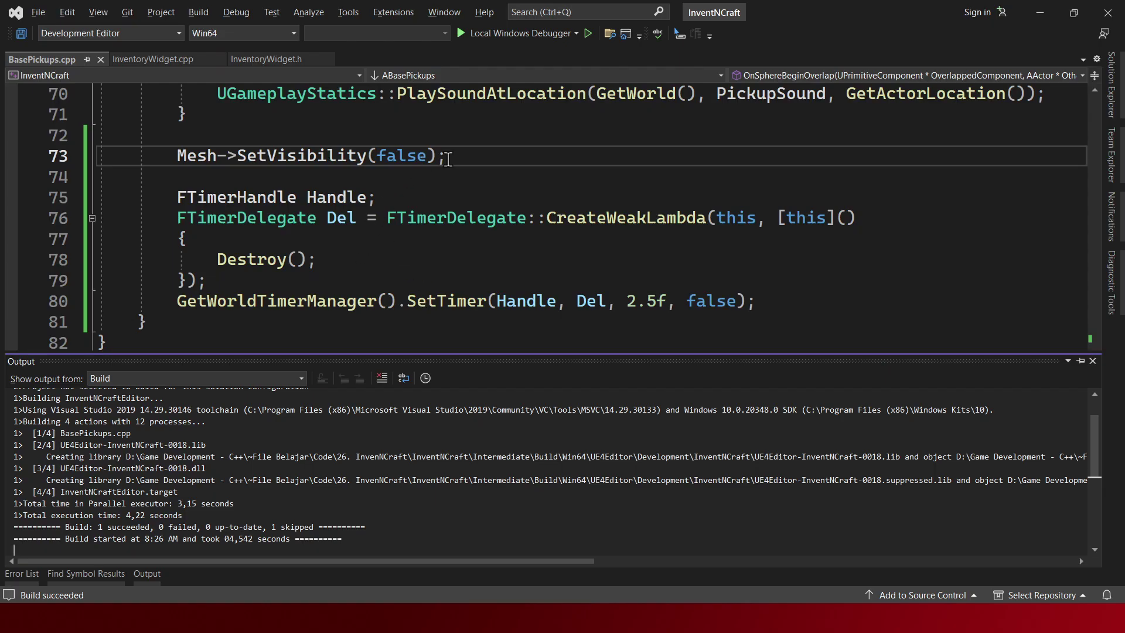
- Add IdleParticle->Deactivate(); below the SetVisibility line and build the project
{"action": "left_click", "coordinate": [463, 157]}
{"action": "key", "text": "Return"}
{"action": "type", "text": "Idle"}
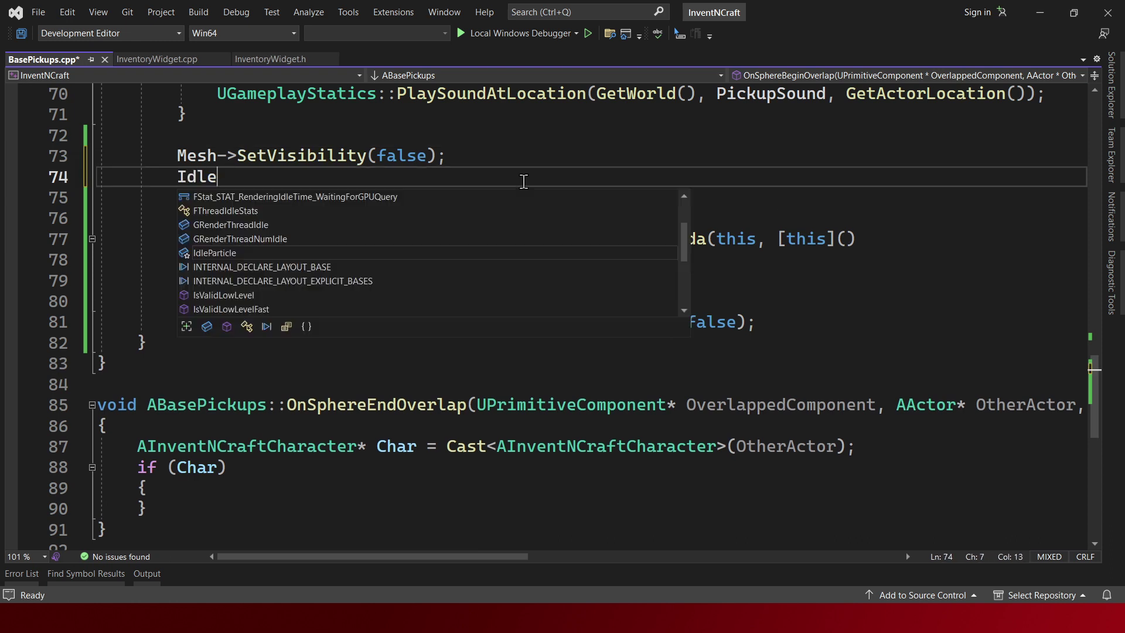
{"action": "type", "text": "Particle"}
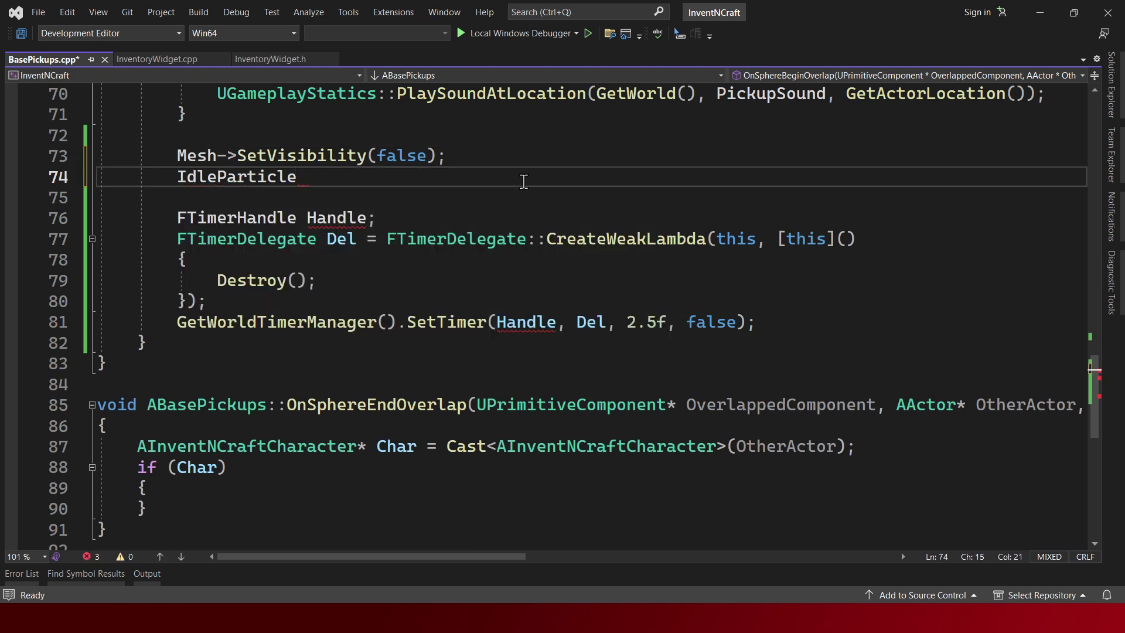
{"action": "type", "text": "->dea"}
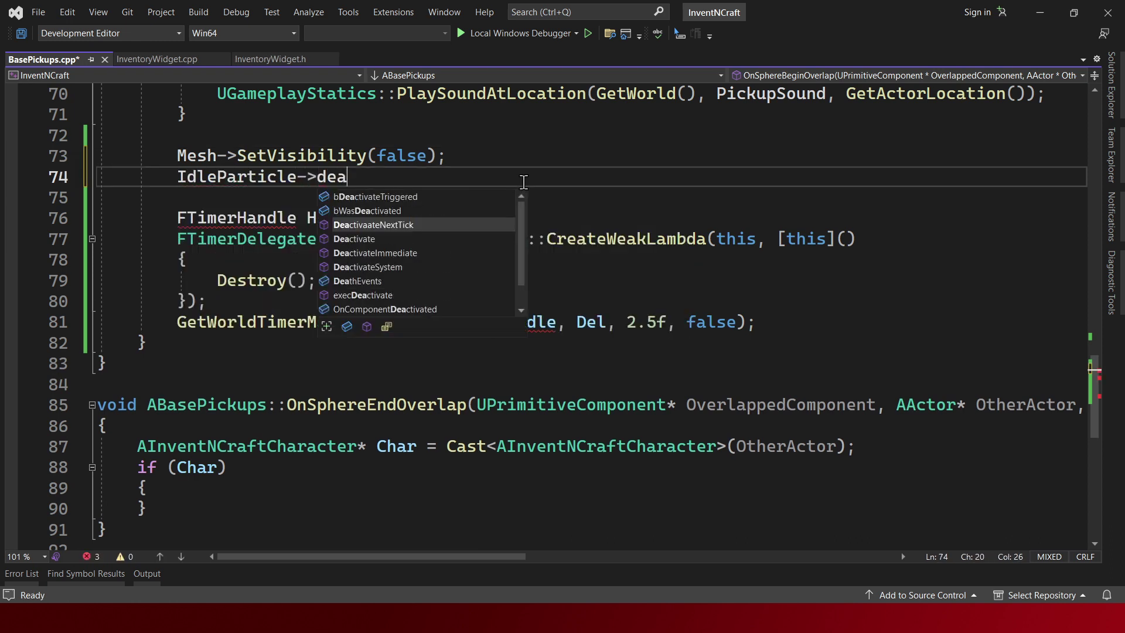
{"action": "key", "text": "Escape"}
{"action": "type", "text": ");"}
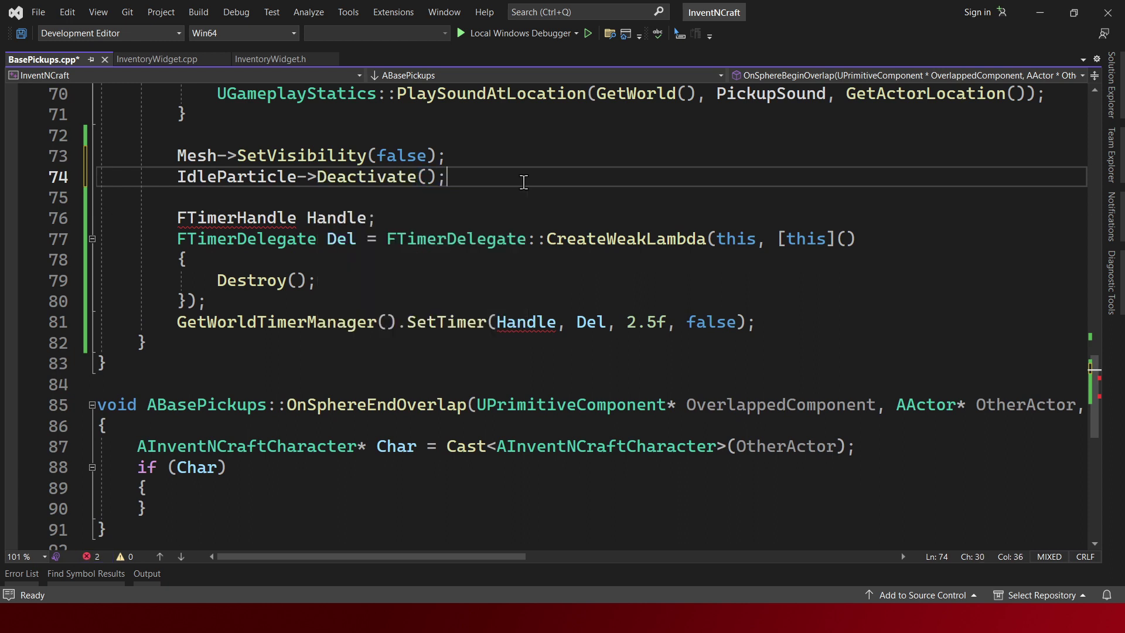
{"action": "key", "text": "ctrl+shift+b"}
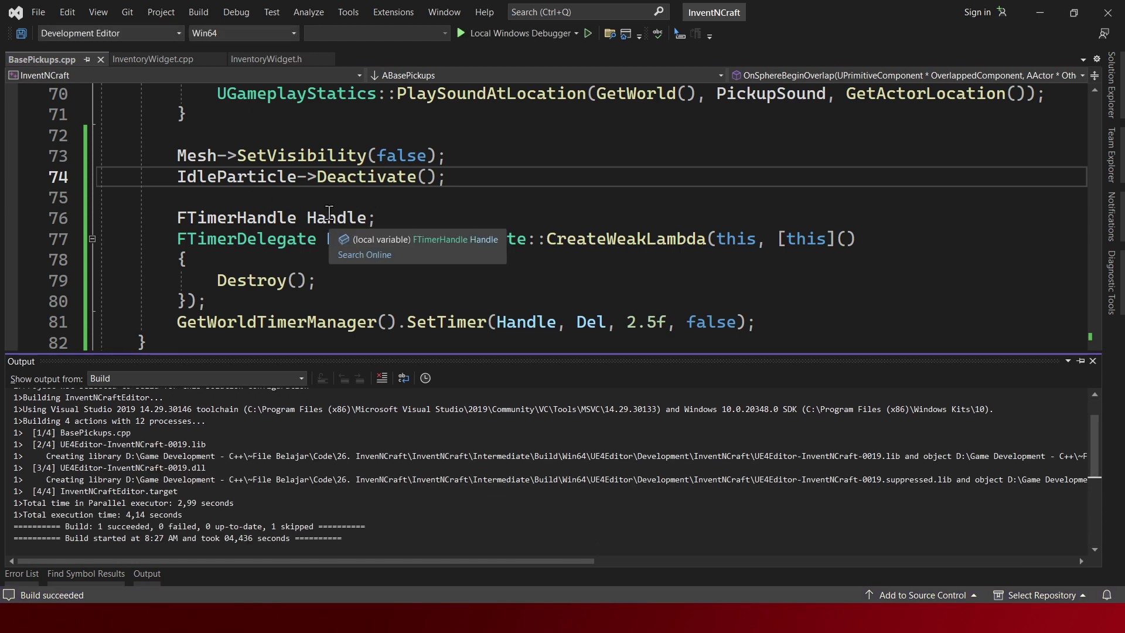
{"action": "key", "text": "alt+Tab"}
- Play the level and walk around the arena collecting several apple pickups
{"action": "key", "text": "alt+p"}
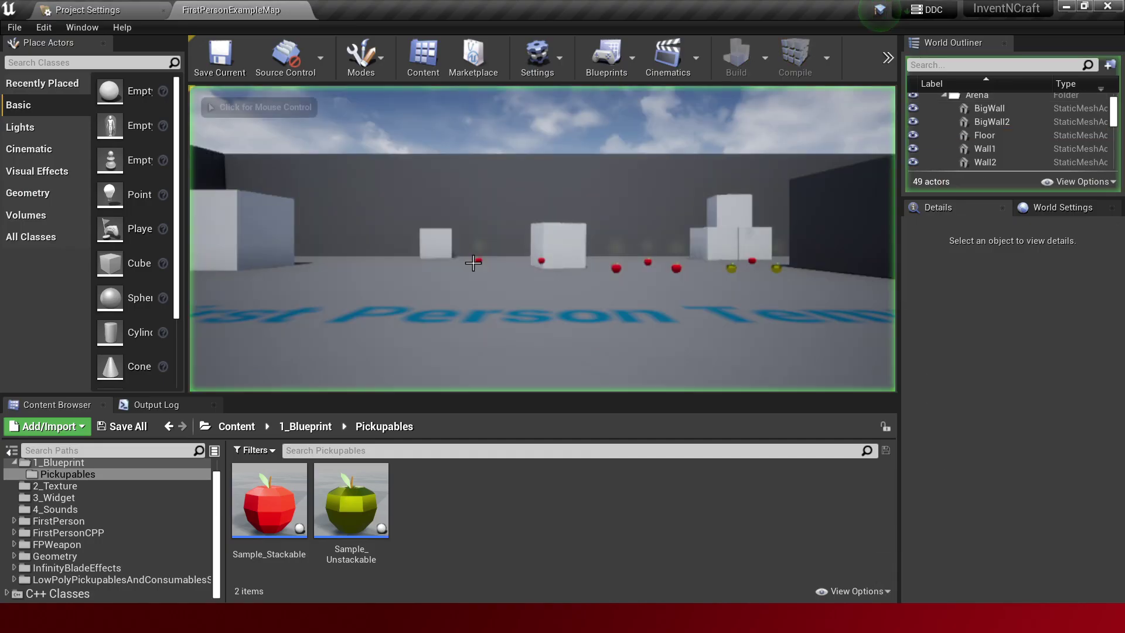
{"action": "key", "text": "w"}
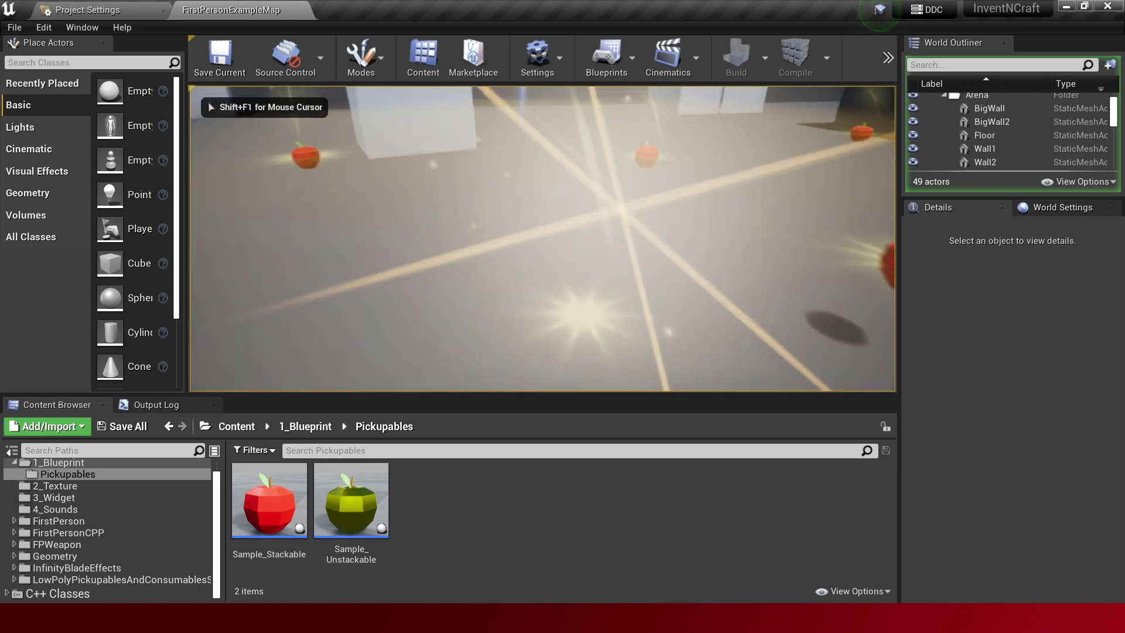
{"action": "key", "text": "w"}
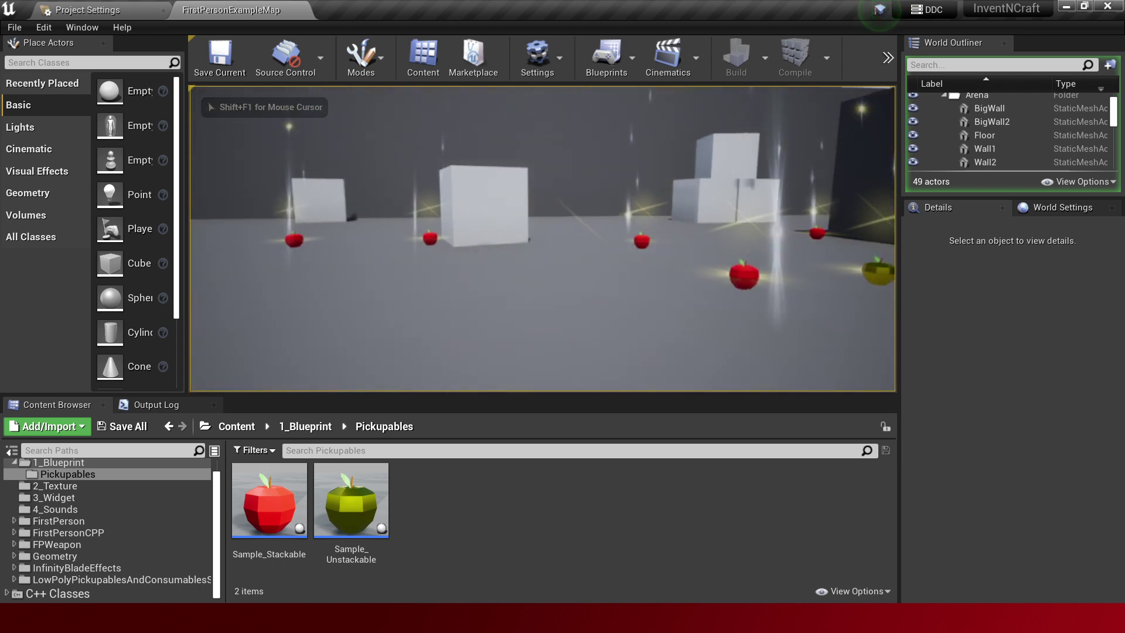
{"action": "key", "text": "w"}
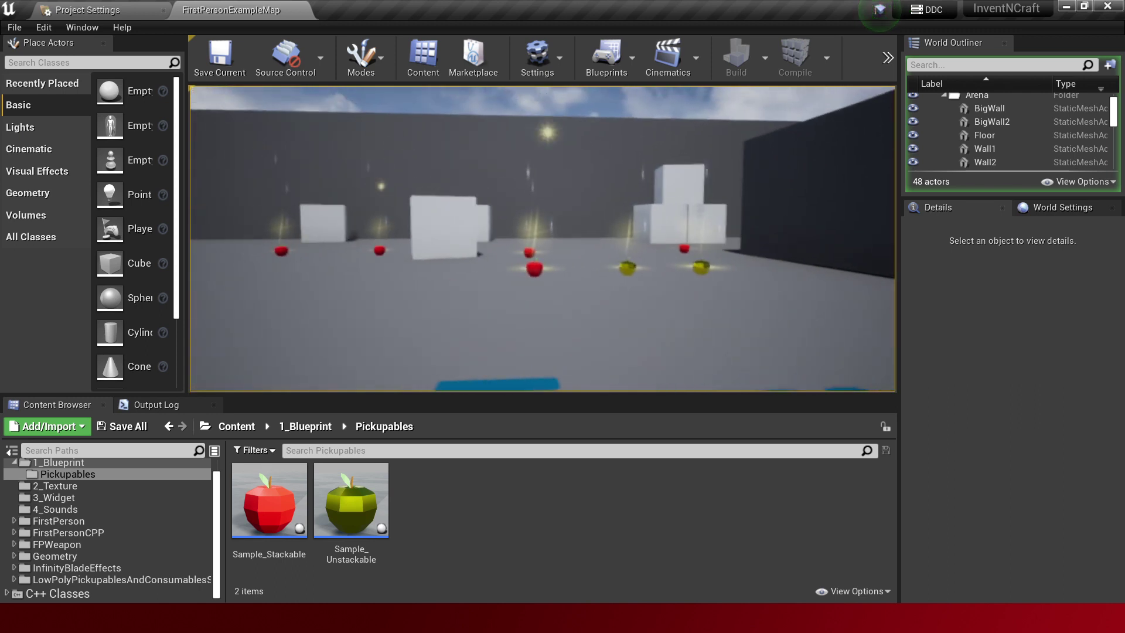
{"action": "key", "text": "w"}
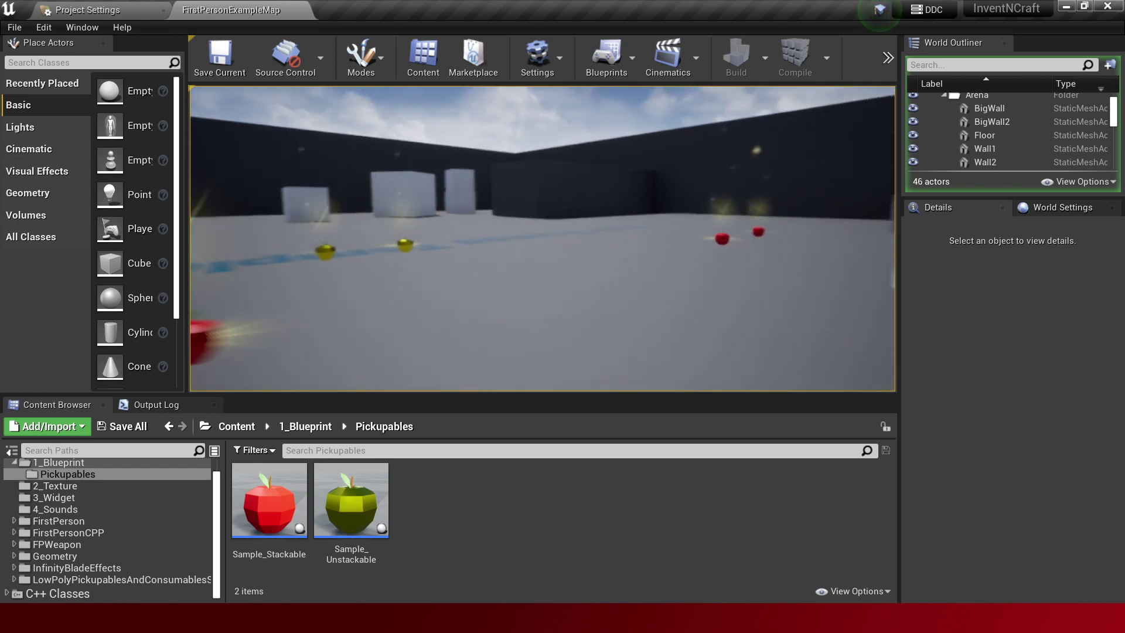
{"action": "key", "text": "w"}
{"action": "key", "text": "w"}
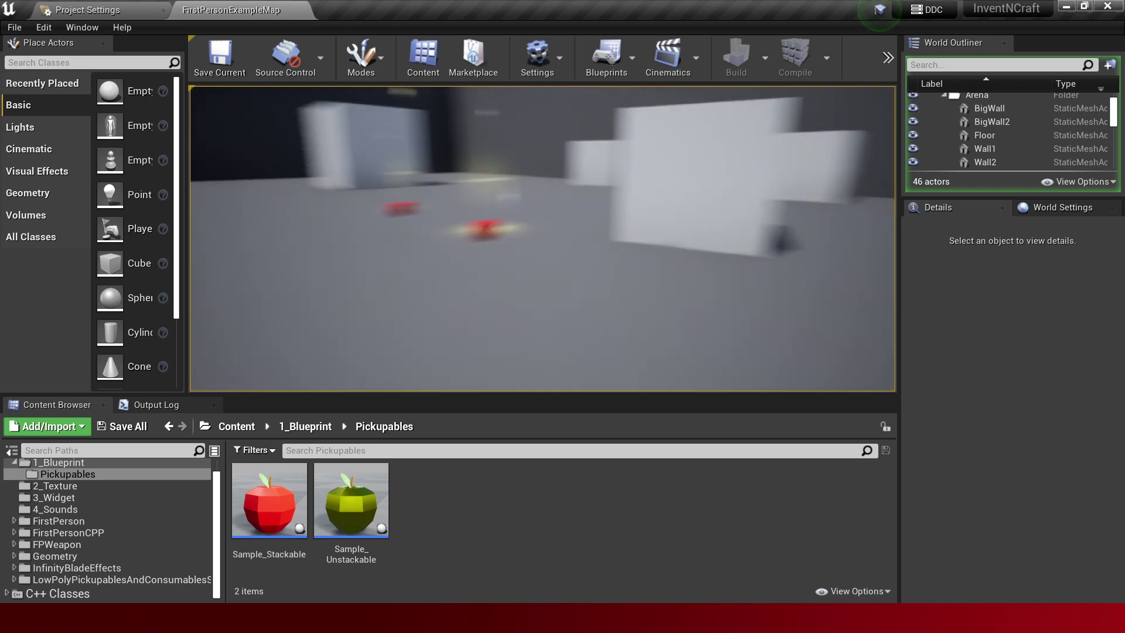
{"action": "key", "text": "w"}
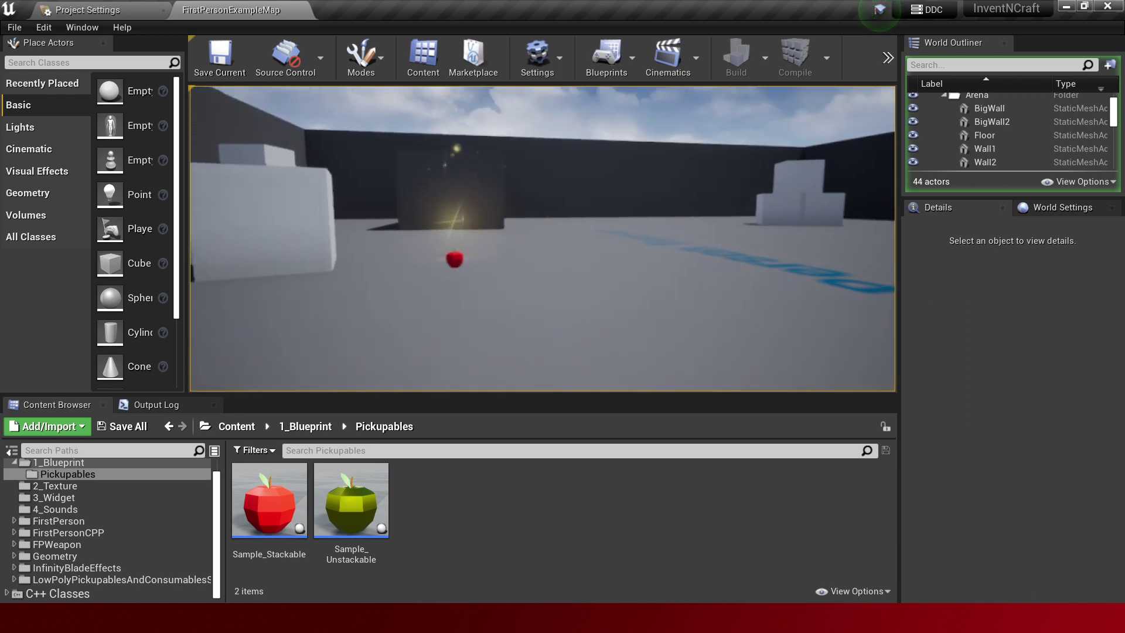
{"action": "key", "text": "s"}
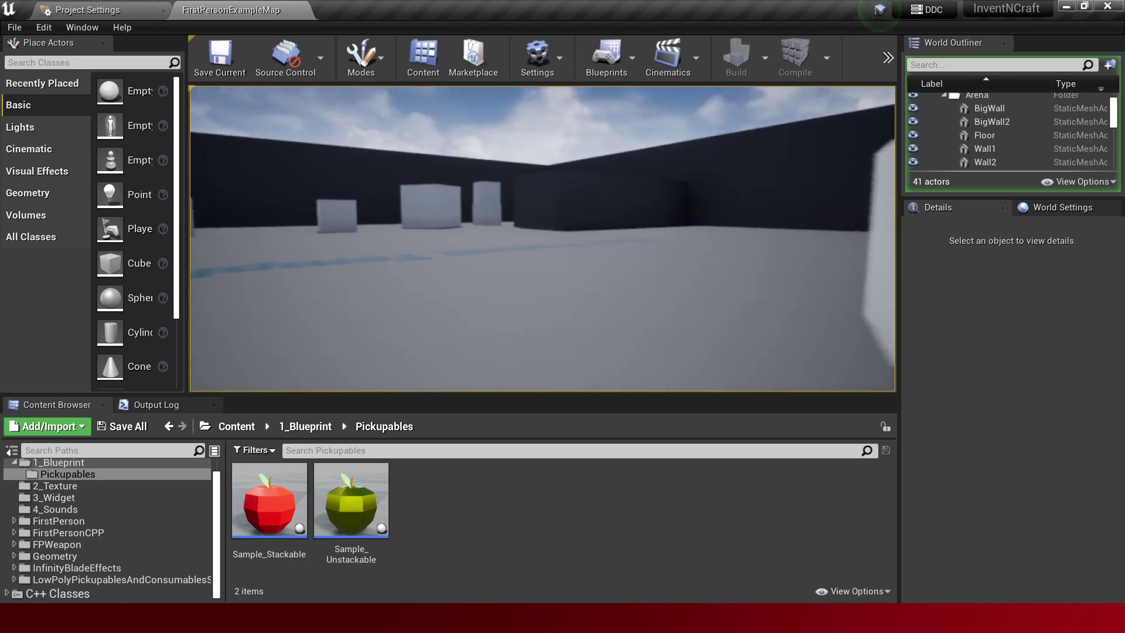
- Stop the play session and save the FirstPersonExampleMap level
{"action": "key", "text": "Escape"}
{"action": "left_click", "coordinate": [230, 73]}
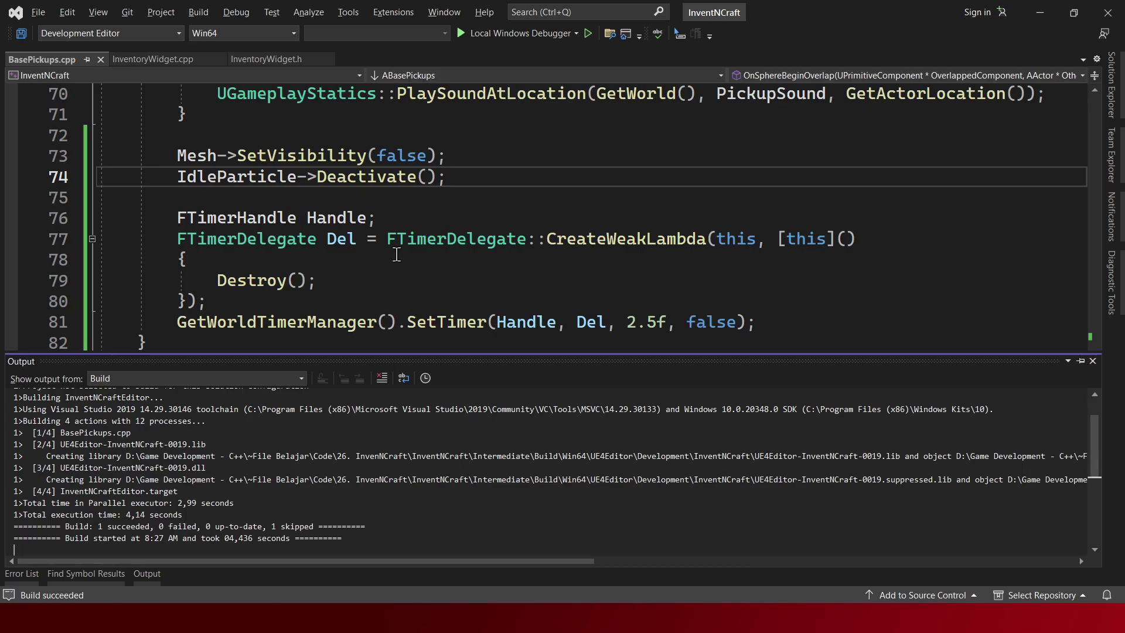
{"action": "left_click", "coordinate": [396, 246]}
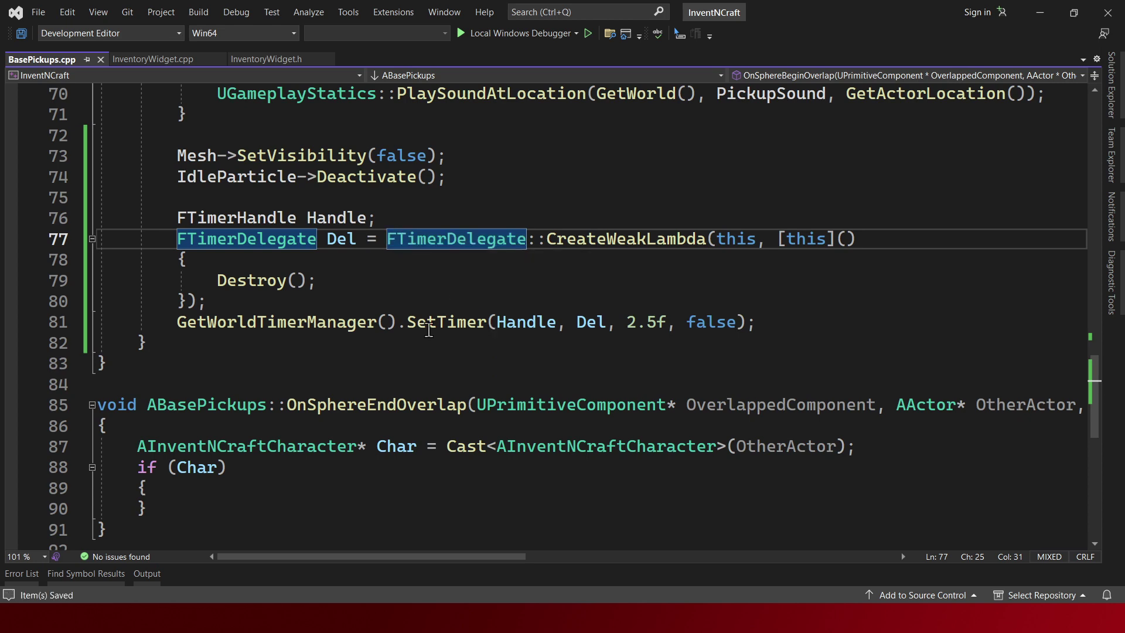
{"action": "left_click", "coordinate": [387, 321]}
{"action": "scroll", "coordinate": [391, 333], "scroll_direction": "up", "scroll_amount": 2}
{"action": "scroll", "coordinate": [391, 333], "scroll_direction": "up", "scroll_amount": 2}
{"action": "scroll", "coordinate": [389, 327], "scroll_direction": "up", "scroll_amount": 2}
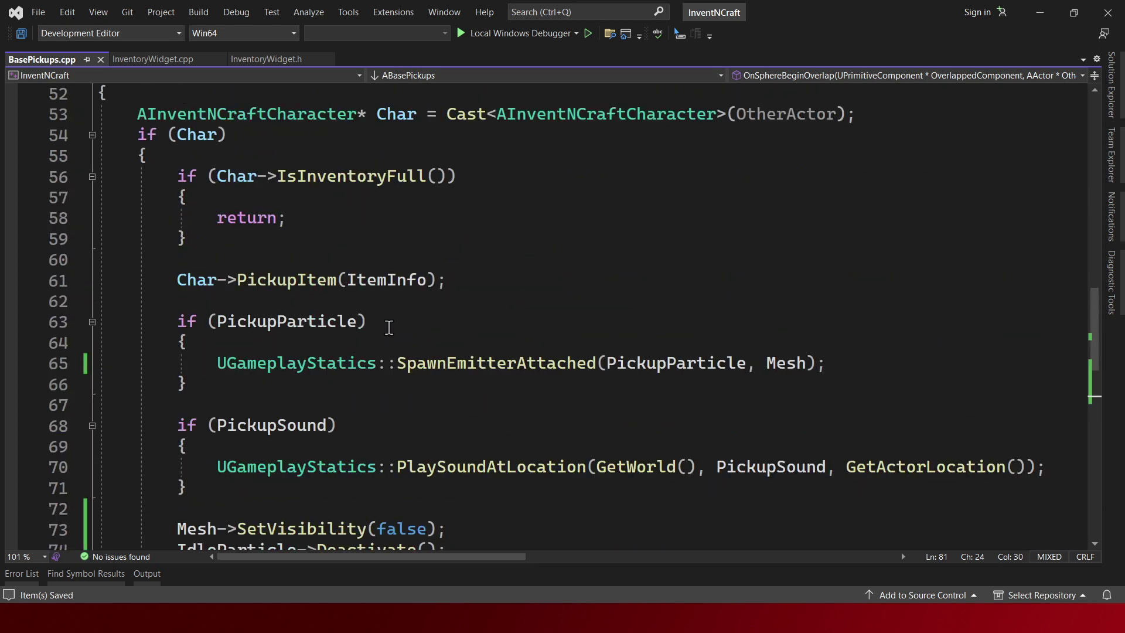
{"action": "scroll", "coordinate": [389, 320], "scroll_direction": "down", "scroll_amount": 1}
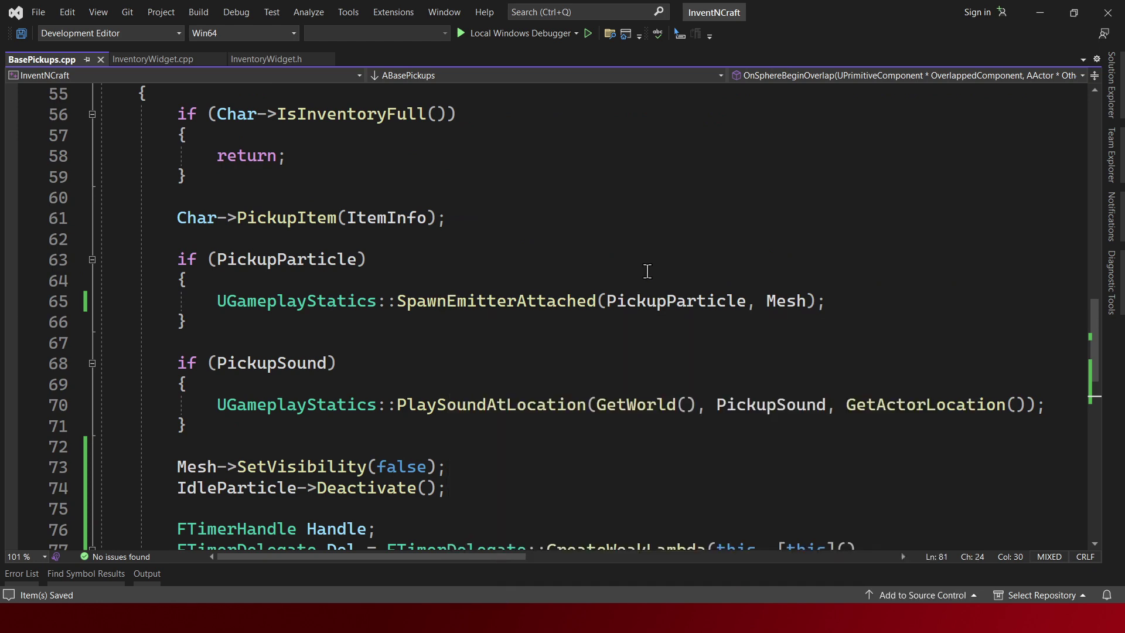
{"action": "scroll", "coordinate": [351, 369], "scroll_direction": "down", "scroll_amount": 2}
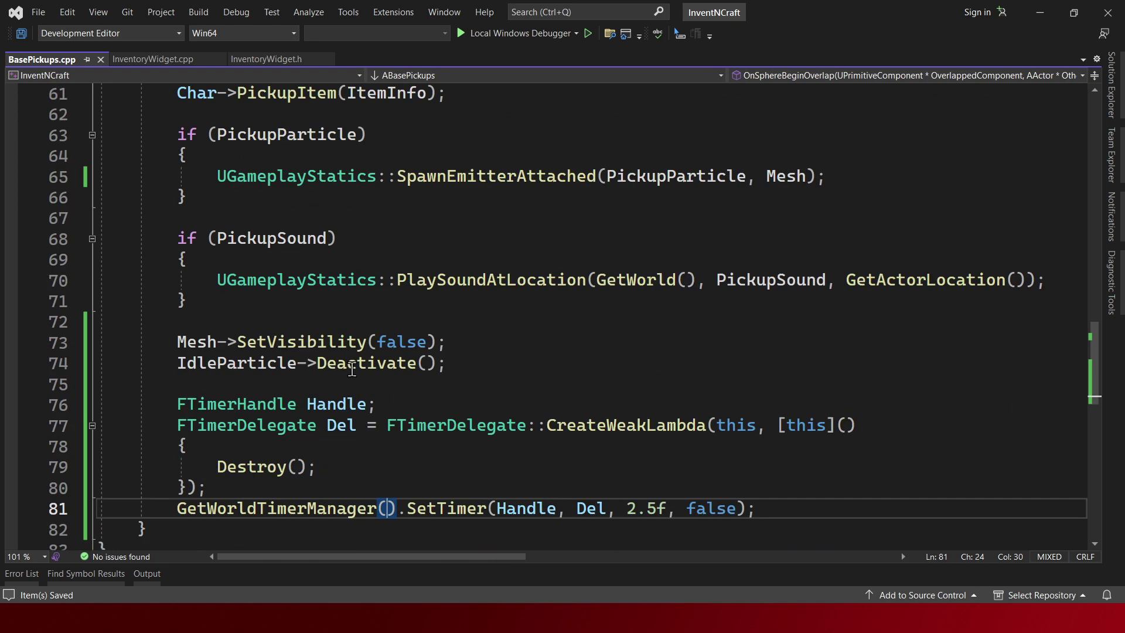
{"action": "scroll", "coordinate": [445, 435], "scroll_direction": "up", "scroll_amount": 2}
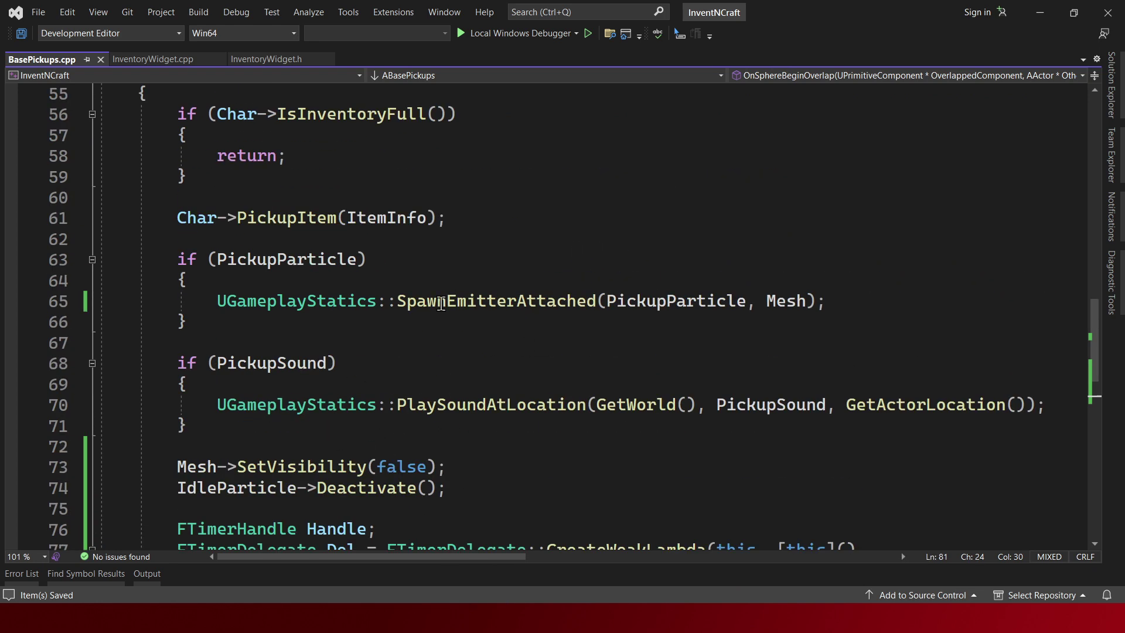
{"action": "left_click", "coordinate": [577, 263]}
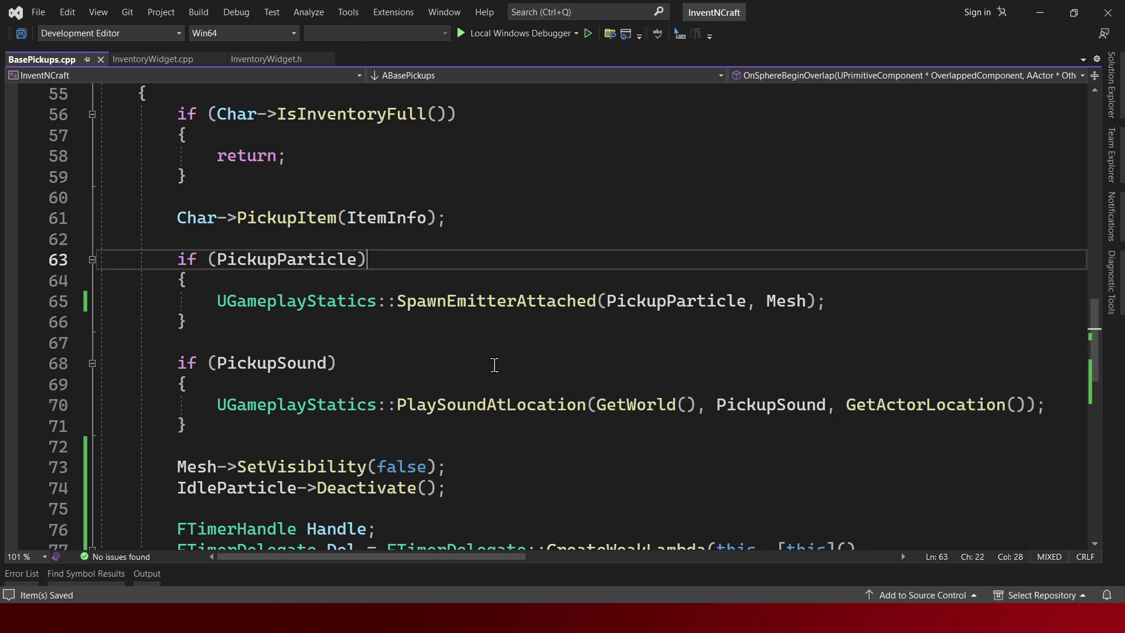
{"action": "mouse_move", "coordinate": [512, 311]}
{"action": "mouse_move", "coordinate": [787, 304]}
{"action": "mouse_move", "coordinate": [655, 309]}
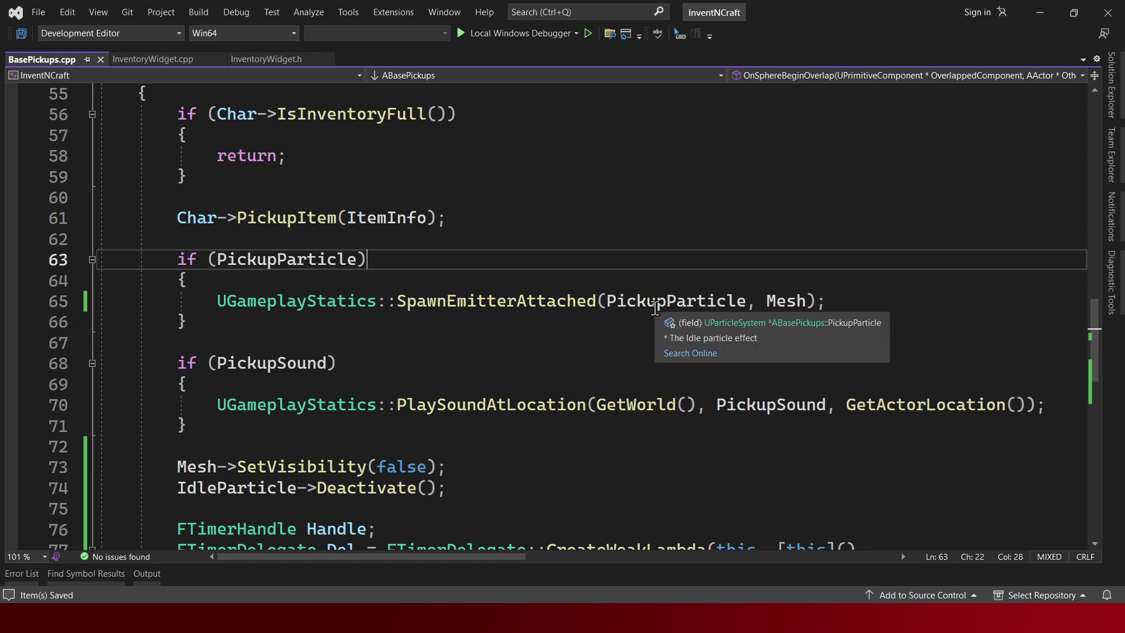
{"action": "scroll", "coordinate": [544, 362], "scroll_direction": "down", "scroll_amount": 2}
{"action": "scroll", "coordinate": [544, 351], "scroll_direction": "down", "scroll_amount": 1}
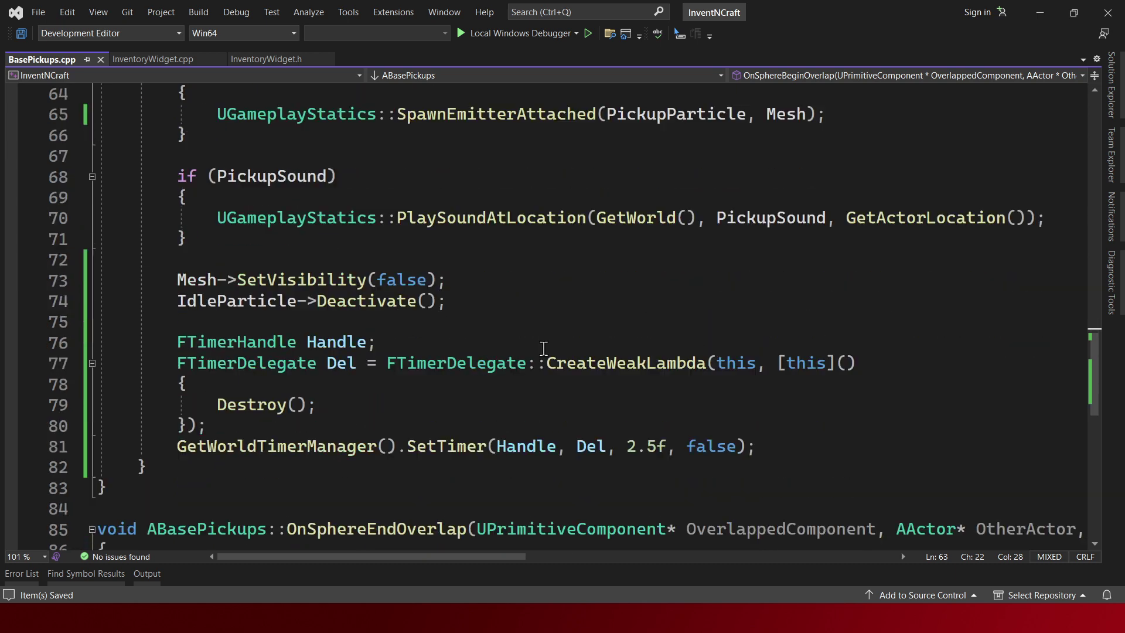
{"action": "left_click_drag", "start_coordinate": [397, 405], "coordinate": [204, 412]}
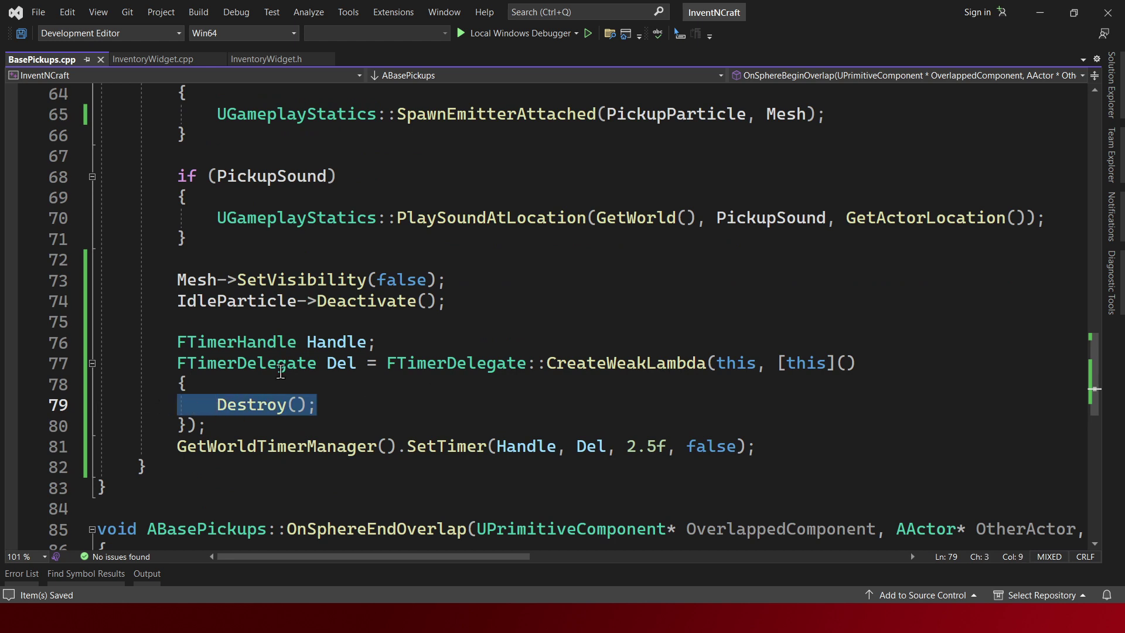
{"action": "left_click_drag", "start_coordinate": [627, 447], "coordinate": [685, 447]}
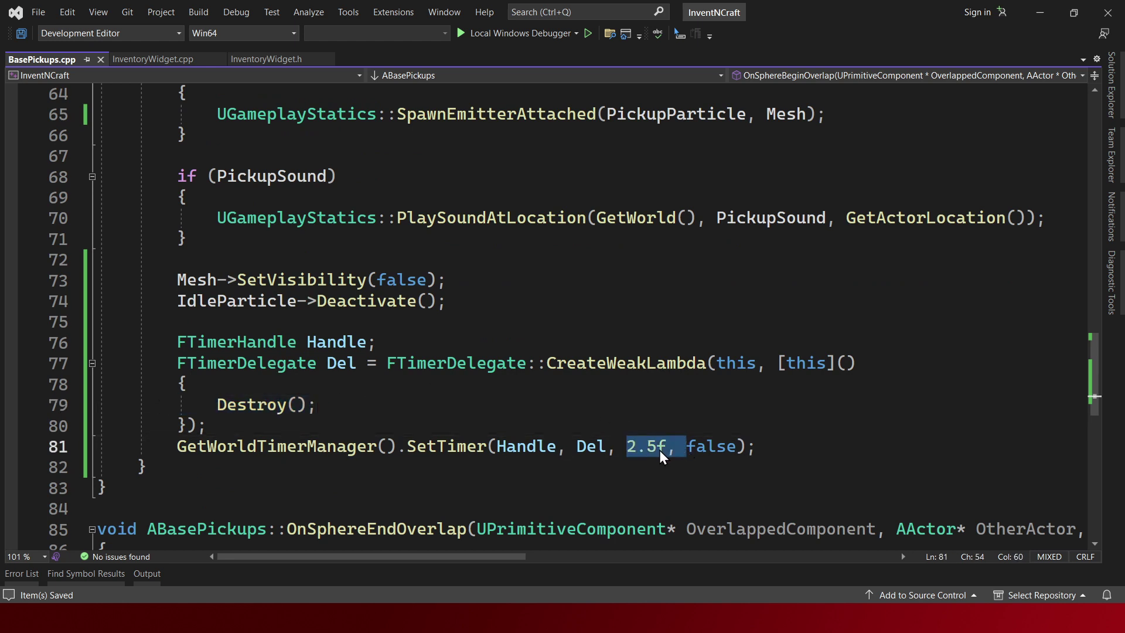
{"action": "left_click_drag", "start_coordinate": [506, 273], "coordinate": [178, 285]}
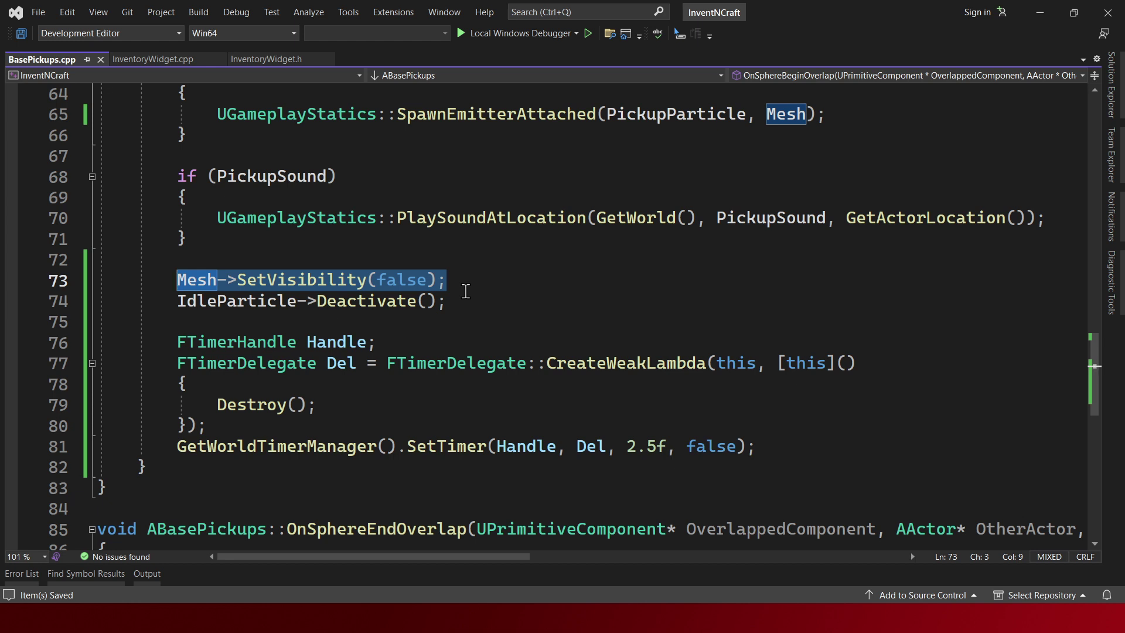
{"action": "mouse_move", "coordinate": [489, 306]}
{"action": "left_mouse_down"}
{"action": "mouse_move", "coordinate": [145, 313]}
{"action": "mouse_move", "coordinate": [154, 305]}
{"action": "left_mouse_up"}
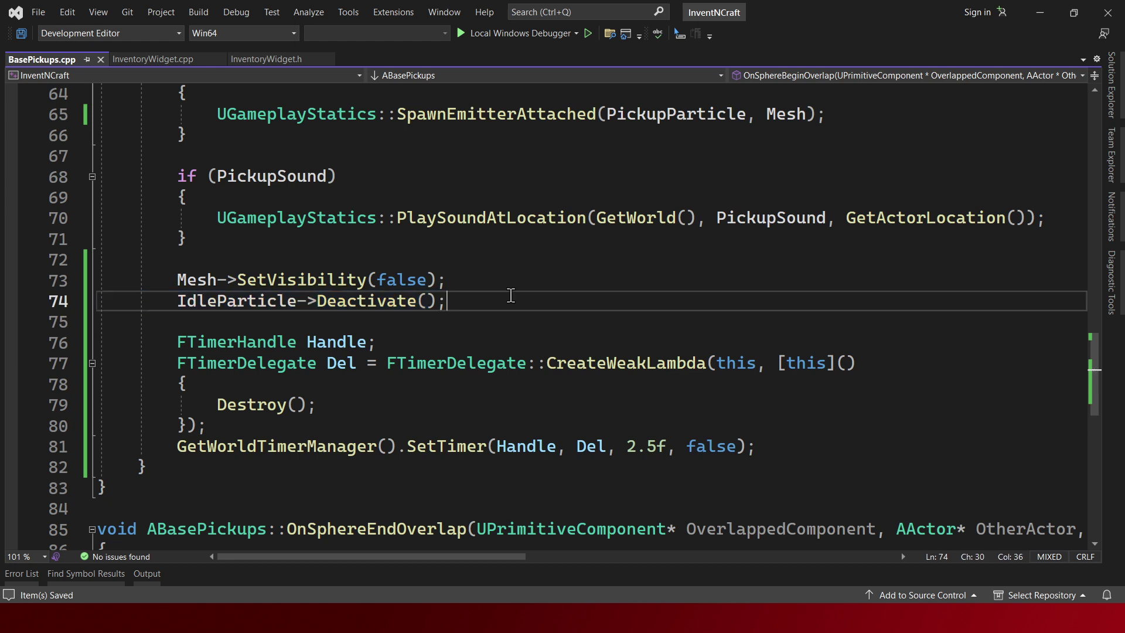
{"action": "left_click_drag", "start_coordinate": [505, 302], "coordinate": [180, 300]}
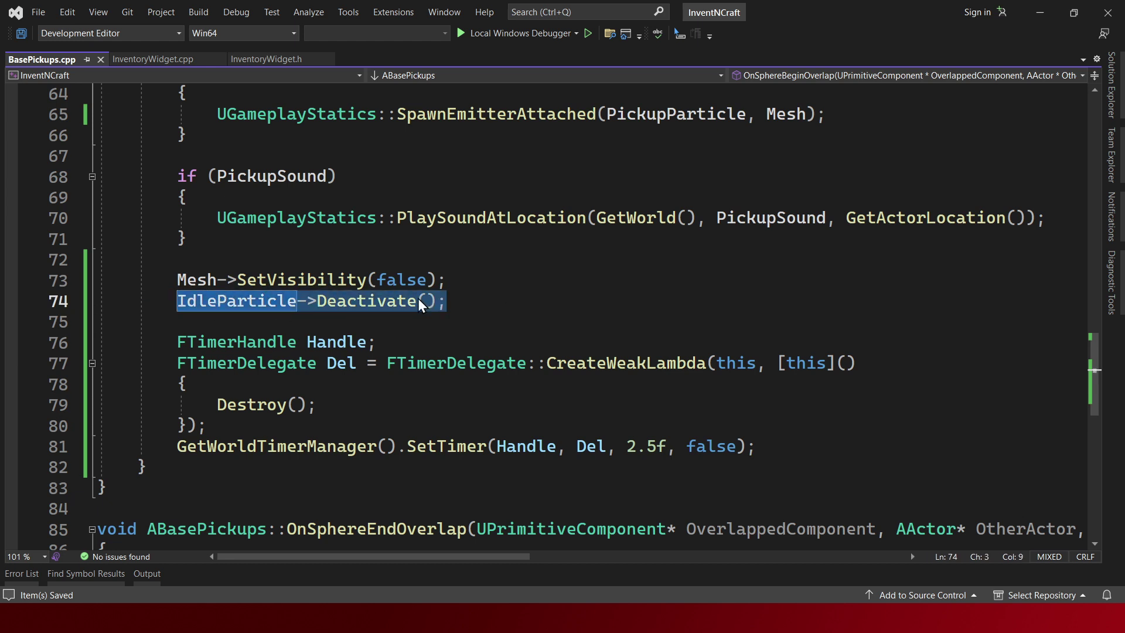
{"action": "left_click", "coordinate": [451, 299]}
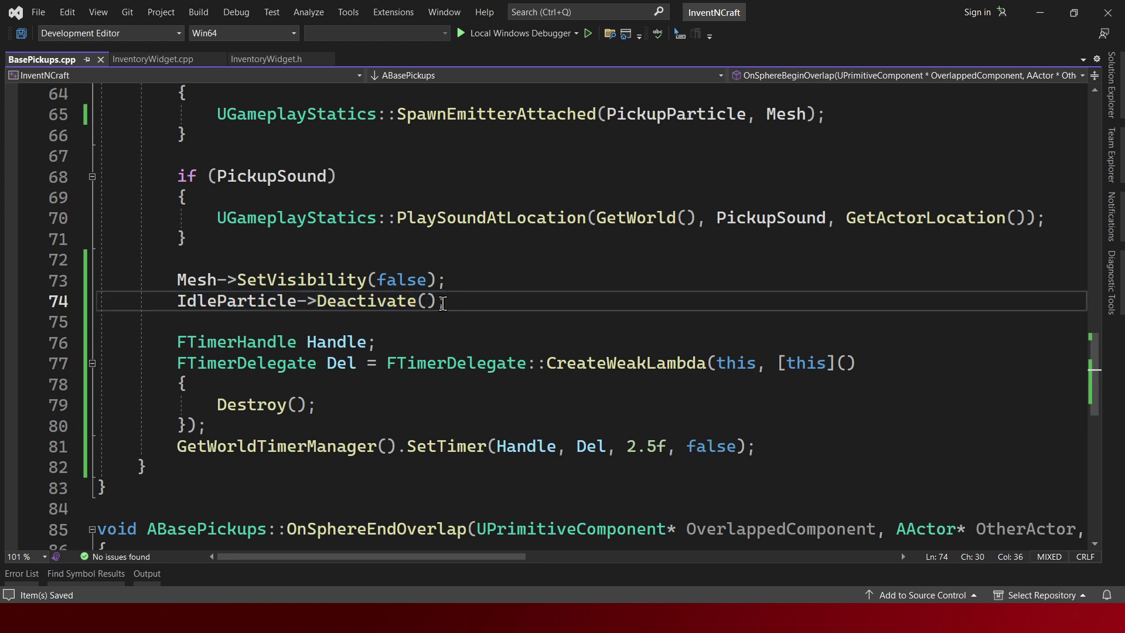
{"action": "left_click", "coordinate": [337, 406]}
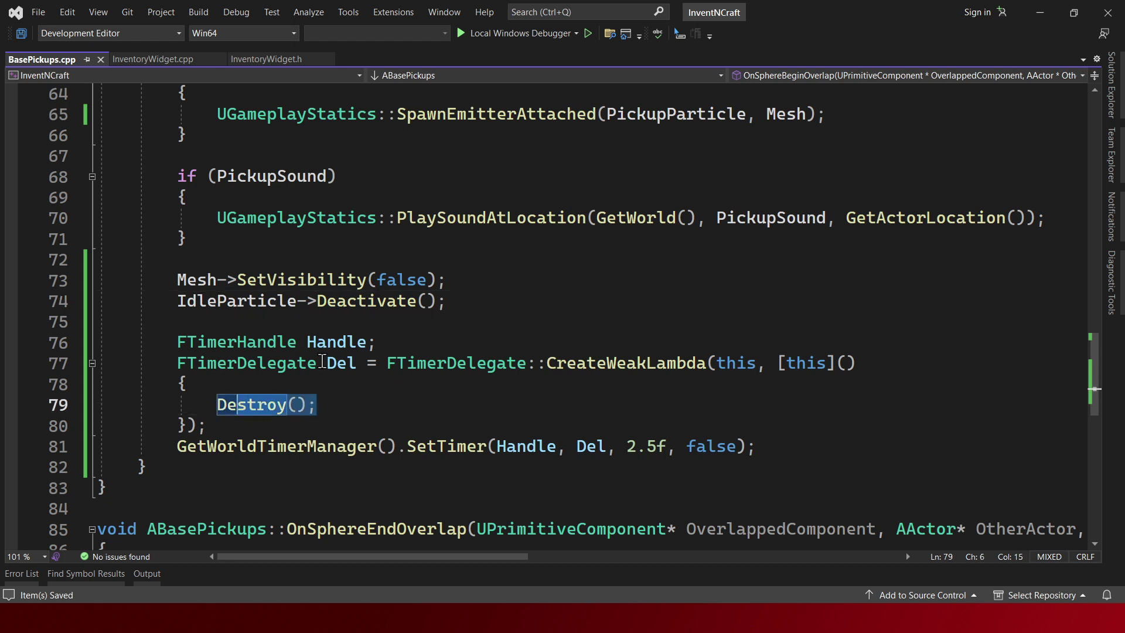
{"action": "left_click_drag", "start_coordinate": [376, 343], "coordinate": [141, 339]}
{"action": "left_click_drag", "start_coordinate": [375, 376], "coordinate": [301, 399]}
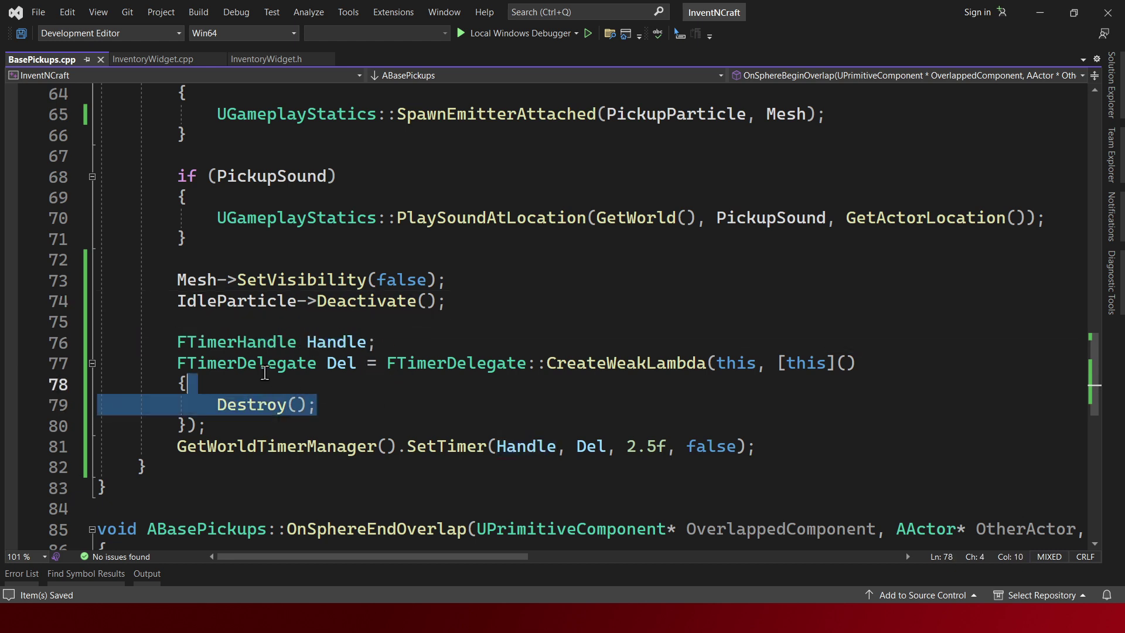
{"action": "left_click", "coordinate": [543, 402]}
{"action": "left_click_drag", "start_coordinate": [637, 448], "coordinate": [646, 448]}
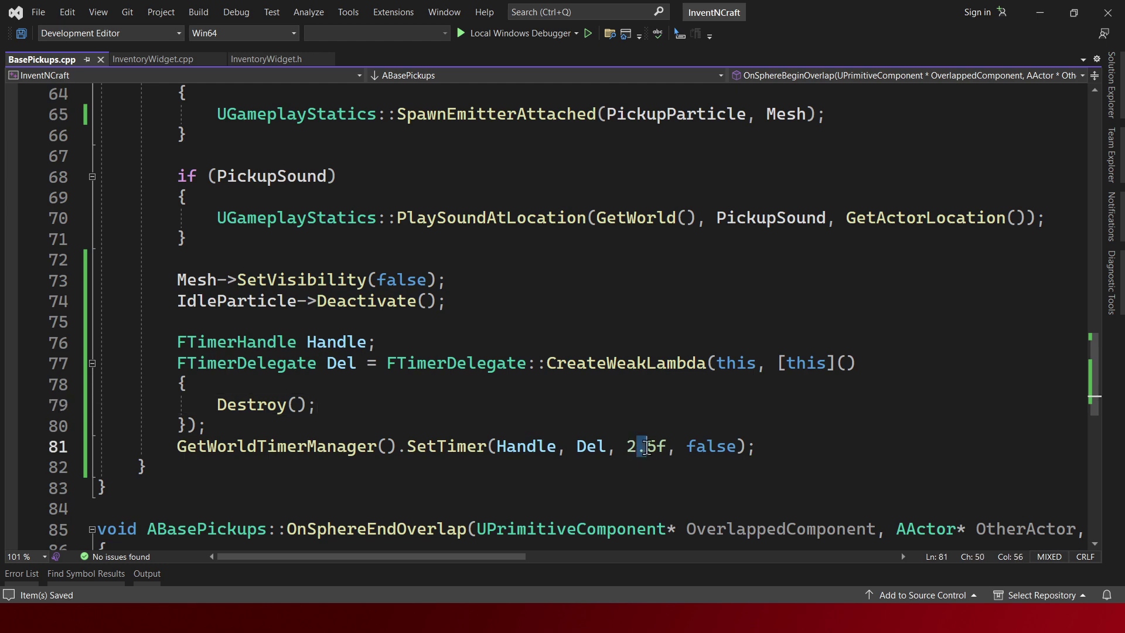
{"action": "left_click", "coordinate": [357, 404]}
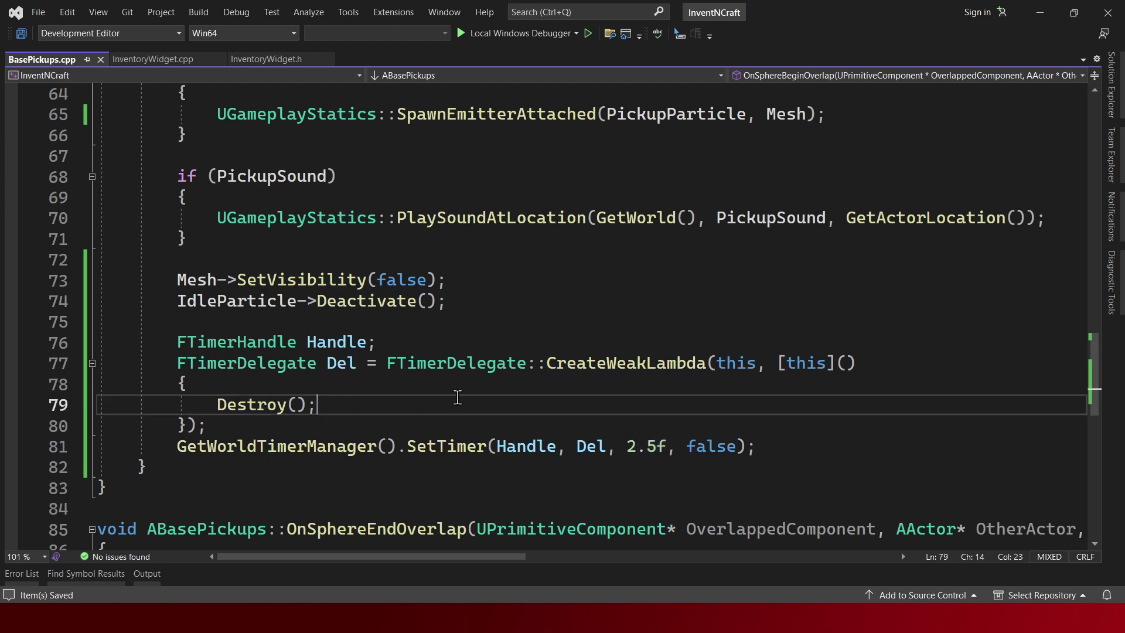
{"action": "scroll", "coordinate": [458, 398], "scroll_direction": "up", "scroll_amount": 3}
{"action": "scroll", "coordinate": [447, 394], "scroll_direction": "up", "scroll_amount": 2}
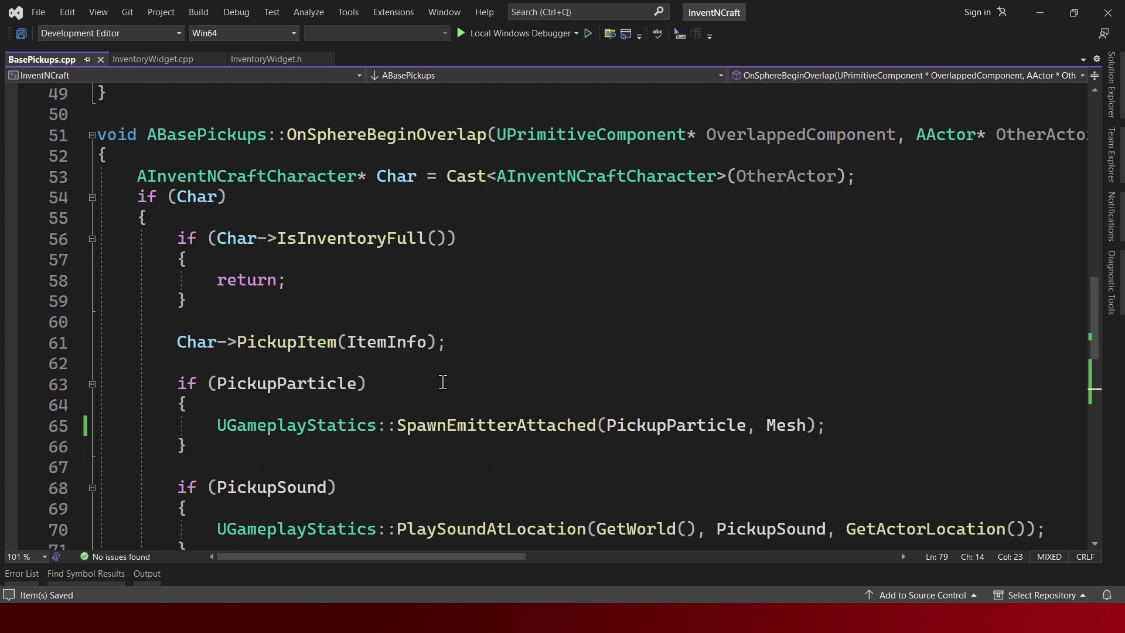
{"action": "scroll", "coordinate": [413, 261], "scroll_direction": "down", "scroll_amount": 3}
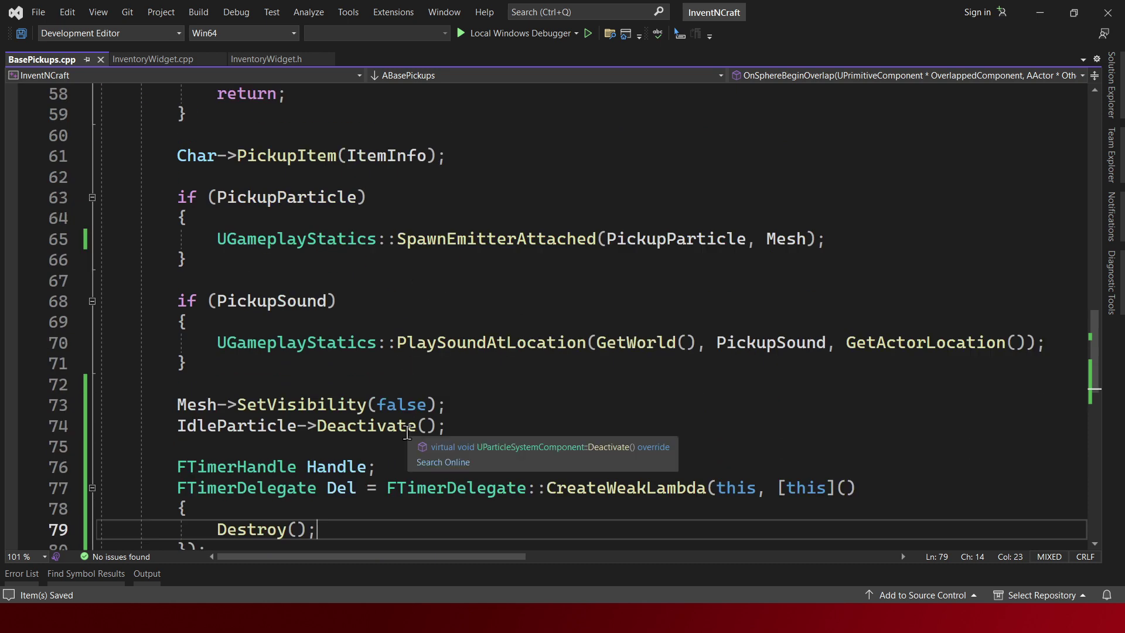
{"action": "scroll", "coordinate": [289, 433], "scroll_direction": "up", "scroll_amount": 2}
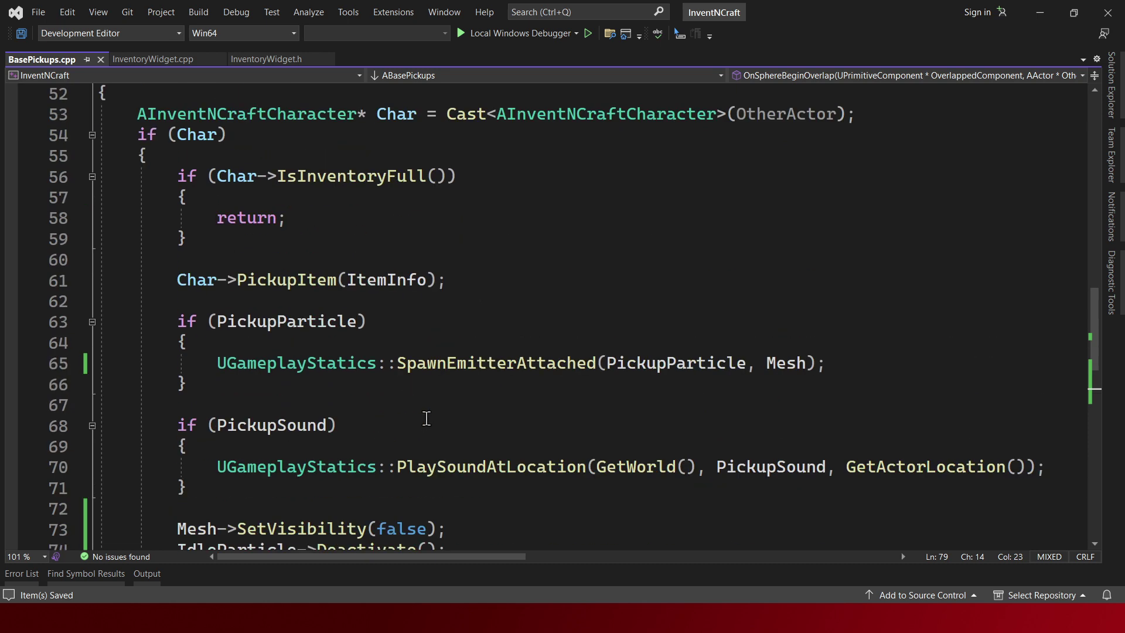
{"action": "scroll", "coordinate": [432, 367], "scroll_direction": "down", "scroll_amount": 3}
{"action": "scroll", "coordinate": [503, 266], "scroll_direction": "up", "scroll_amount": 4}
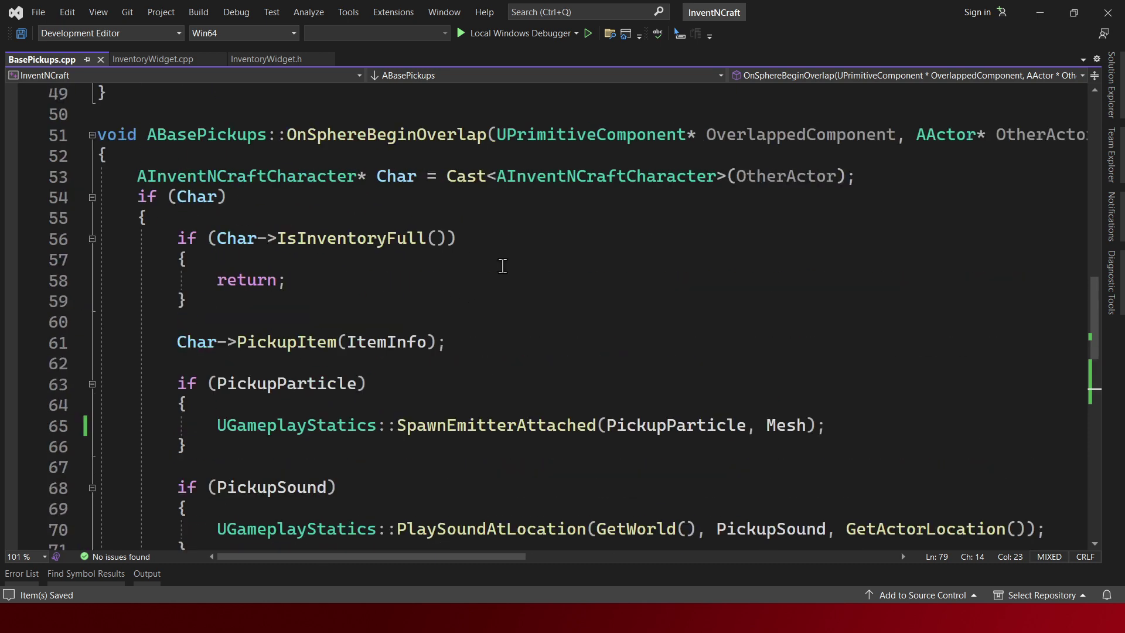
{"action": "scroll", "coordinate": [472, 300], "scroll_direction": "down", "scroll_amount": 5}
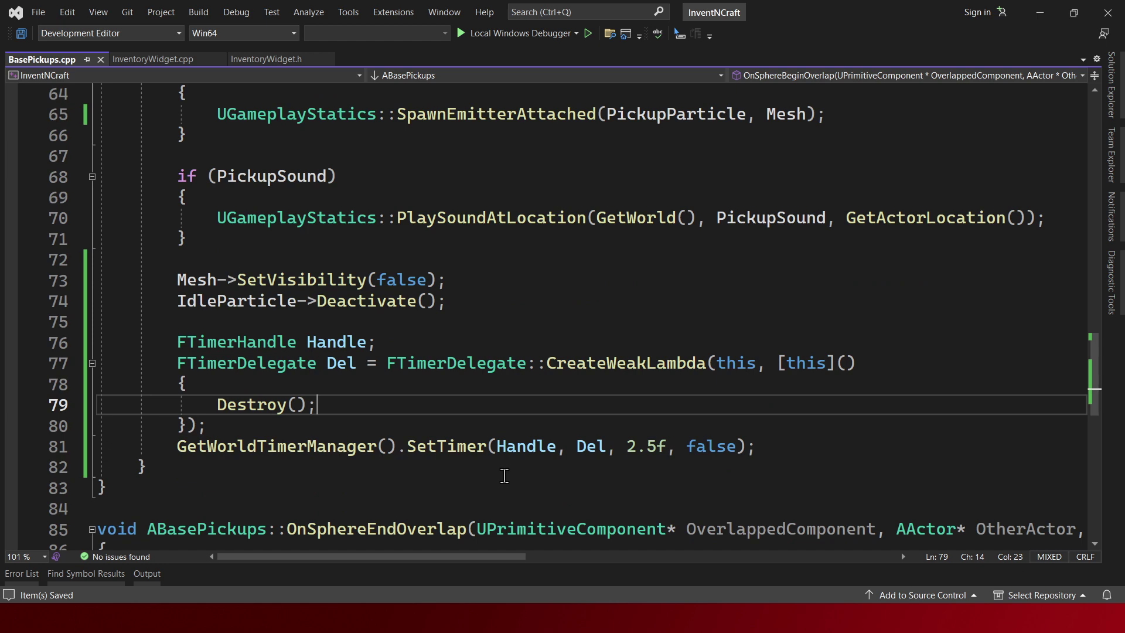
{"action": "scroll", "coordinate": [482, 429], "scroll_direction": "up", "scroll_amount": 1}
{"action": "mouse_move", "coordinate": [477, 430]}
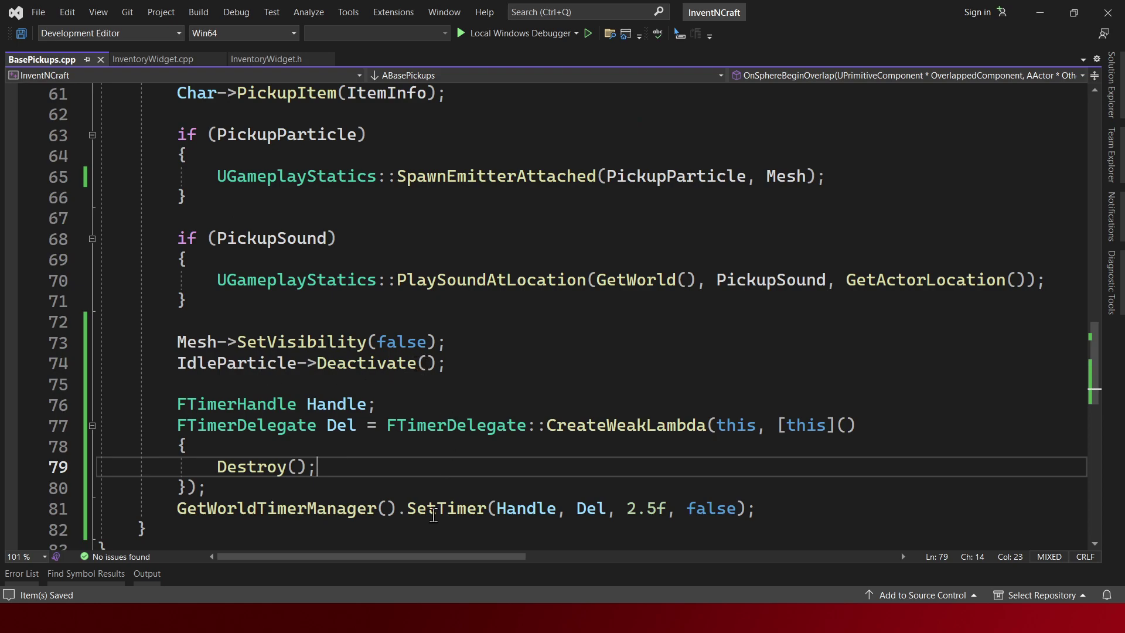
- Start a play session in Unreal and walk over the apples to collect them
{"action": "key", "text": "alt+Tab"}
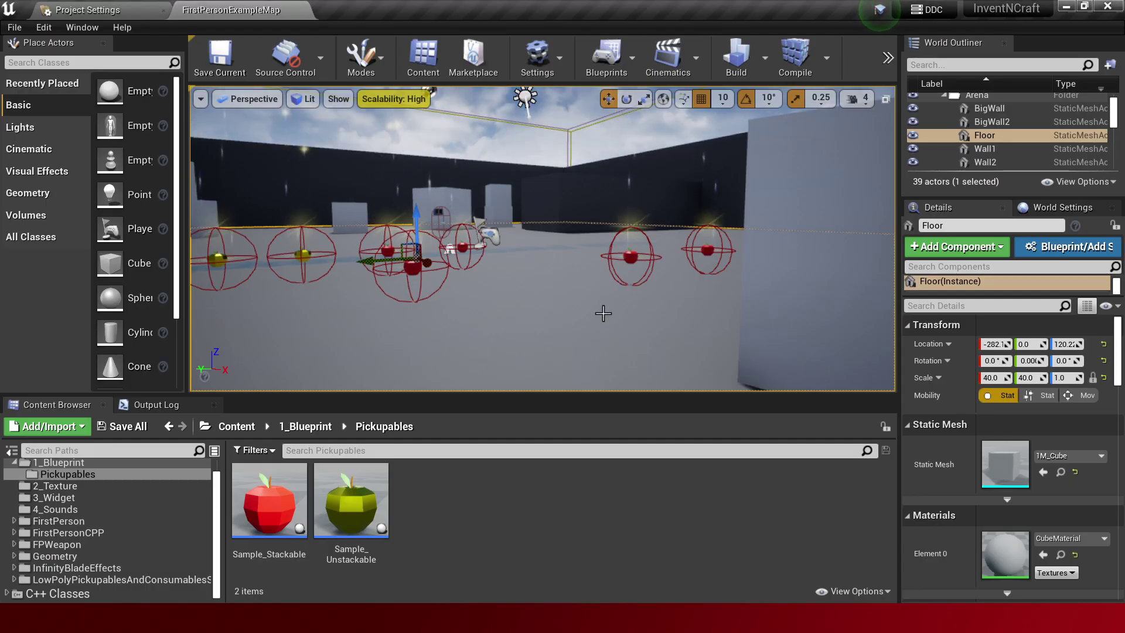
{"action": "key", "text": "alt+p"}
{"action": "left_click", "coordinate": [542, 238]}
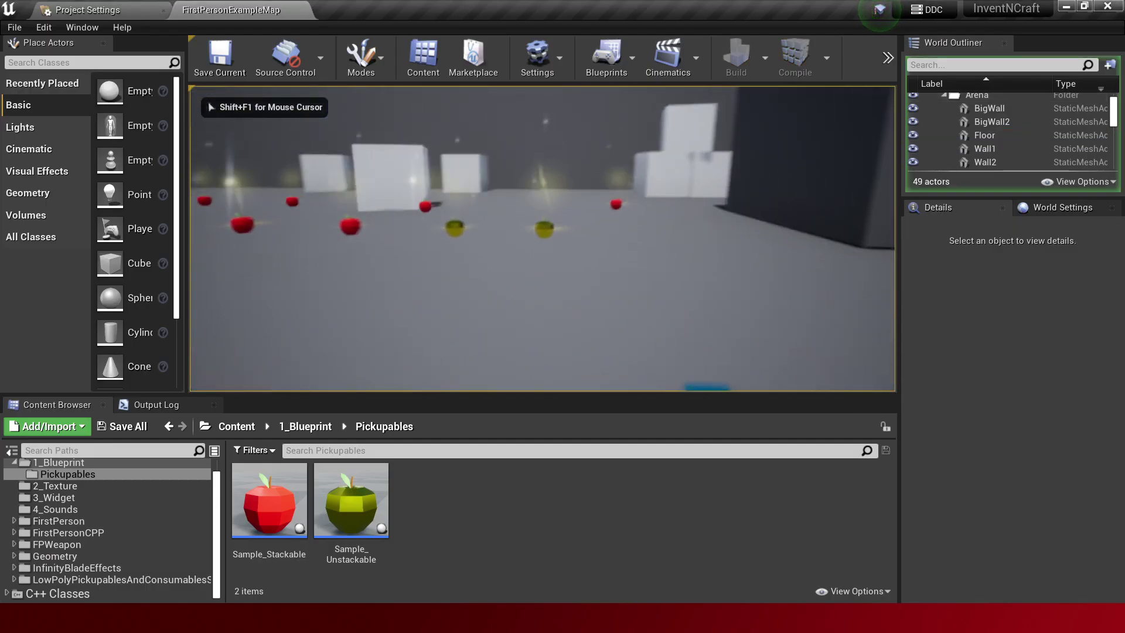
{"action": "key", "text": "w"}
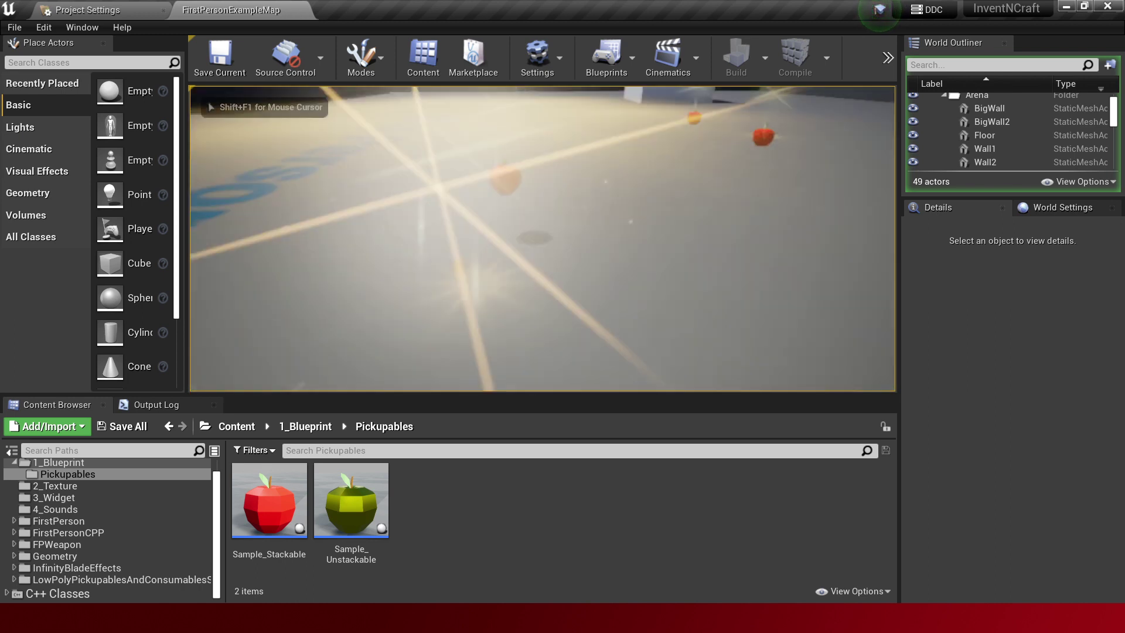
{"action": "key", "text": "w"}
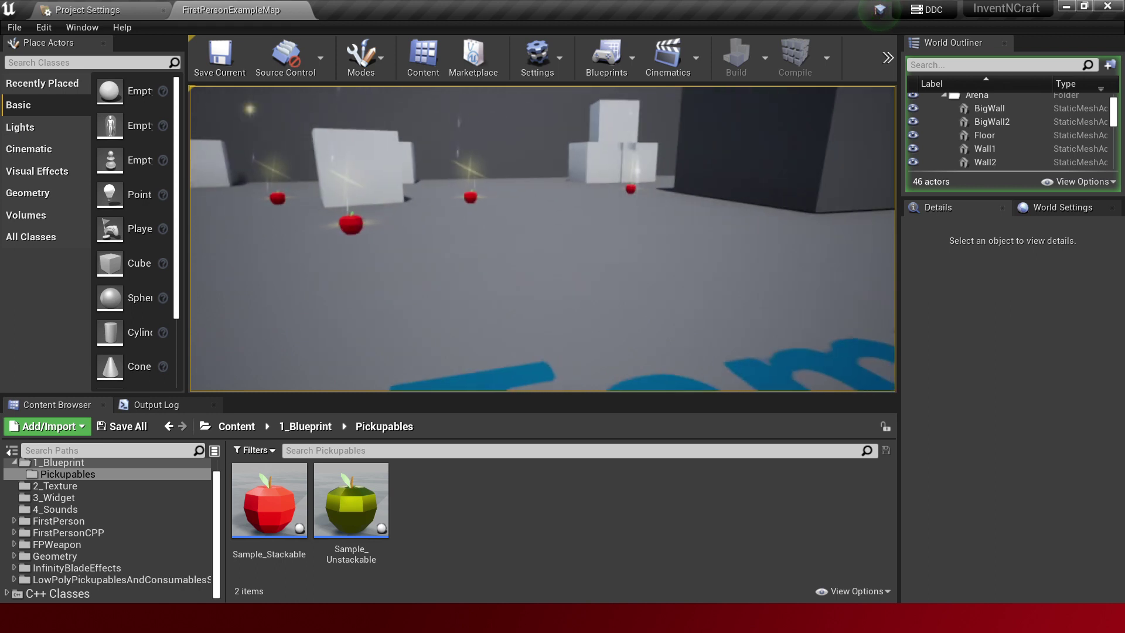
- Check the Golden Apple in the inventory, then stop playing
{"action": "key", "text": "i"}
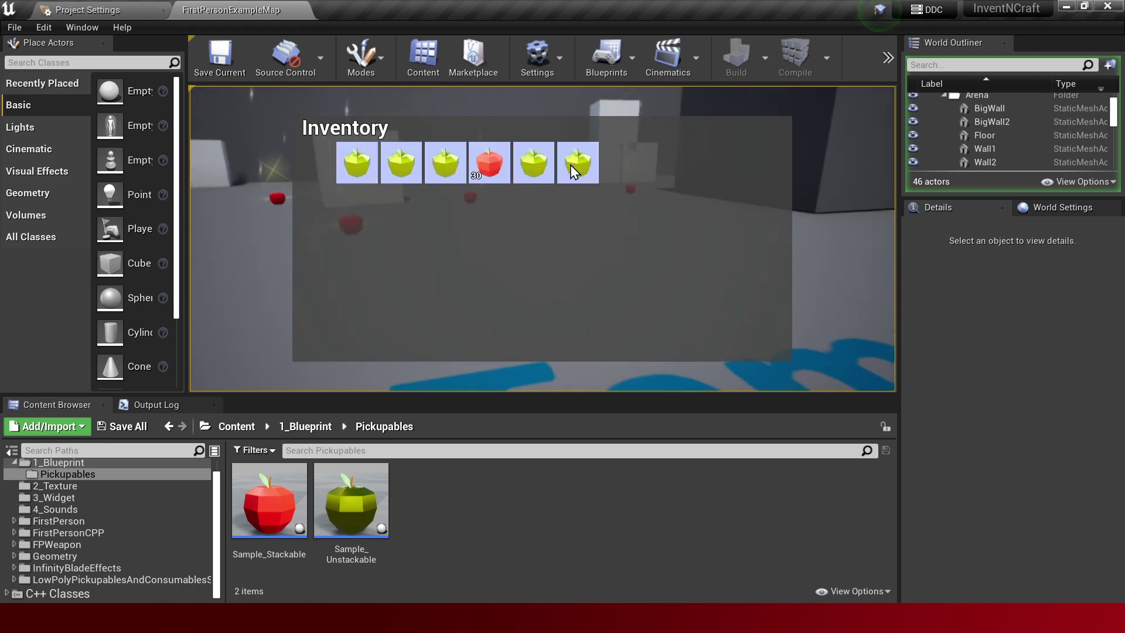
{"action": "left_click", "coordinate": [571, 166]}
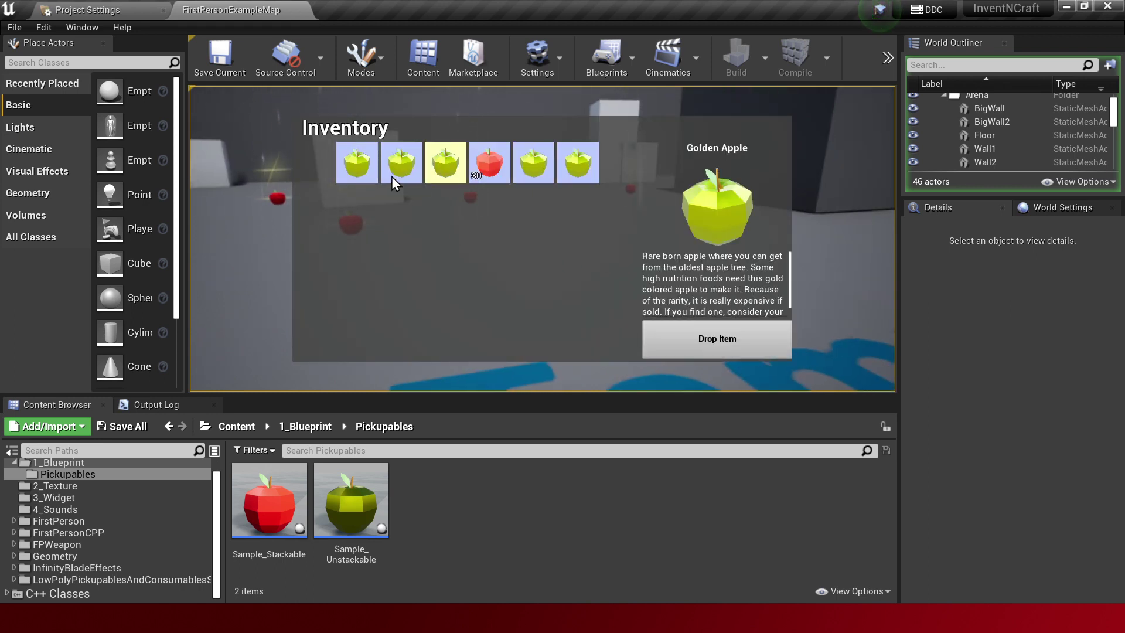
{"action": "key", "text": "Escape"}
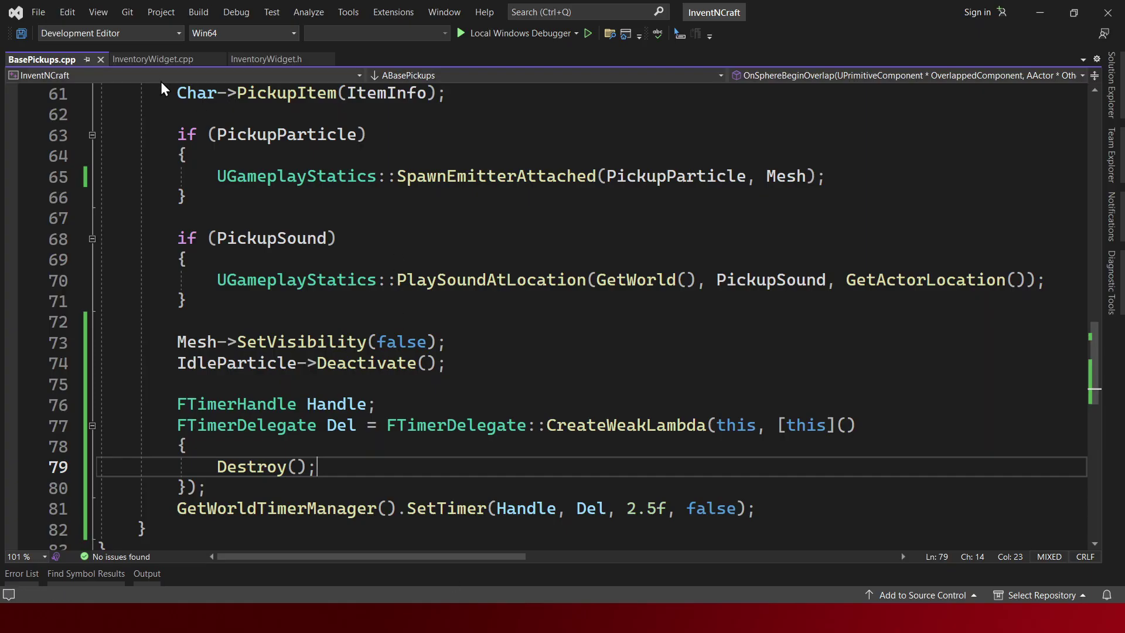
- Review the OnSphereBeginOverlap and OnSphereEndOverlap declarations in BasePickups.h
{"action": "key", "text": "ctrl+k"}
{"action": "key", "text": "ctrl+o"}
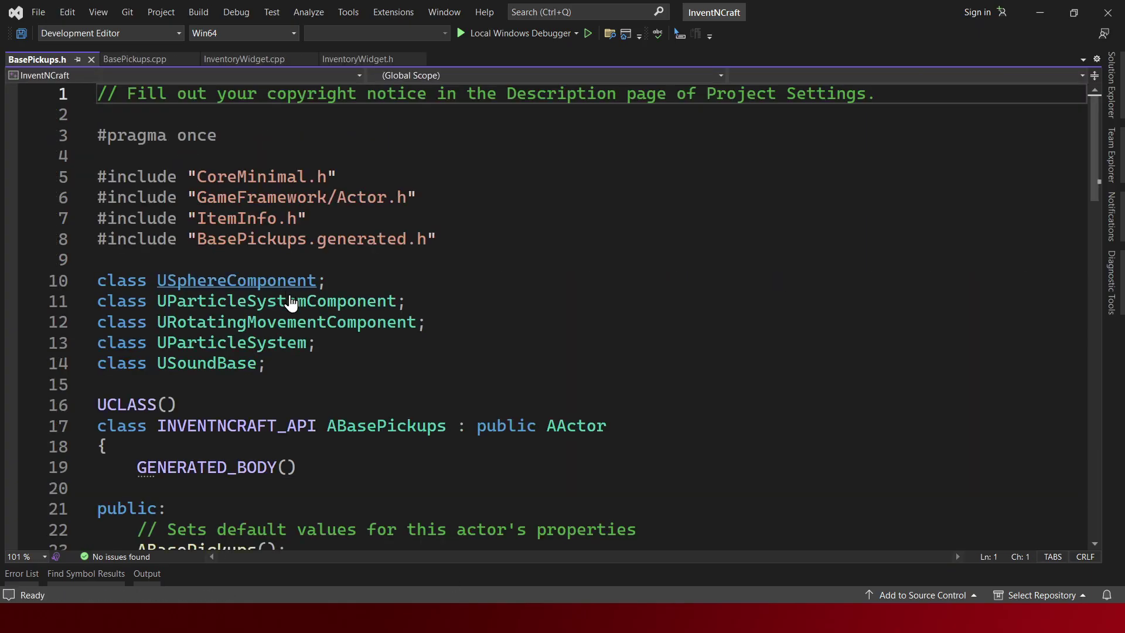
{"action": "scroll", "coordinate": [287, 299], "scroll_direction": "down", "scroll_amount": 10}
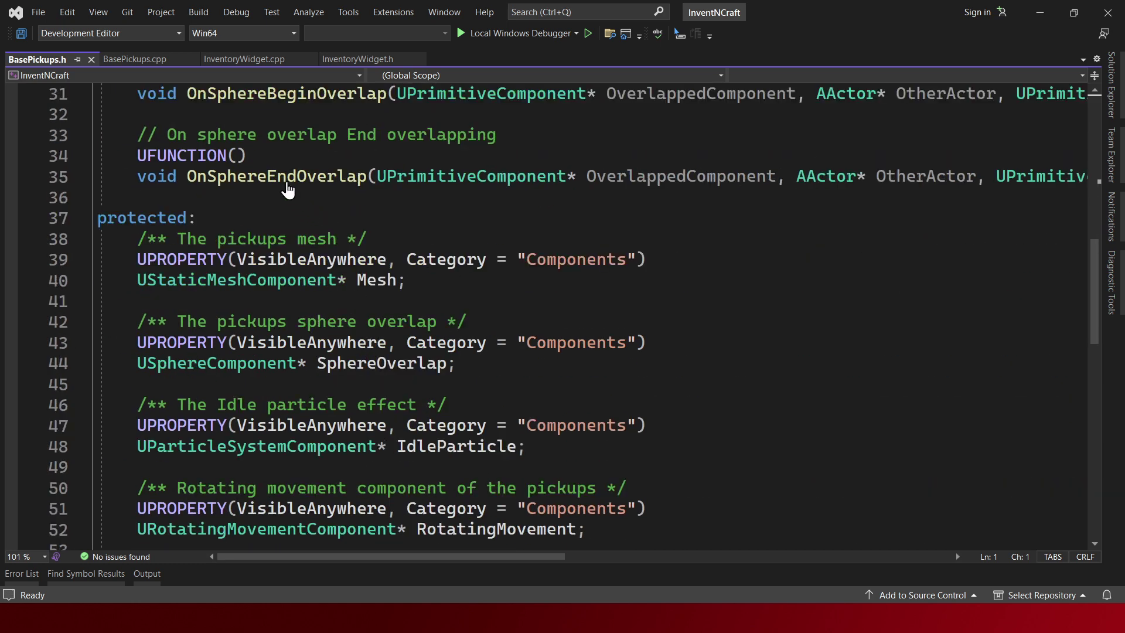
{"action": "left_click", "coordinate": [286, 177]}
{"action": "scroll", "coordinate": [331, 243], "scroll_direction": "up", "scroll_amount": 1}
{"action": "left_click", "coordinate": [387, 153]}
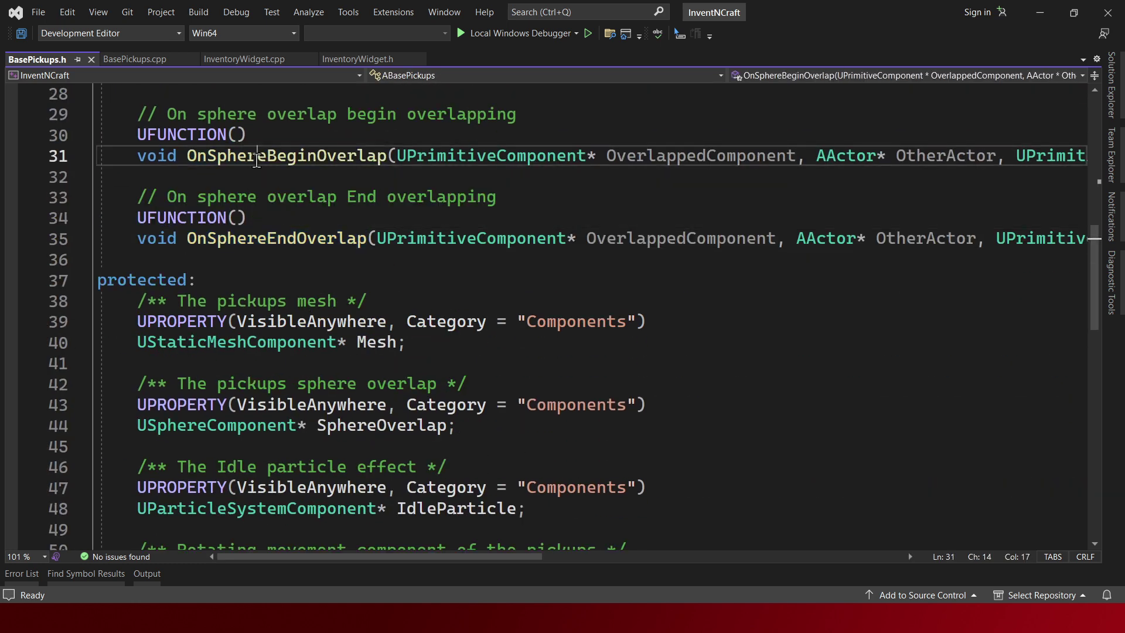
{"action": "scroll", "coordinate": [420, 279], "scroll_direction": "down", "scroll_amount": 4}
{"action": "scroll", "coordinate": [420, 278], "scroll_direction": "down", "scroll_amount": 1}
{"action": "scroll", "coordinate": [398, 208], "scroll_direction": "up", "scroll_amount": 2}
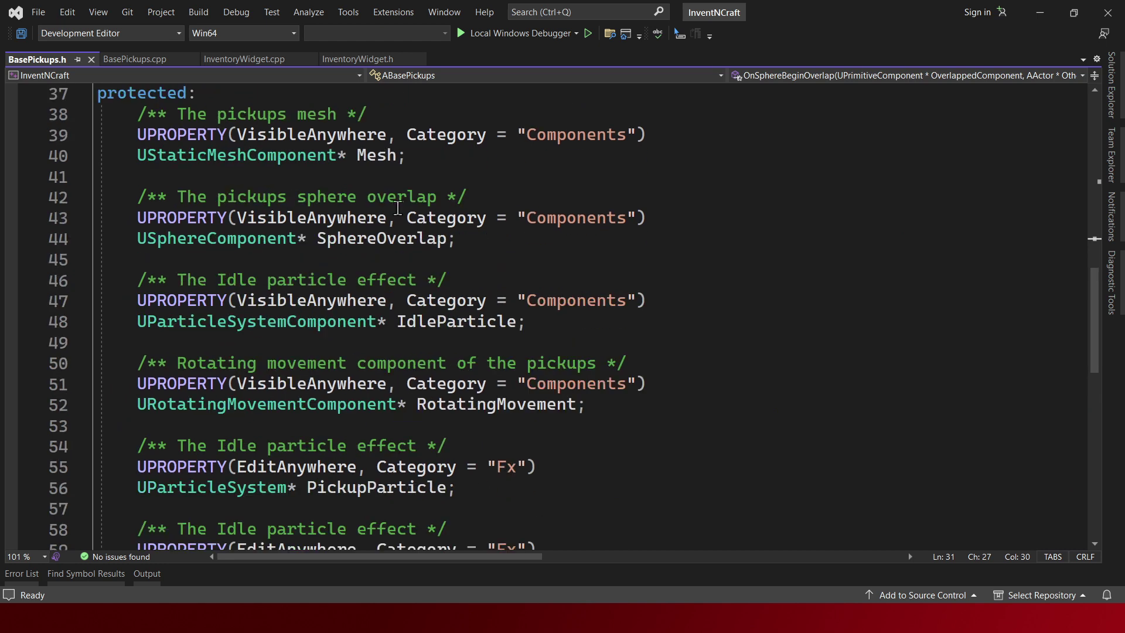
- Scroll BasePickups.cpp to the OnSphereBeginOverlap implementation
{"action": "left_click", "coordinate": [125, 59]}
{"action": "scroll", "coordinate": [287, 221], "scroll_direction": "up", "scroll_amount": 4}
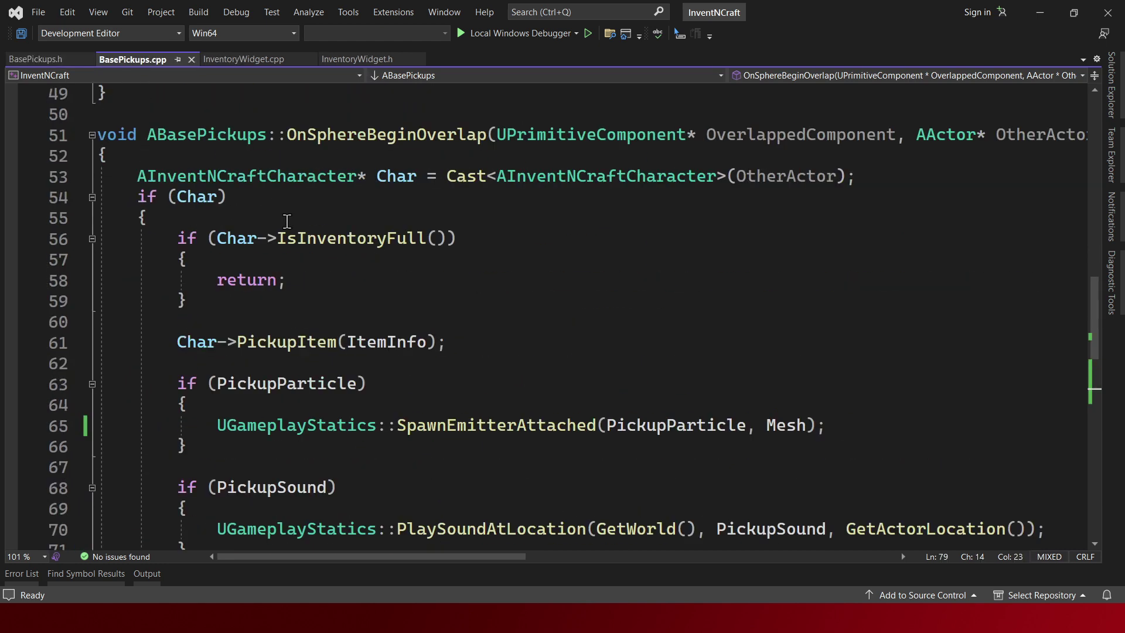
{"action": "scroll", "coordinate": [434, 245], "scroll_direction": "down", "scroll_amount": 2}
{"action": "scroll", "coordinate": [434, 245], "scroll_direction": "down", "scroll_amount": 2}
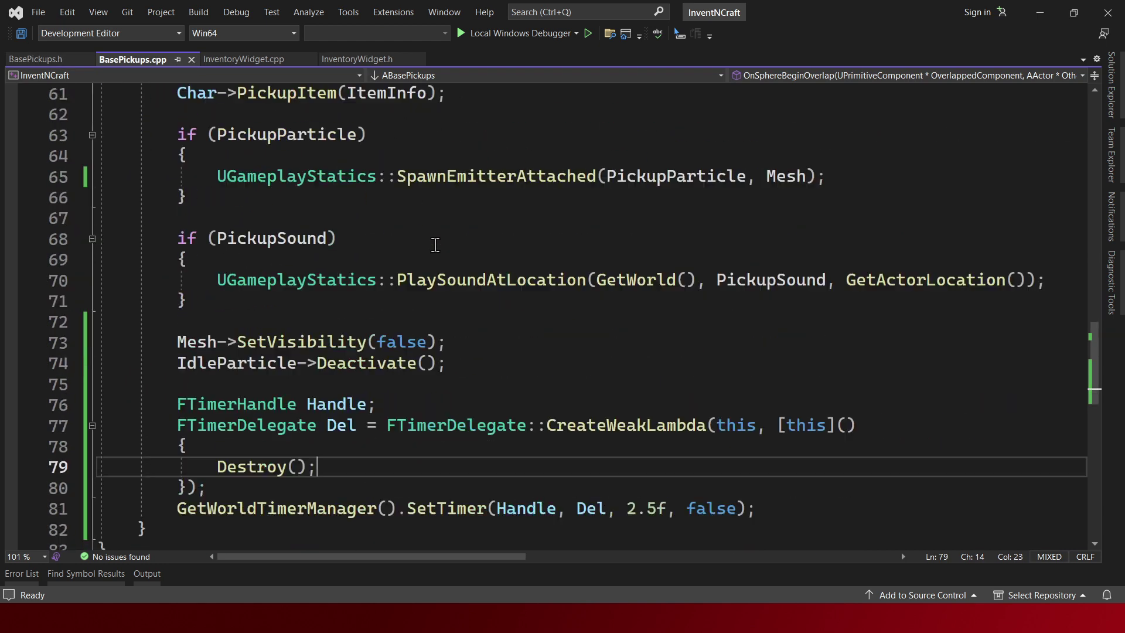
{"action": "scroll", "coordinate": [419, 268], "scroll_direction": "down", "scroll_amount": 1}
{"action": "scroll", "coordinate": [485, 273], "scroll_direction": "up", "scroll_amount": 1}
{"action": "scroll", "coordinate": [459, 362], "scroll_direction": "down", "scroll_amount": 1}
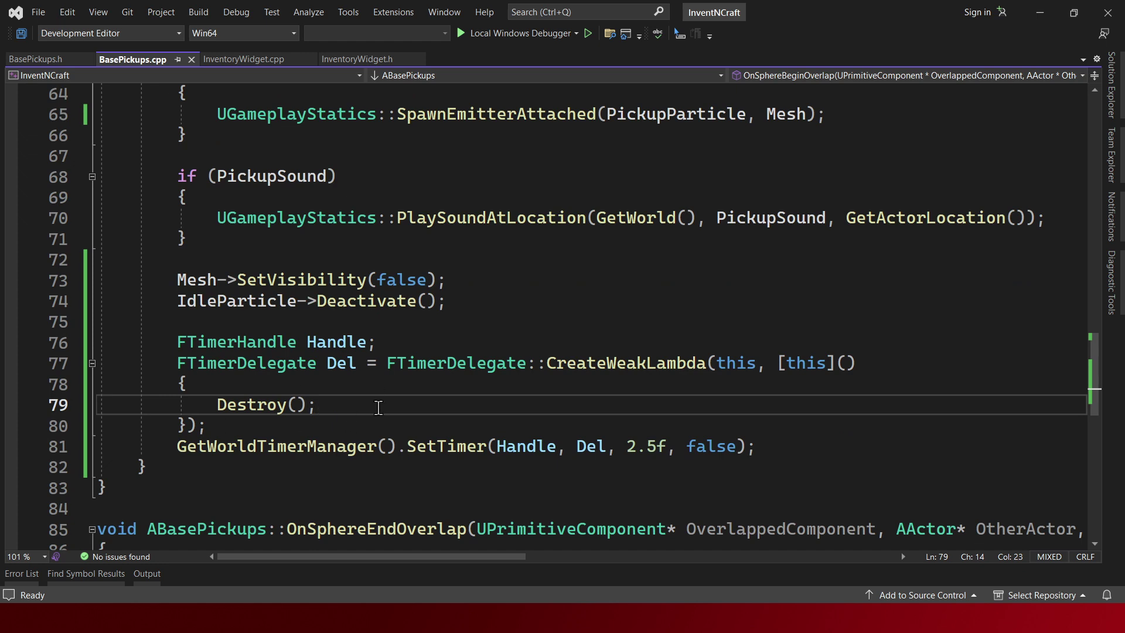
{"action": "scroll", "coordinate": [529, 336], "scroll_direction": "up", "scroll_amount": 5}
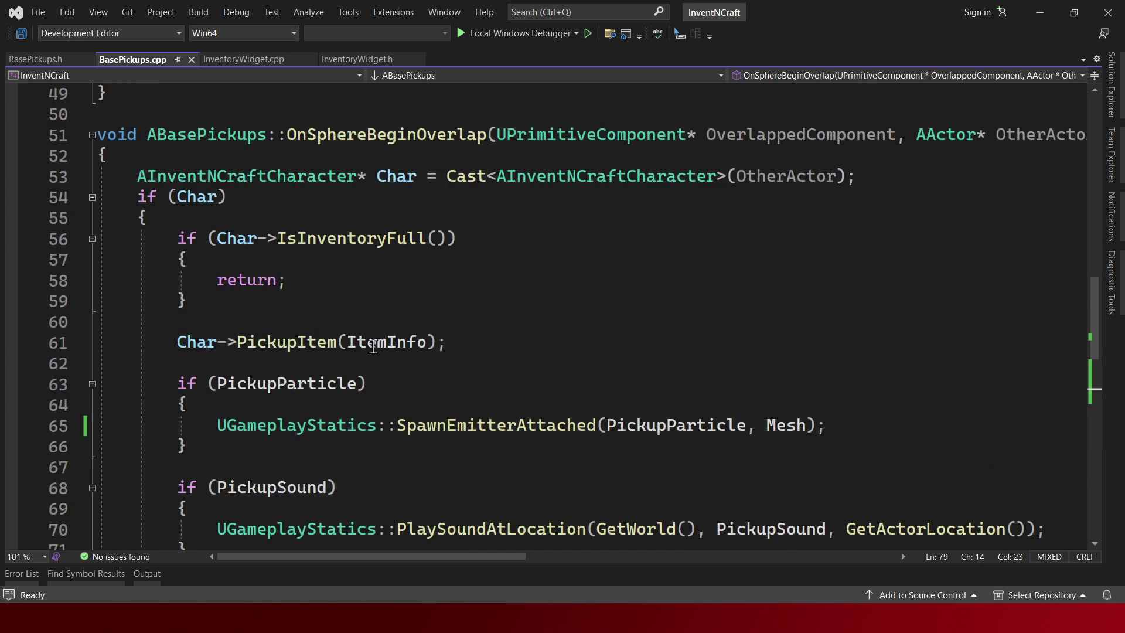
{"action": "scroll", "coordinate": [373, 346], "scroll_direction": "down", "scroll_amount": 2}
- Add SphereOverlap->SetCollisionEnabled(ECollisionEnabled::NoCollision); after Char->PickupItem(ItemInfo)
{"action": "left_click", "coordinate": [479, 220]}
{"action": "key", "text": "Return"}
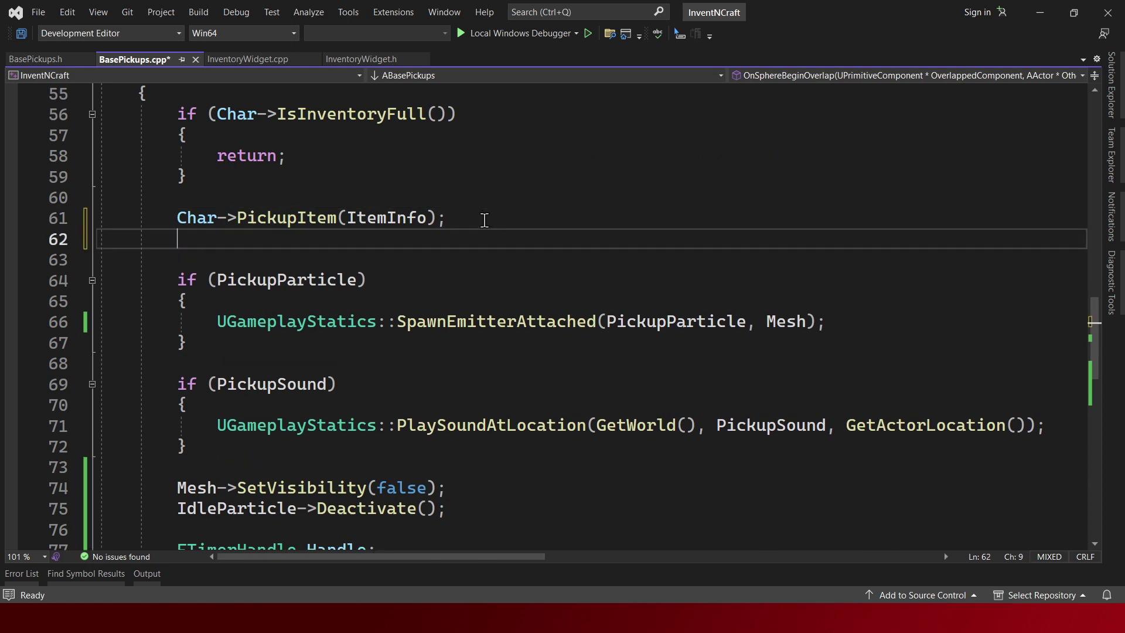
{"action": "type", "text": "SphereOverl"}
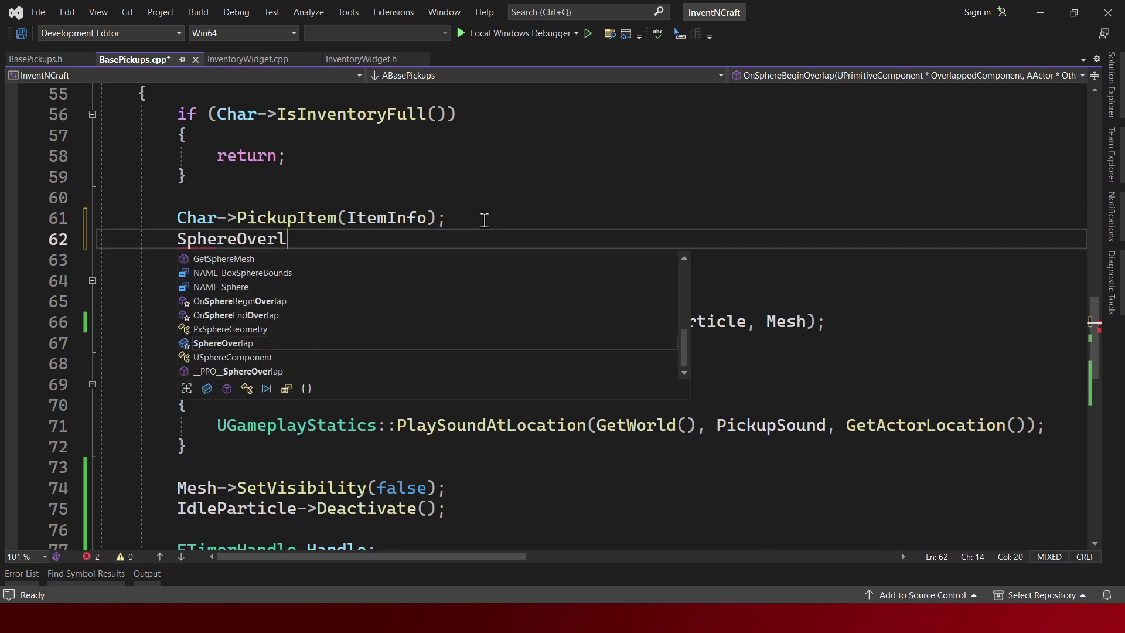
{"action": "key", "text": "Tab"}
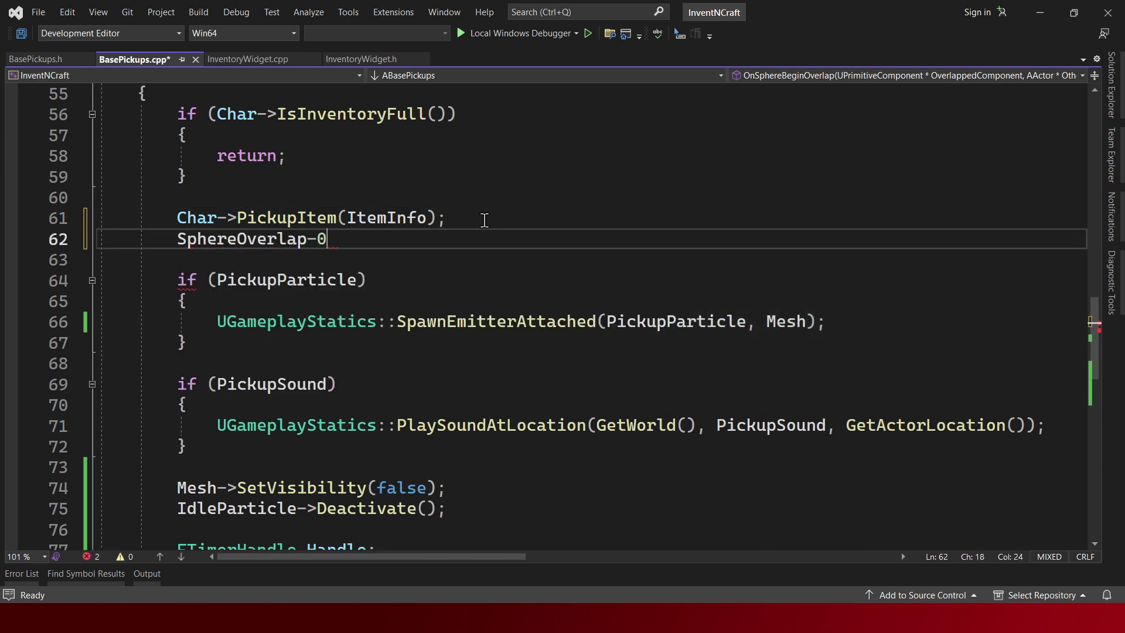
{"action": "type", "text": "SetCollis"}
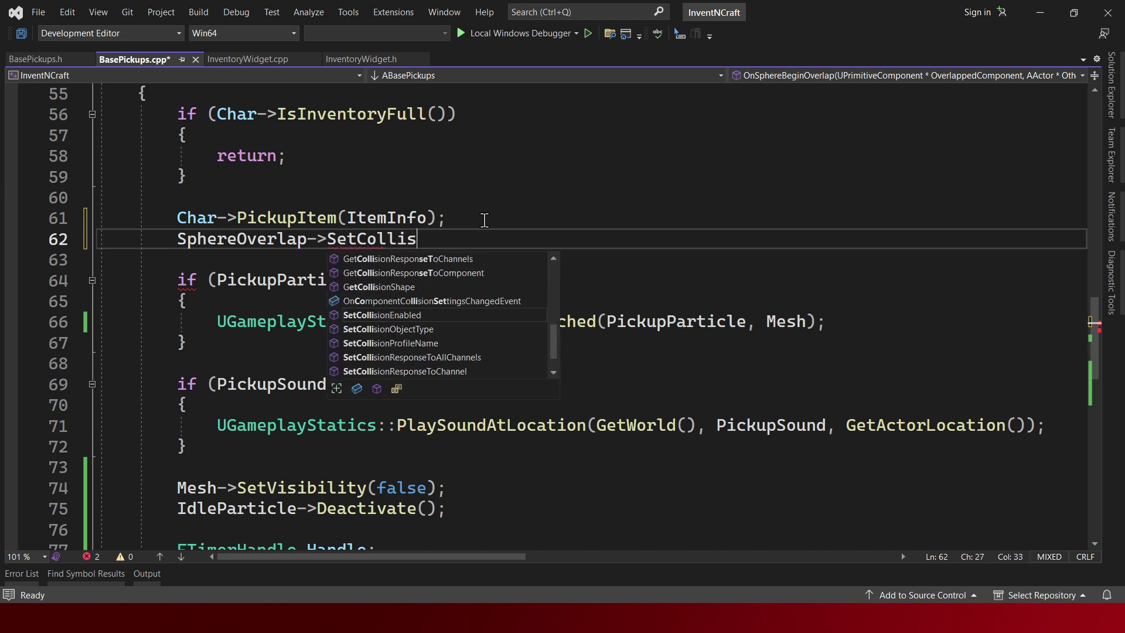
{"action": "type", "text": "ion"}
{"action": "key", "text": "Tab"}
{"action": "type", "text": "("}
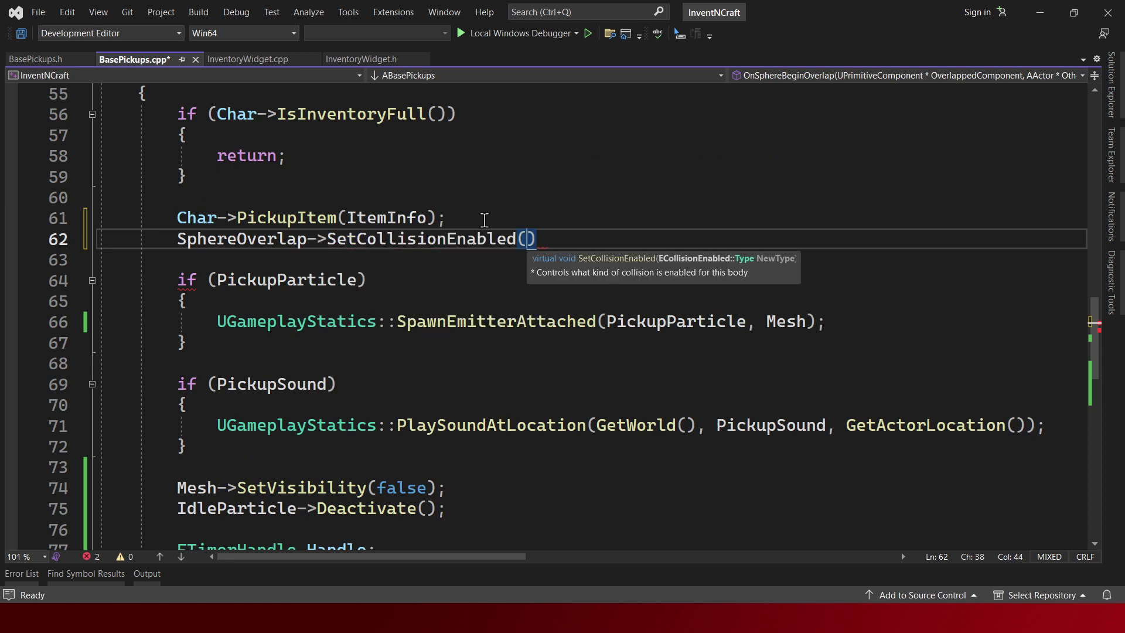
{"action": "type", "text": "ECollis"}
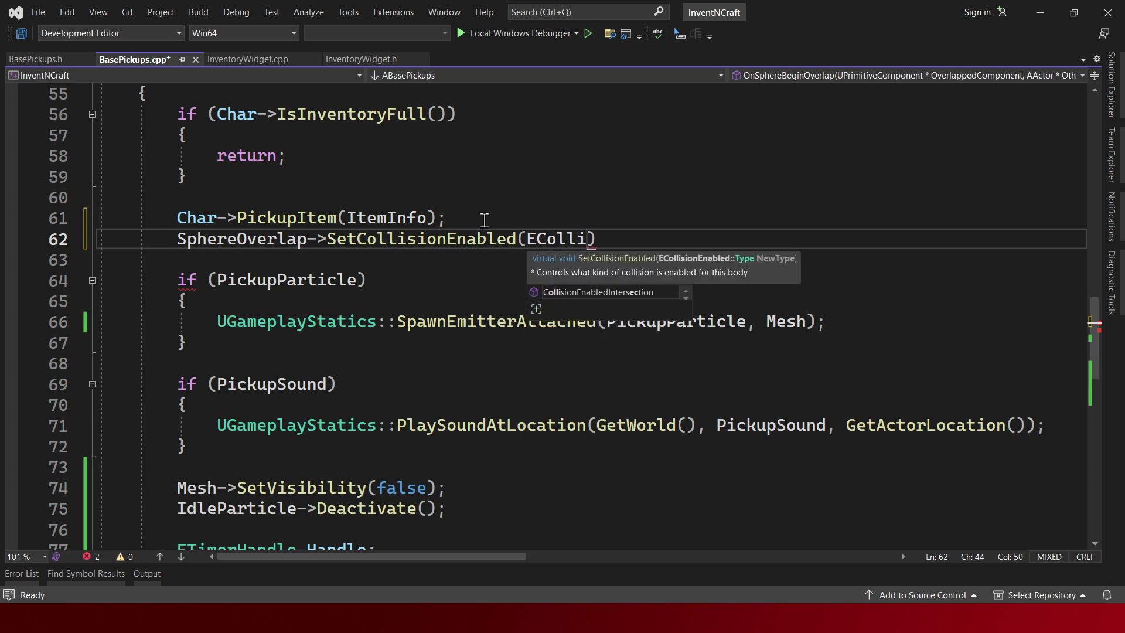
{"action": "type", "text": "ionEnabled:"}
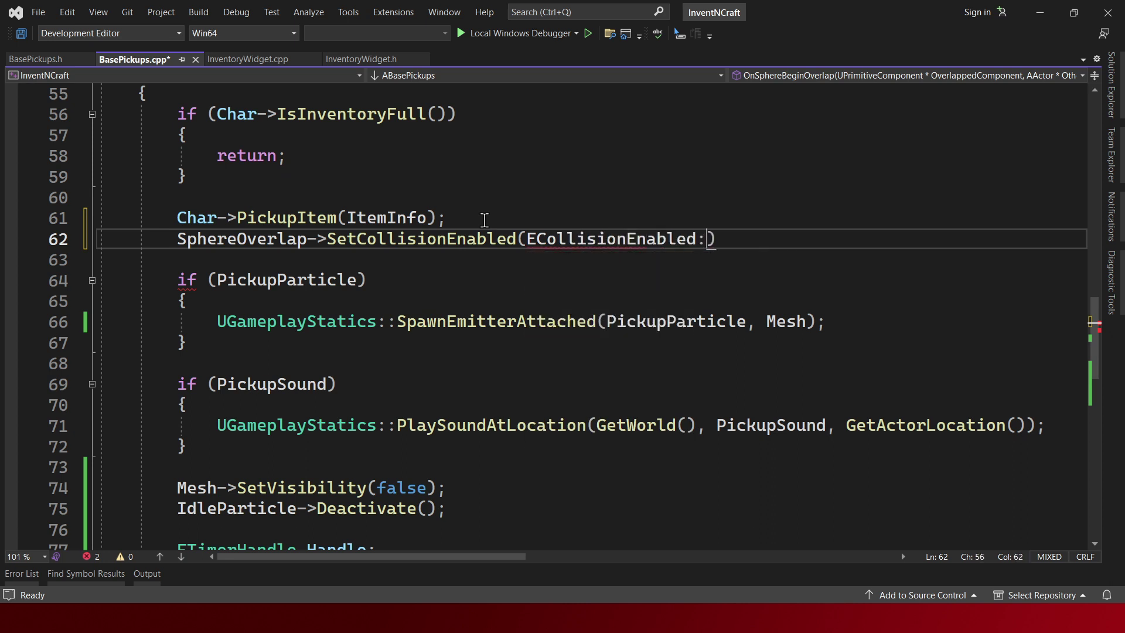
{"action": "type", "text": ":No"}
{"action": "key", "text": "Tab"}
{"action": "type", "text": ";"}
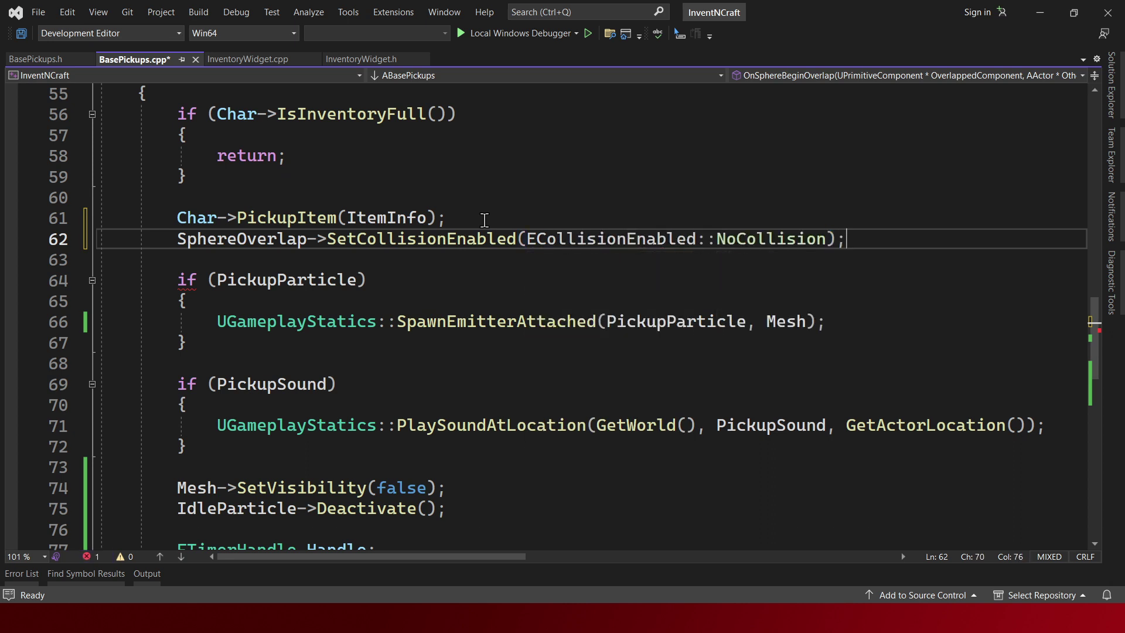
- Save and build the project, then start a play session in Unreal
{"action": "key", "text": "ctrl+s"}
{"action": "key", "text": "ctrl+shift+b"}
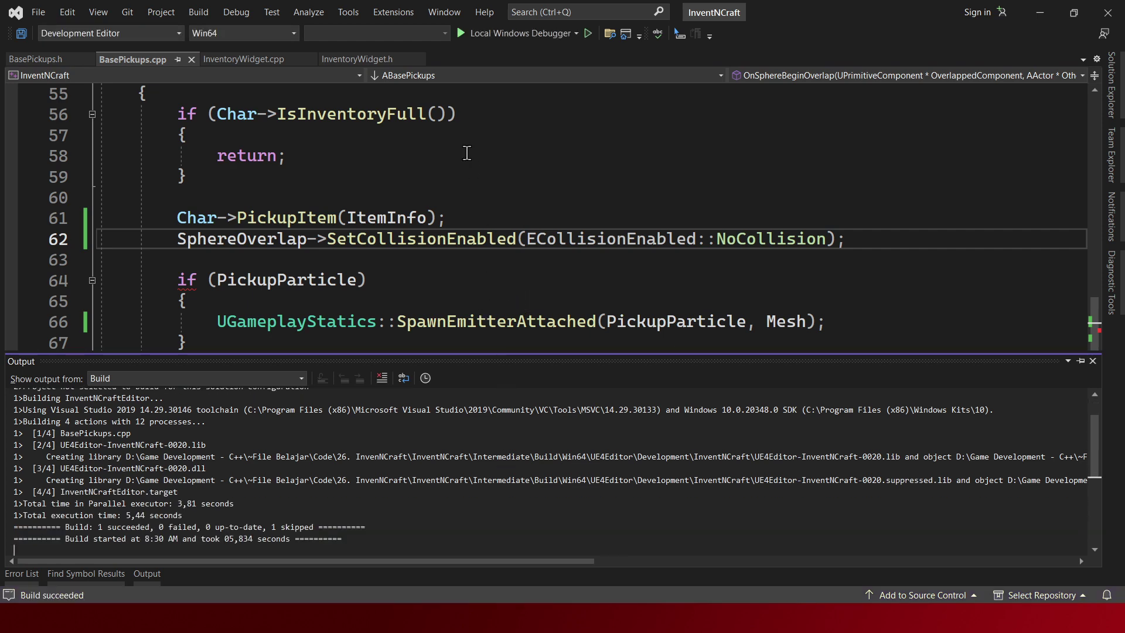
{"action": "key", "text": "alt+Tab"}
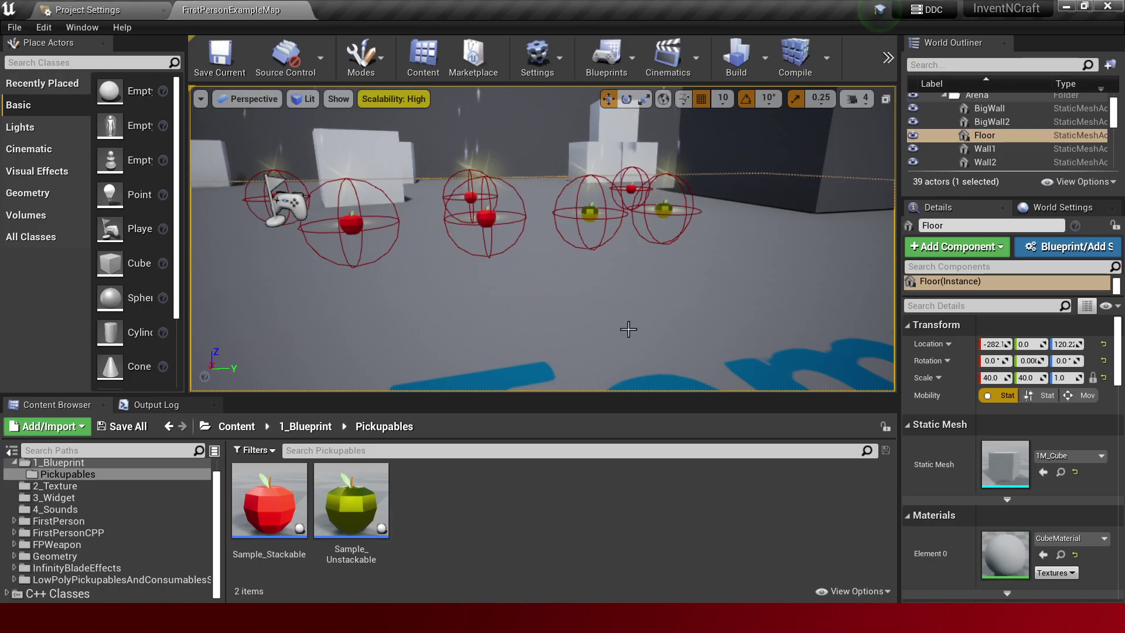
{"action": "key", "text": "alt+p"}
{"action": "left_click", "coordinate": [573, 305]}
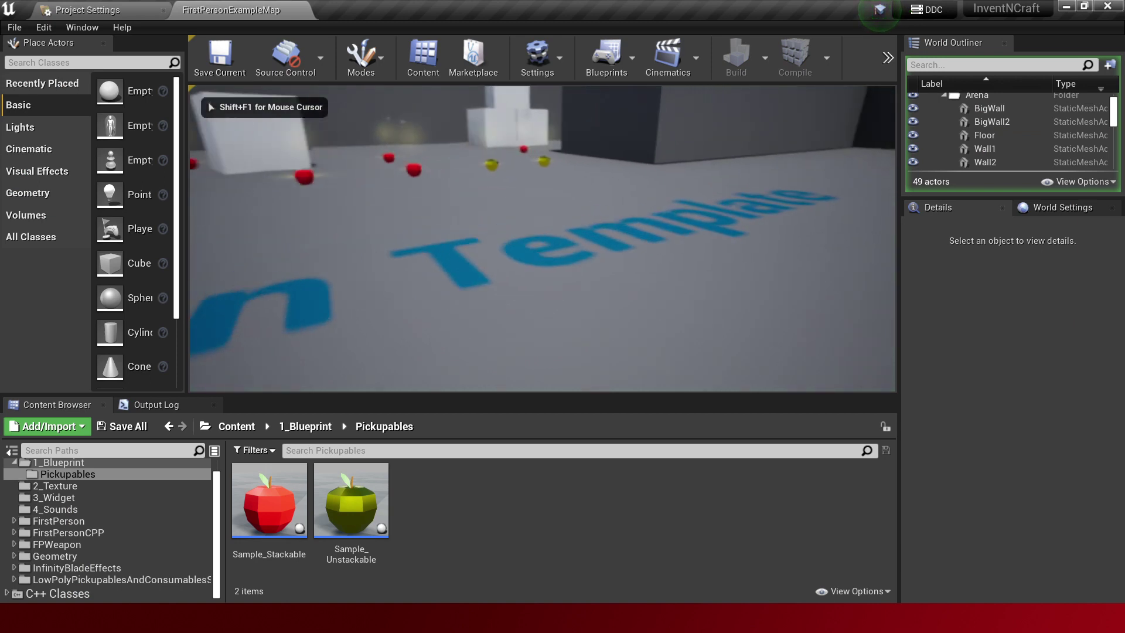
- Walk over the apples to collect them, check they stack in the inventory, then stop
{"action": "key", "text": "w"}
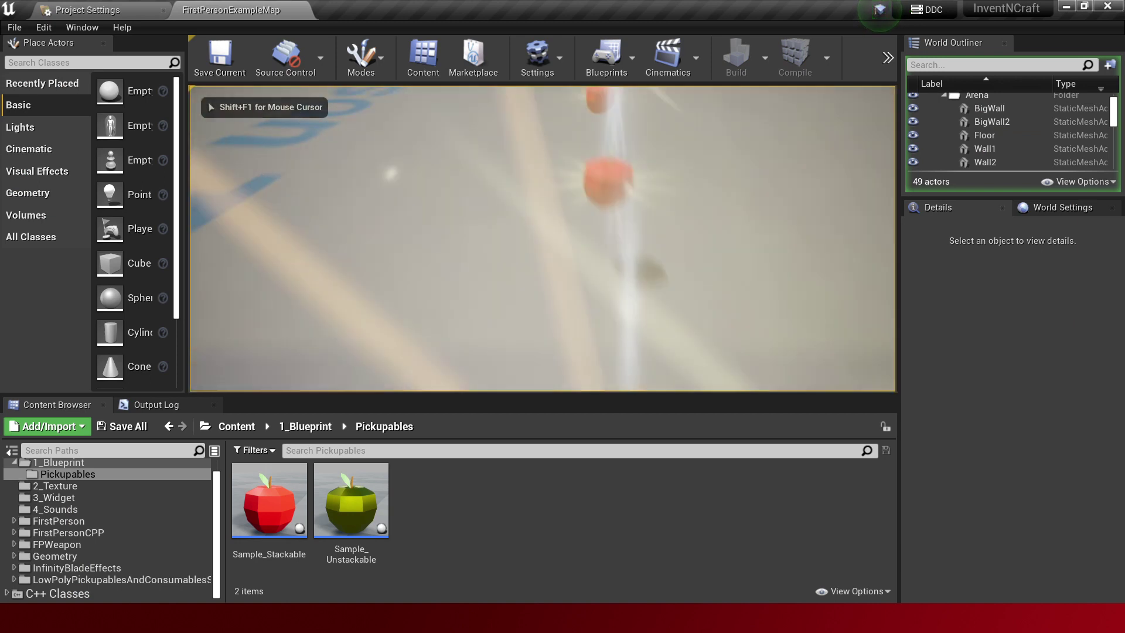
{"action": "key", "text": "w"}
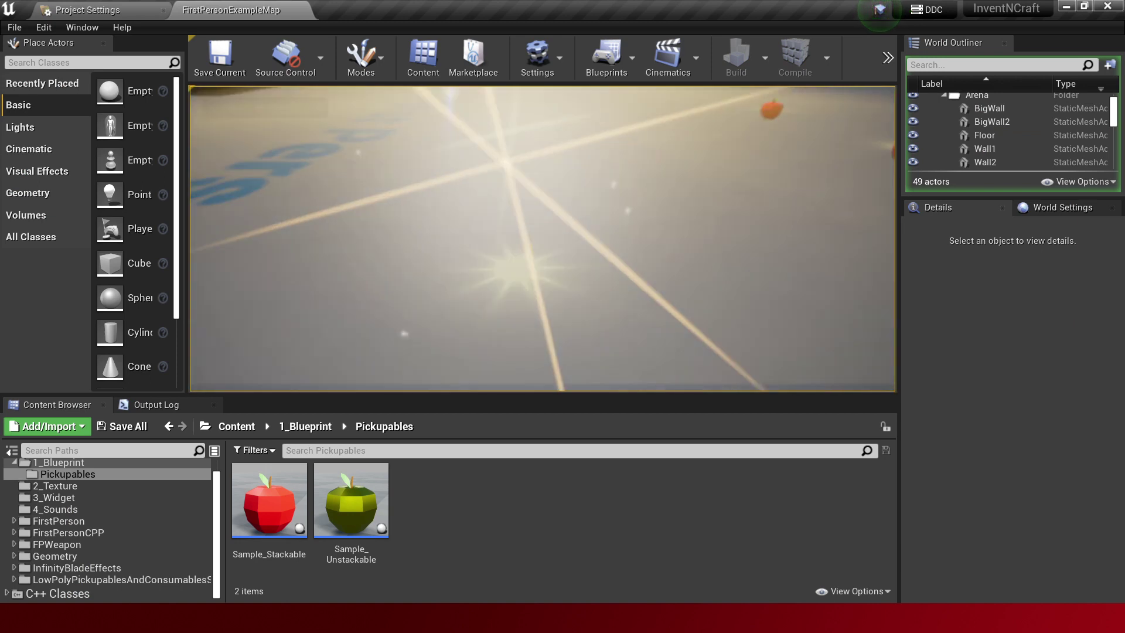
{"action": "key", "text": "w"}
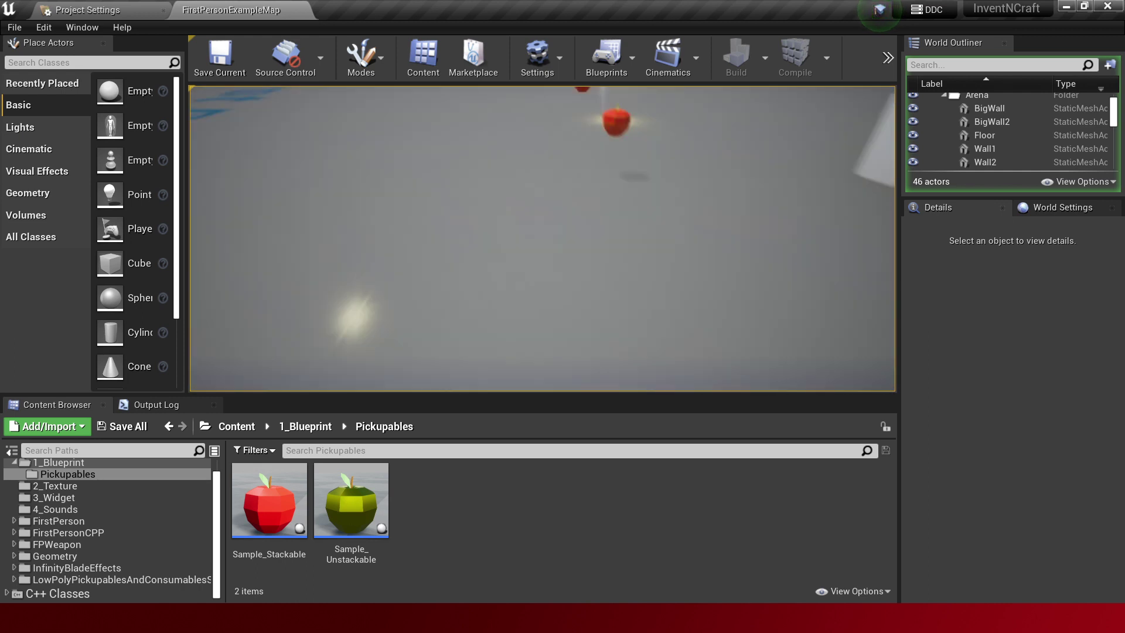
{"action": "key", "text": "w"}
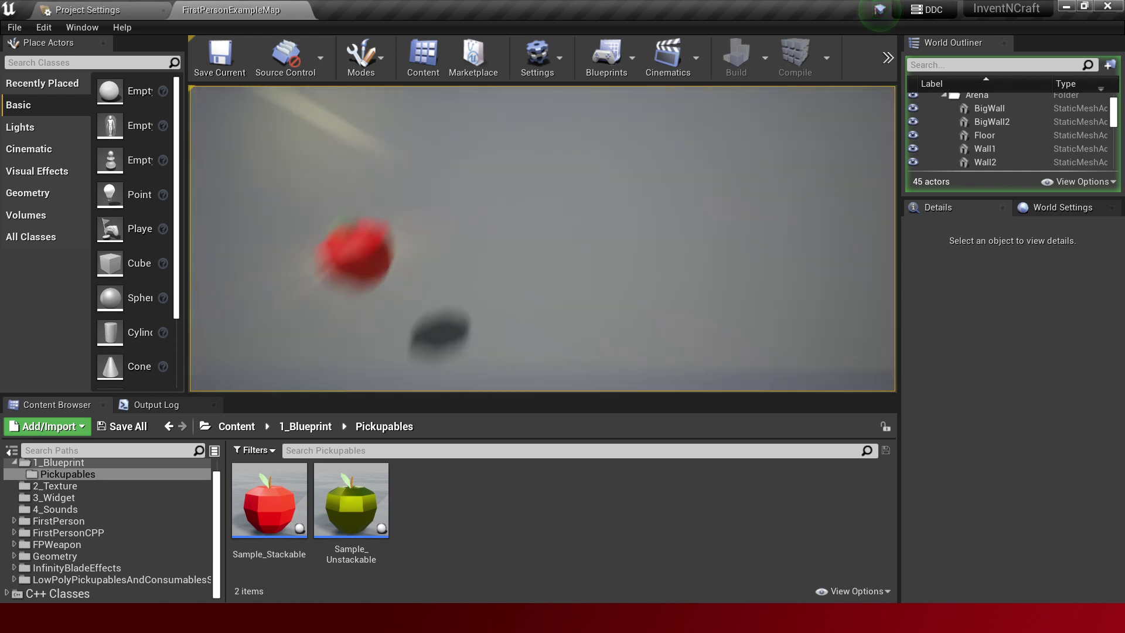
{"action": "key", "text": "w"}
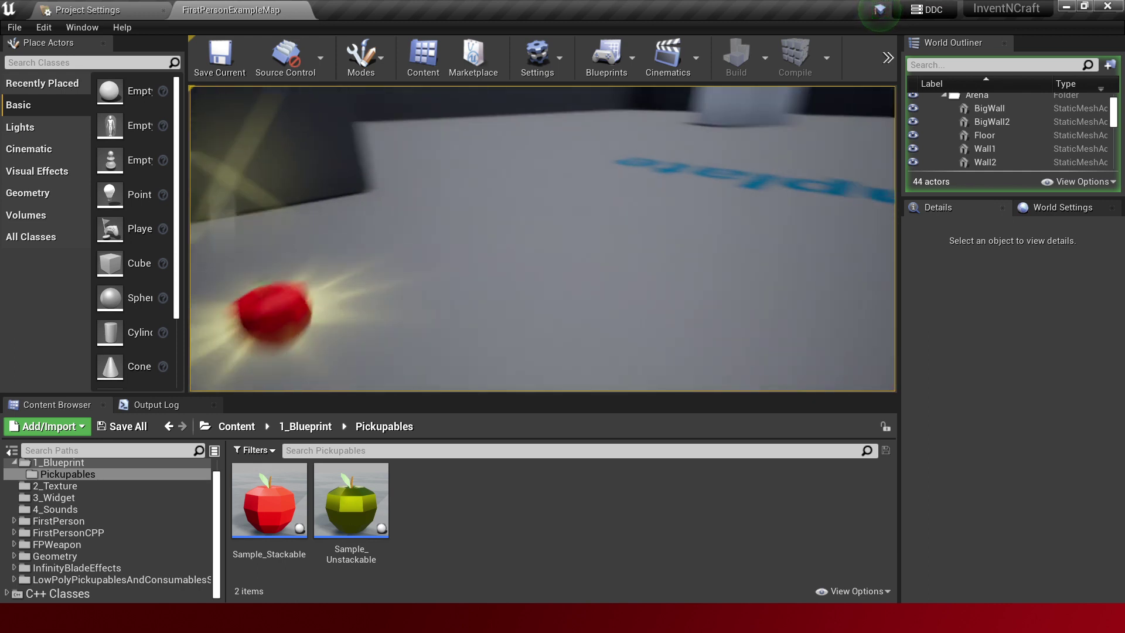
{"action": "key", "text": "w"}
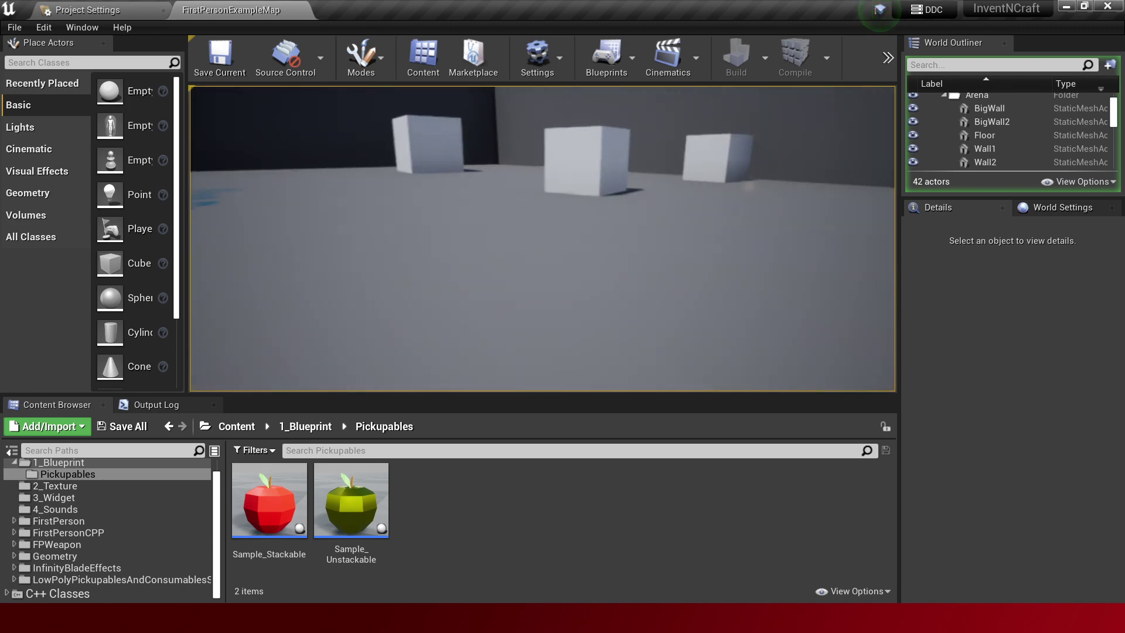
{"action": "key", "text": "i"}
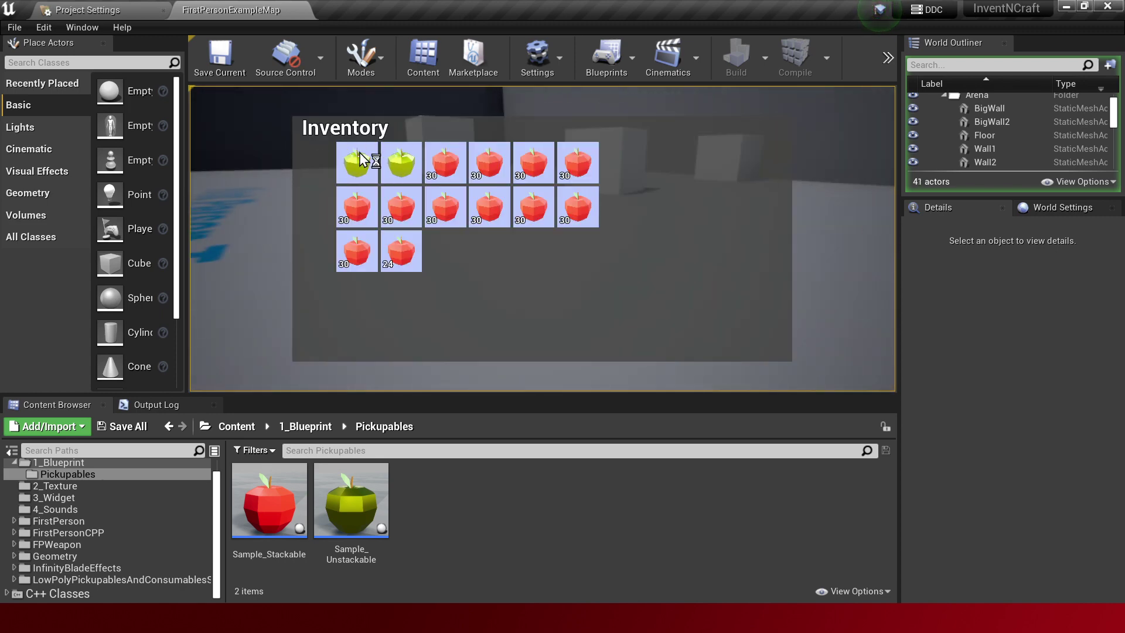
{"action": "key", "text": "Escape"}
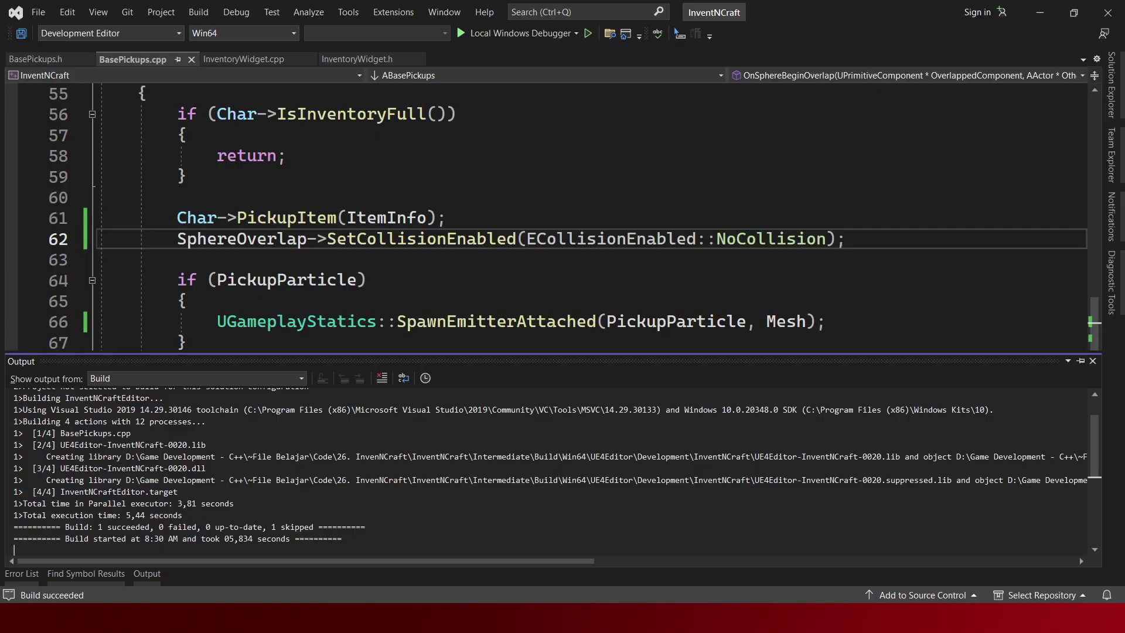
- Review the SetCollisionEnabled(NoCollision) line on line 62 and scroll through the overlap handler
{"action": "left_click", "coordinate": [427, 276]}
{"action": "scroll", "coordinate": [422, 293], "scroll_direction": "up", "scroll_amount": 1}
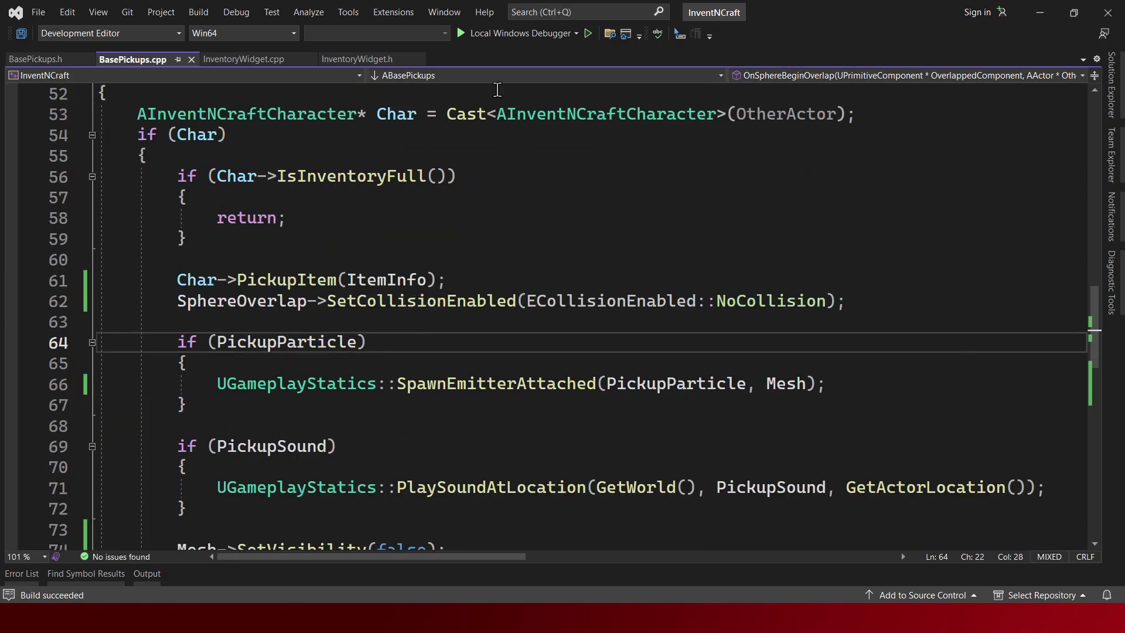
{"action": "scroll", "coordinate": [461, 115], "scroll_direction": "up", "scroll_amount": 1}
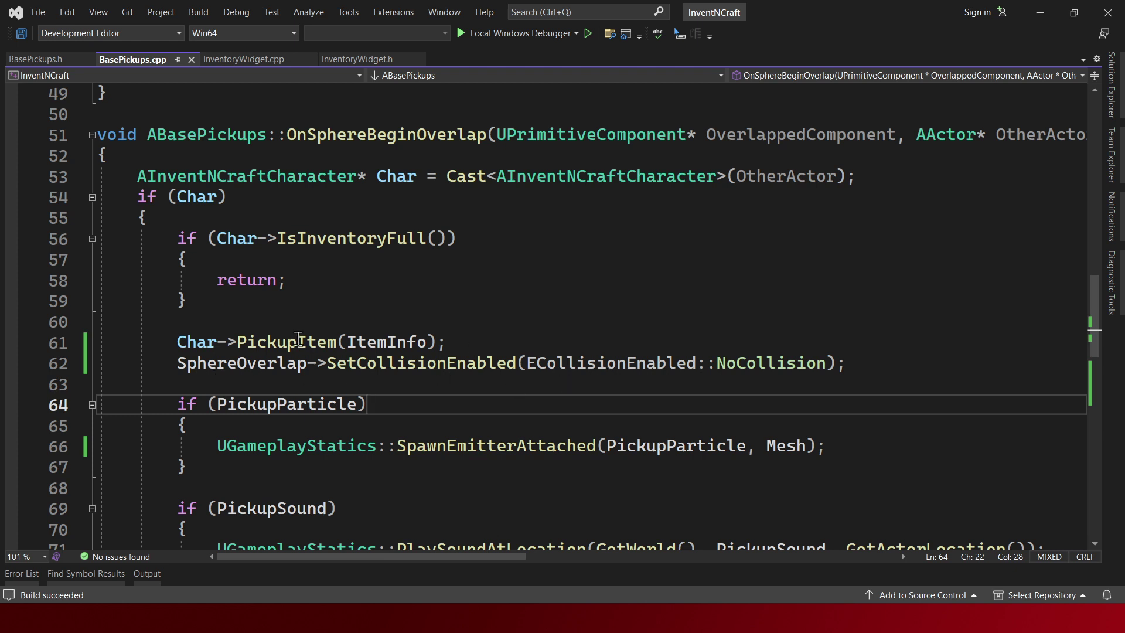
{"action": "left_click_drag", "start_coordinate": [177, 365], "coordinate": [491, 368]}
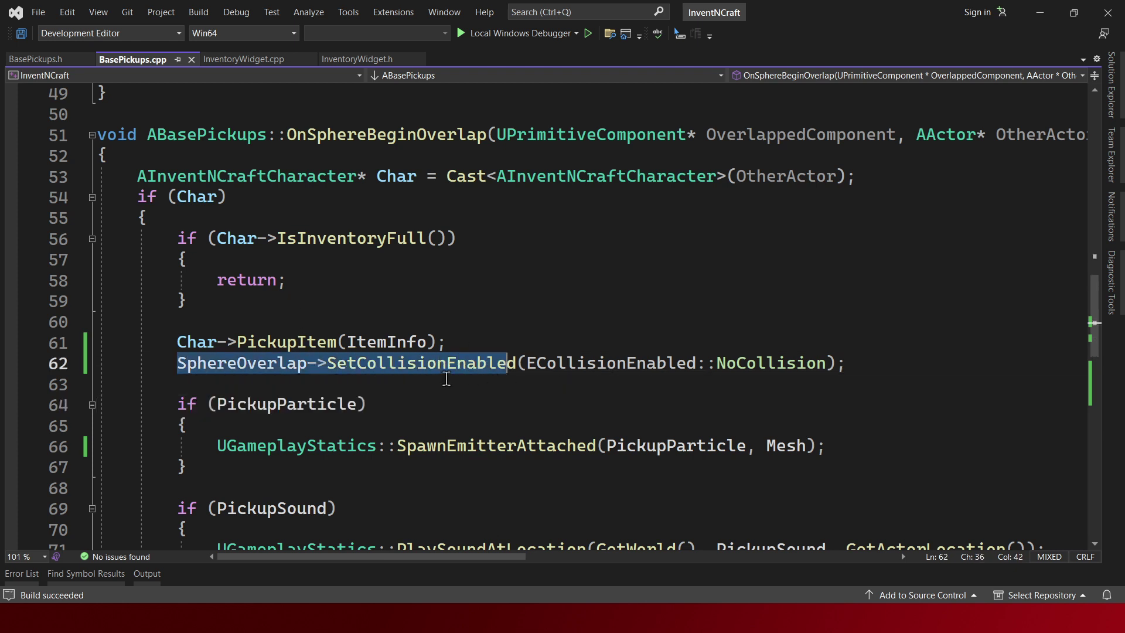
{"action": "left_click_drag", "start_coordinate": [807, 388], "coordinate": [476, 339]}
{"action": "left_click", "coordinate": [494, 376]}
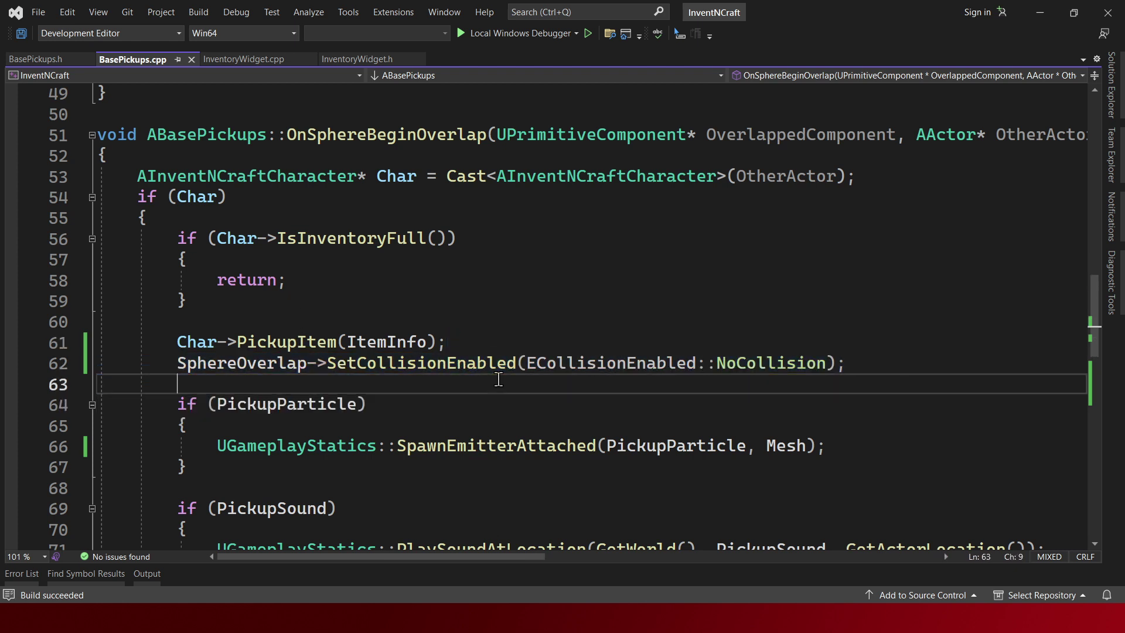
{"action": "scroll", "coordinate": [495, 373], "scroll_direction": "down", "scroll_amount": 2}
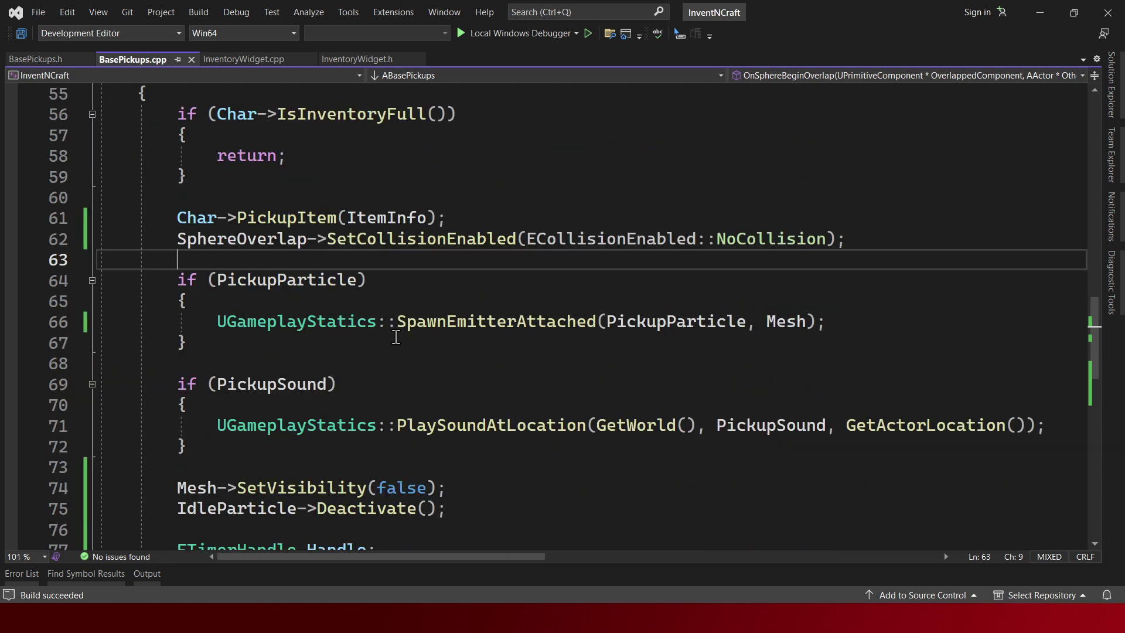
{"action": "scroll", "coordinate": [396, 337], "scroll_direction": "down", "scroll_amount": 2}
{"action": "scroll", "coordinate": [373, 337], "scroll_direction": "down", "scroll_amount": 1}
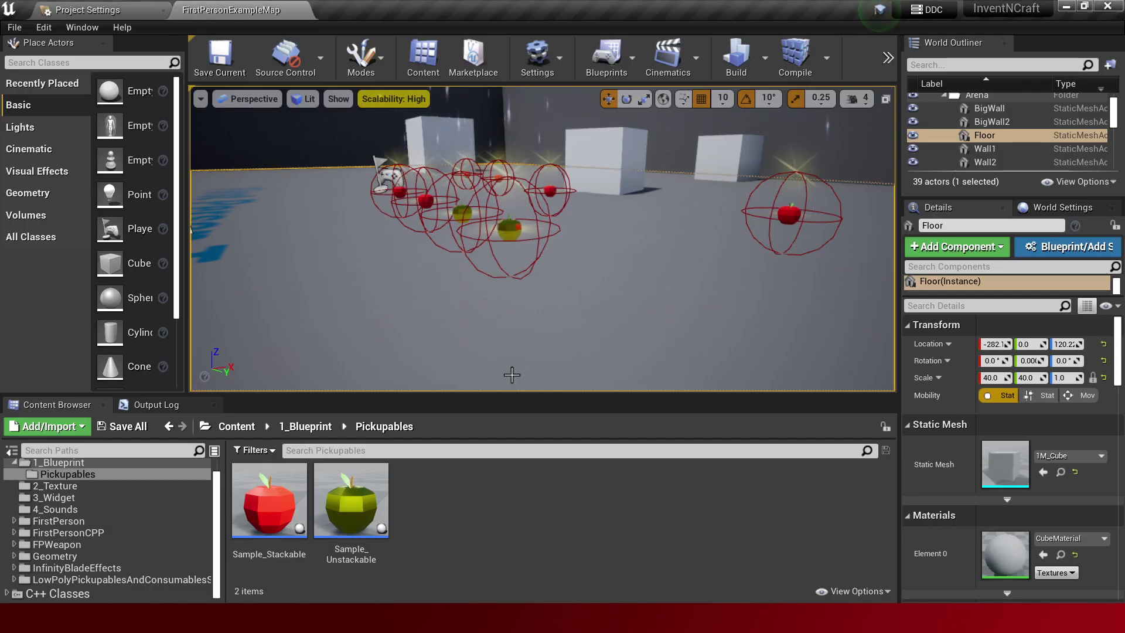
- Walk through the arena collecting apples so they vanish with sparkles
{"action": "key", "text": "w"}
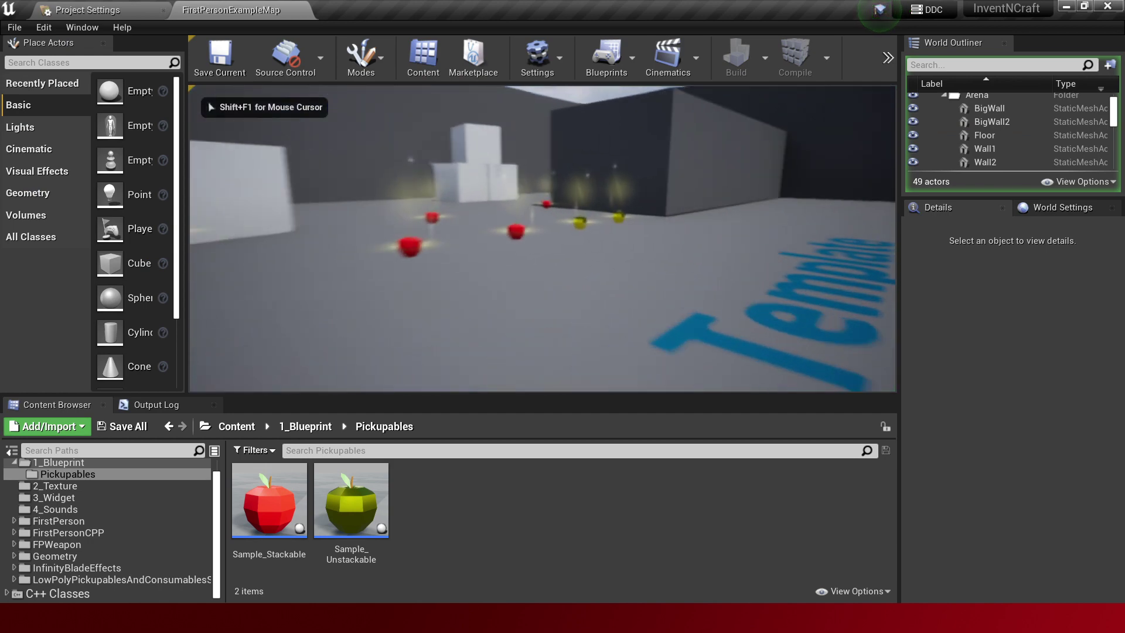
{"action": "key", "text": "s"}
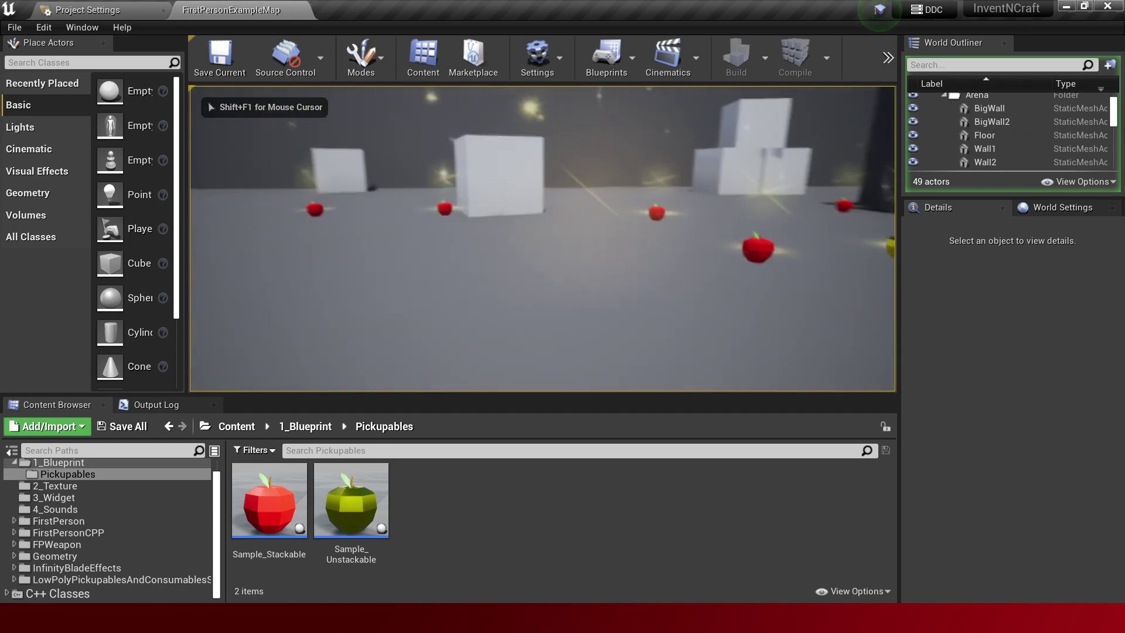
{"action": "key", "text": "s"}
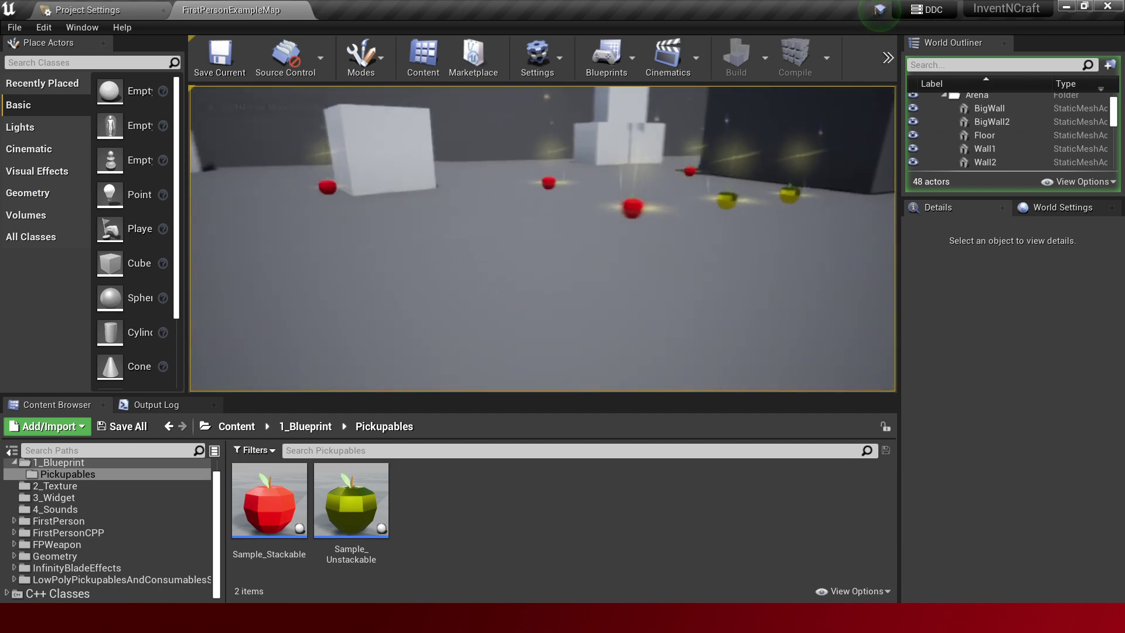
{"action": "key", "text": "w"}
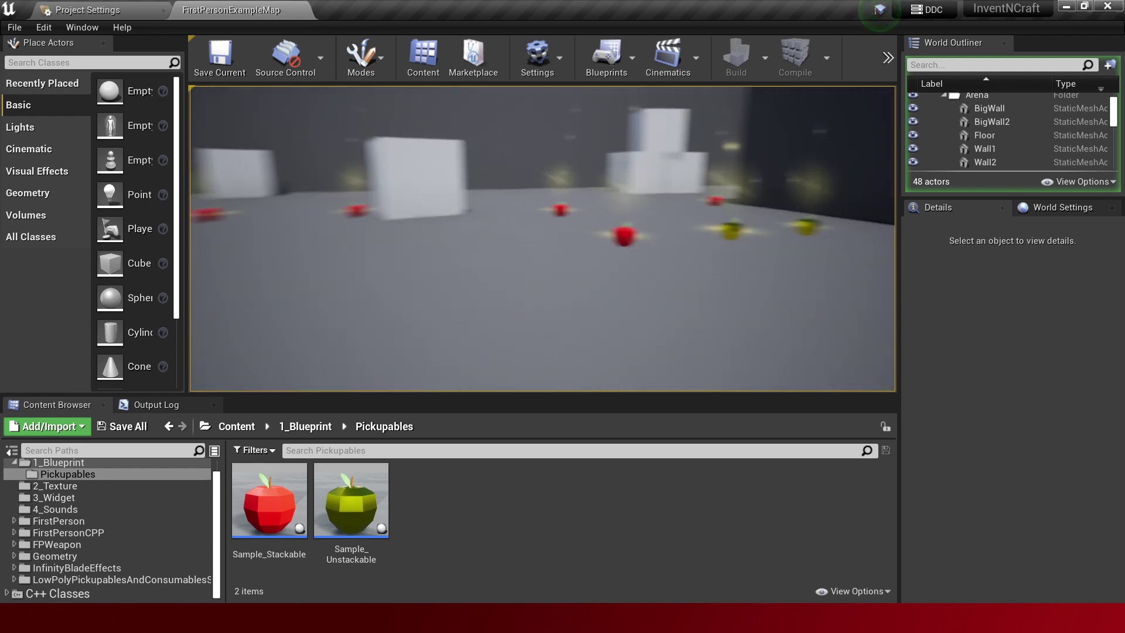
{"action": "key", "text": "w"}
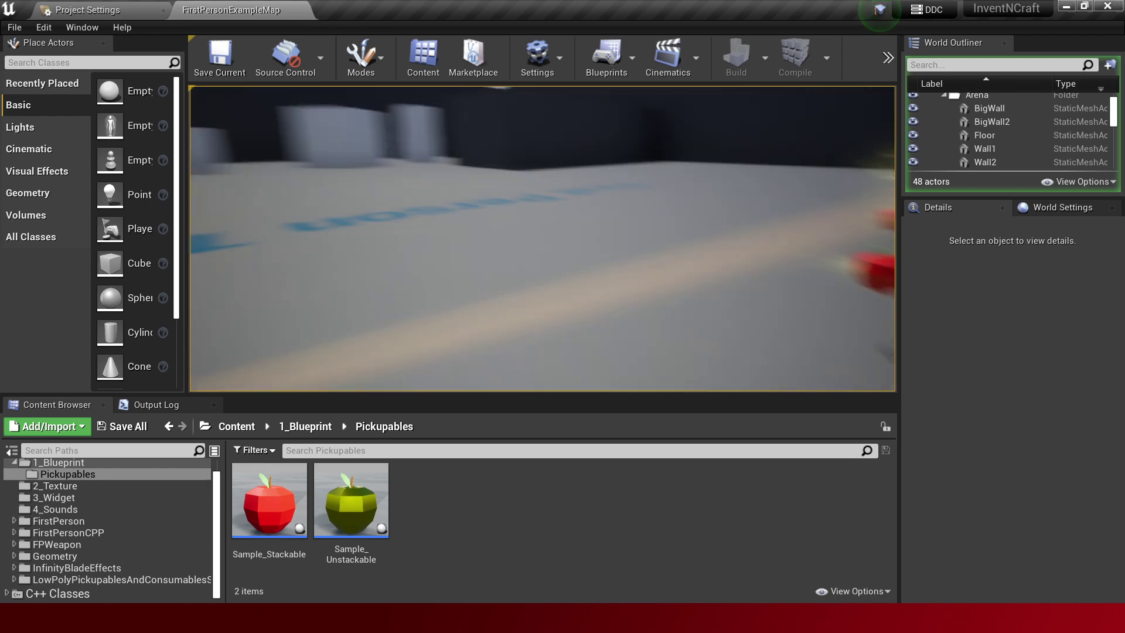
{"action": "key", "text": "w"}
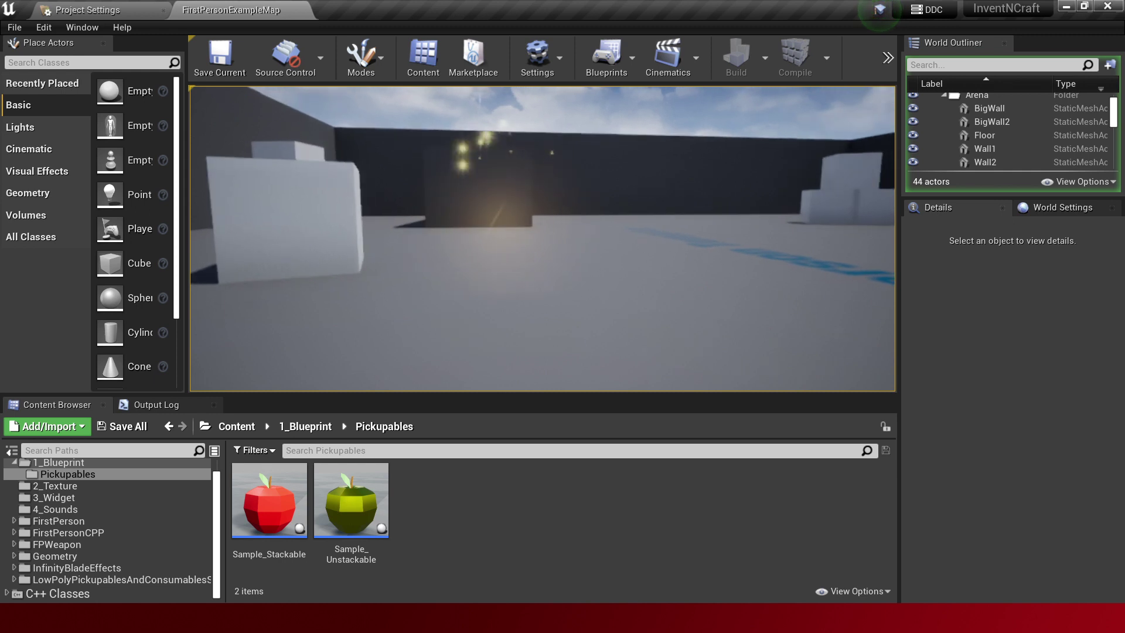
- Collect the last apples near the blocks, confirm the floor is empty, and stop playing
{"action": "key", "text": "w"}
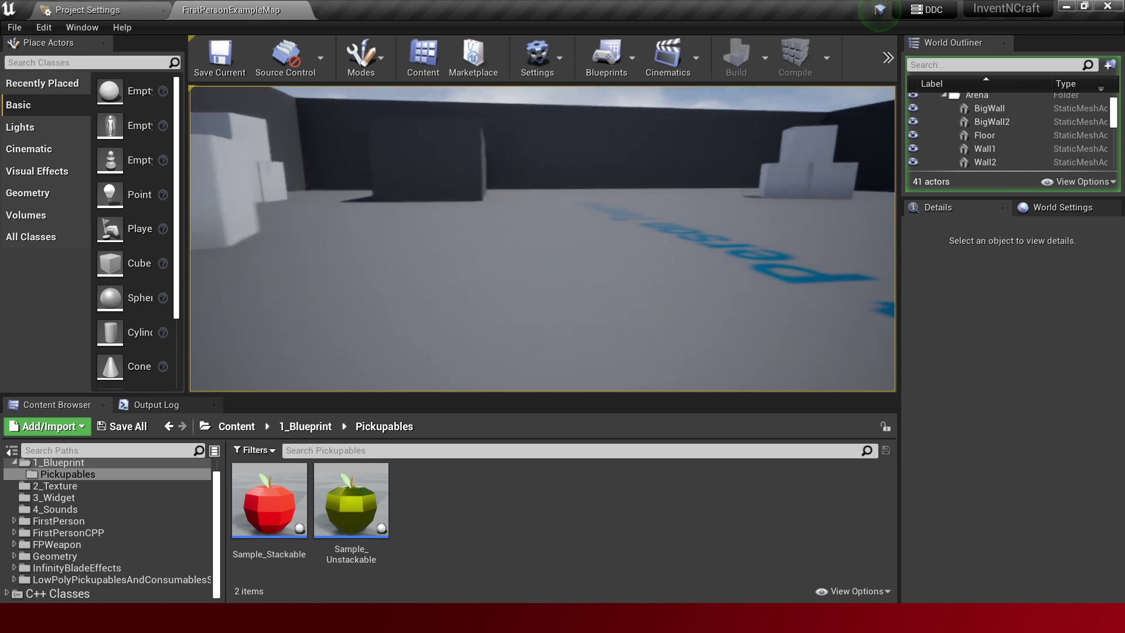
{"action": "key", "text": "w"}
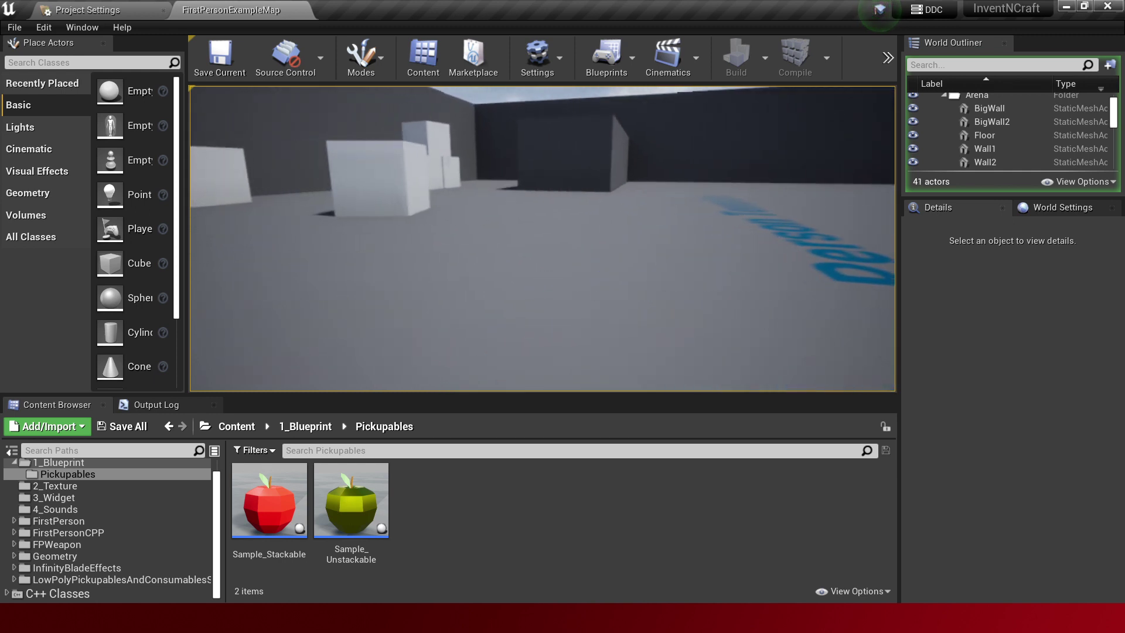
{"action": "key", "text": "w"}
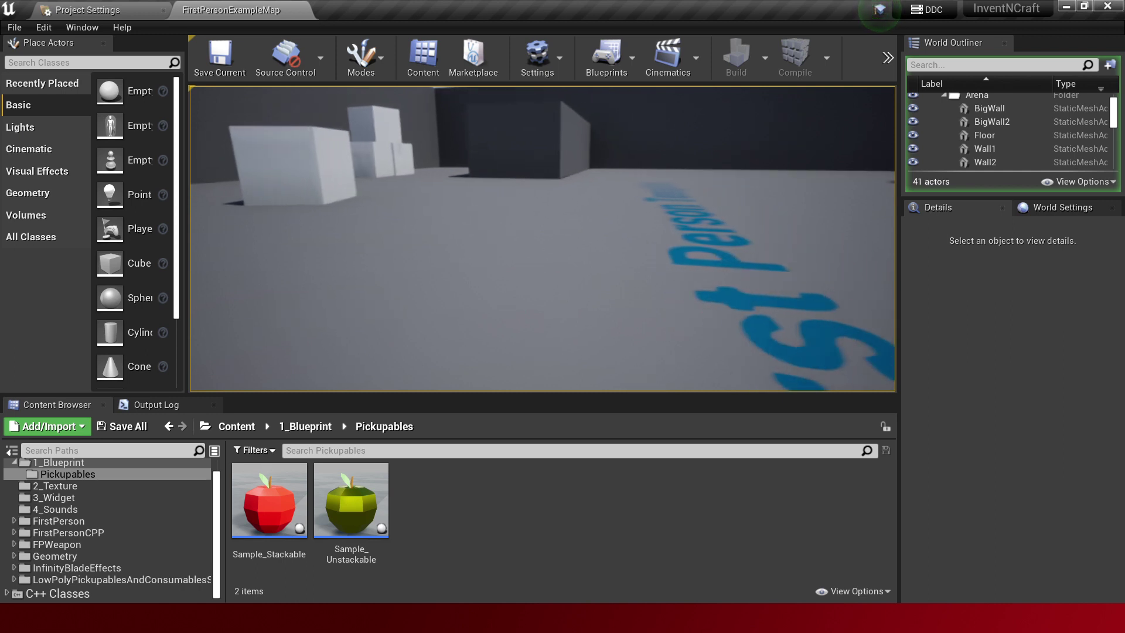
{"action": "key", "text": "s"}
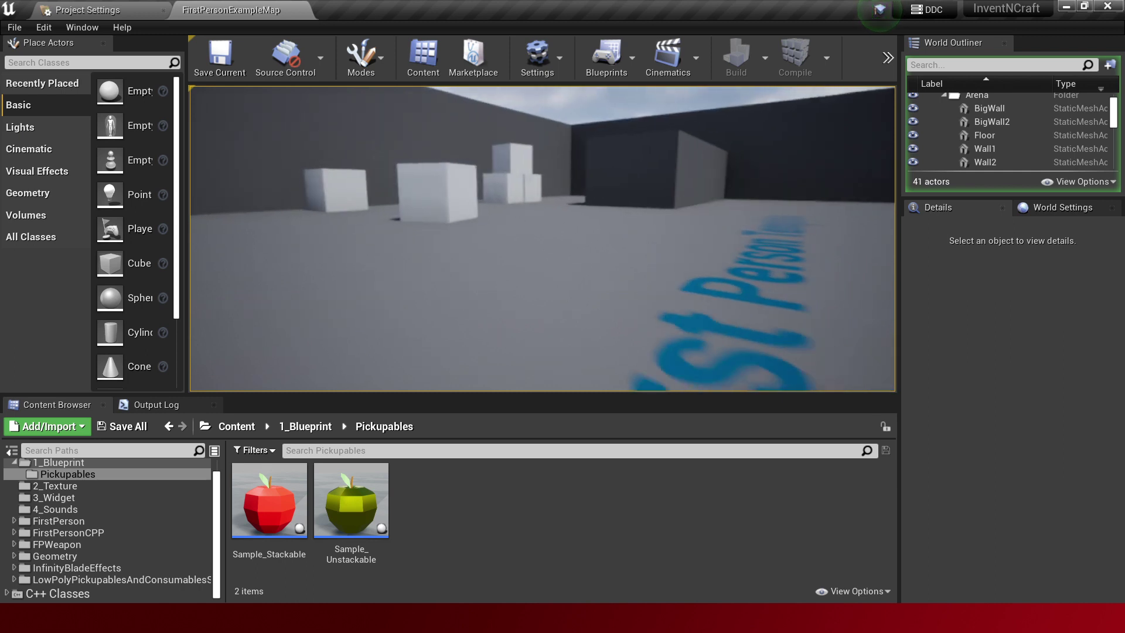
{"action": "key", "text": "w"}
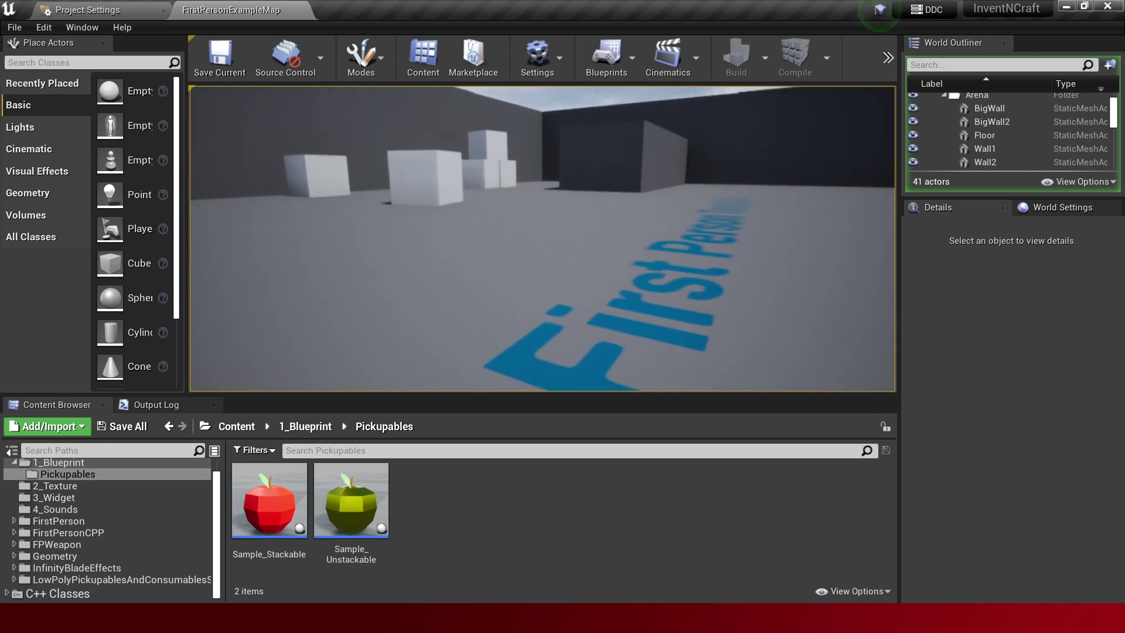
{"action": "key", "text": "Escape"}
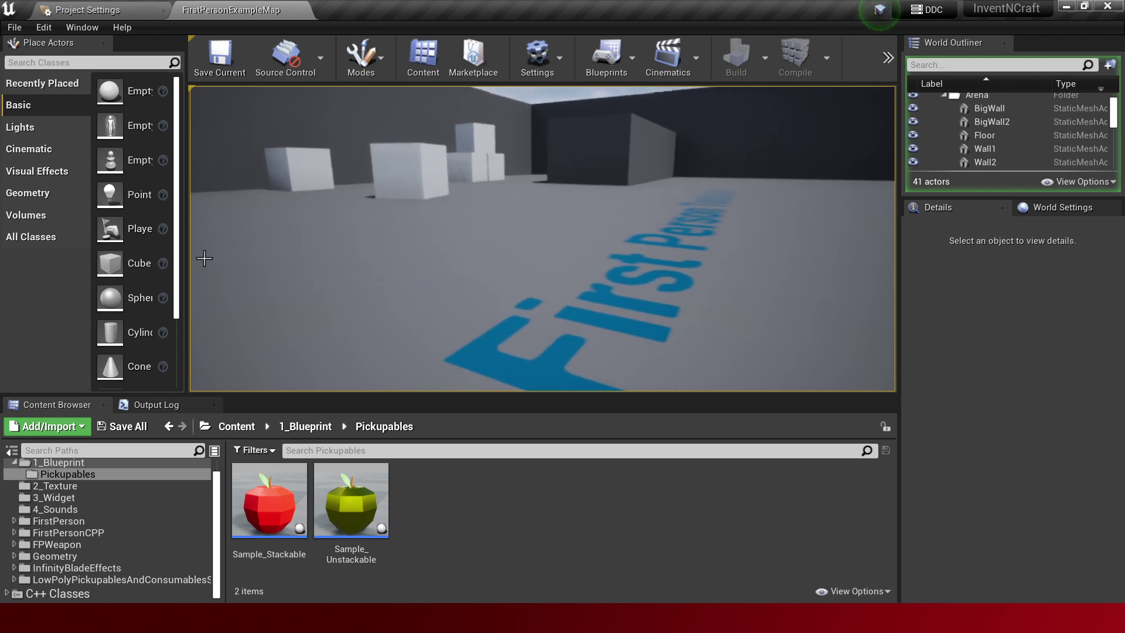
{"action": "left_click", "coordinate": [206, 252]}
{"action": "key", "text": "alt+Tab"}
- Scroll through InventoryWidget.cpp, then minimize and restore Visual Studio
{"action": "left_click", "coordinate": [341, 318]}
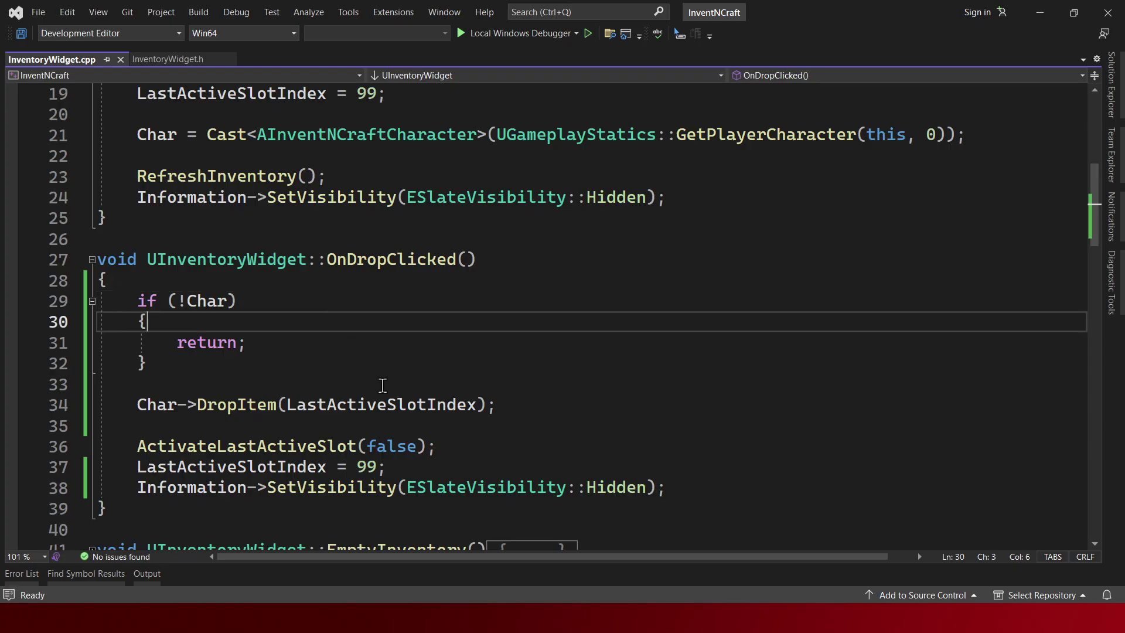
{"action": "scroll", "coordinate": [416, 396], "scroll_direction": "up", "scroll_amount": 2}
{"action": "scroll", "coordinate": [422, 396], "scroll_direction": "down", "scroll_amount": 6}
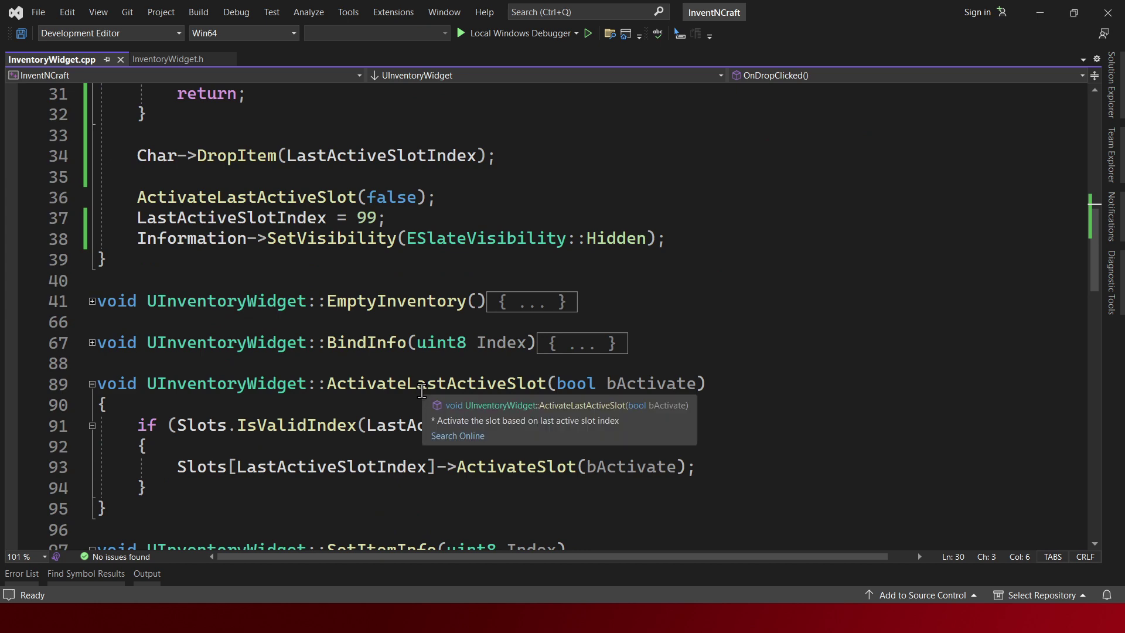
{"action": "scroll", "coordinate": [422, 396], "scroll_direction": "down", "scroll_amount": 4}
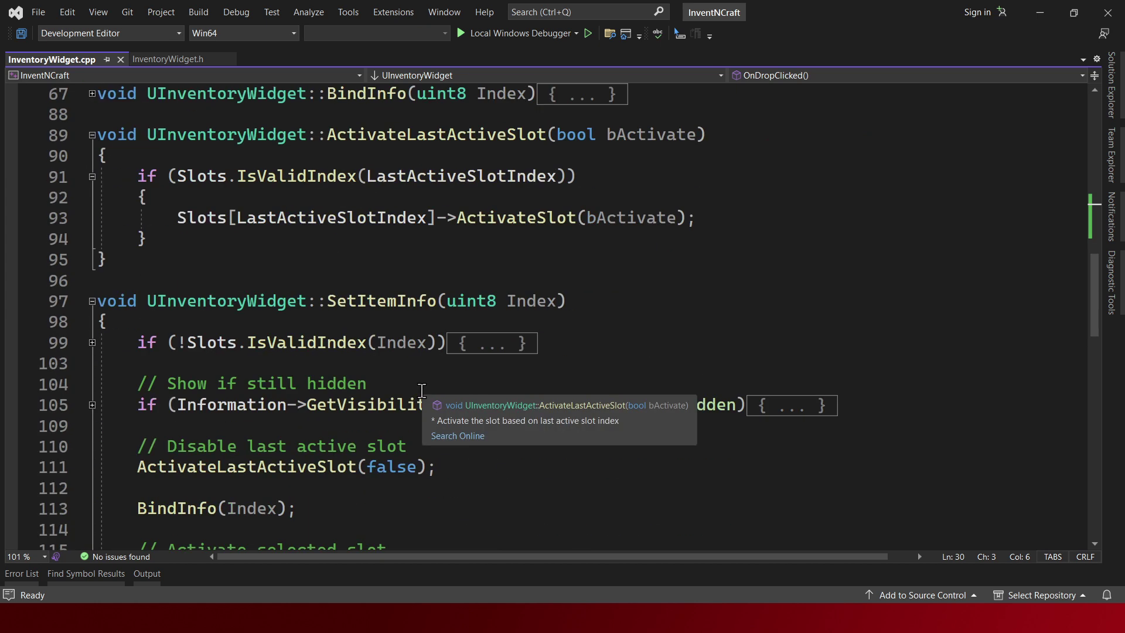
{"action": "left_click", "coordinate": [1026, 14]}
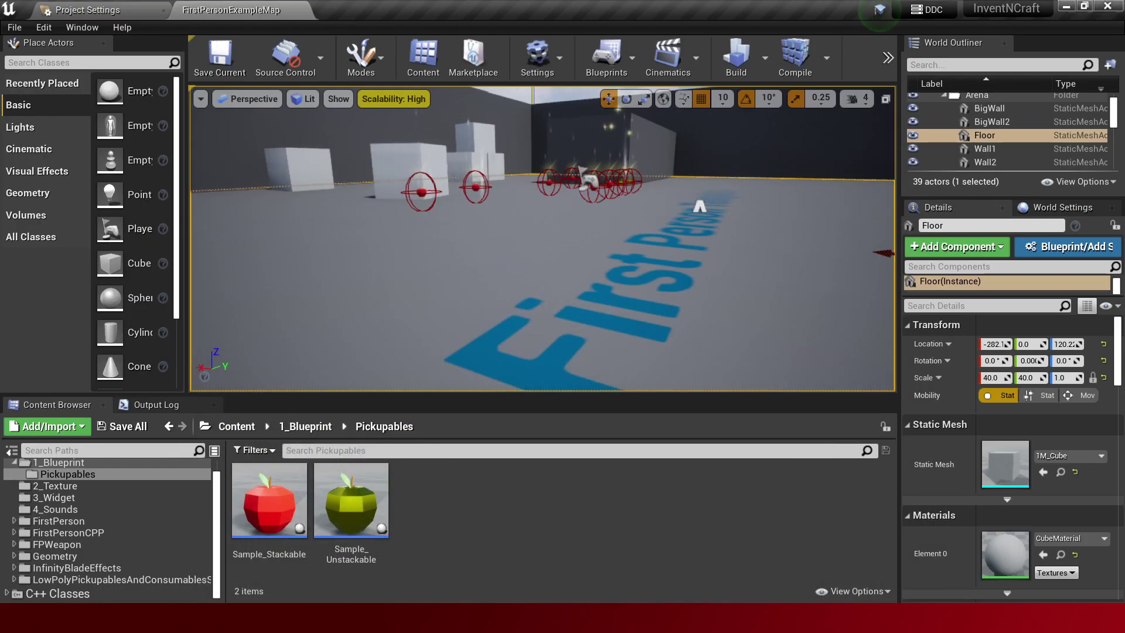
{"action": "key", "text": "alt+Tab"}
- Open BasePickups.cpp from Solution Explorer and scroll down to the SetTimer call on line 82
{"action": "mouse_move", "coordinate": [1118, 109]}
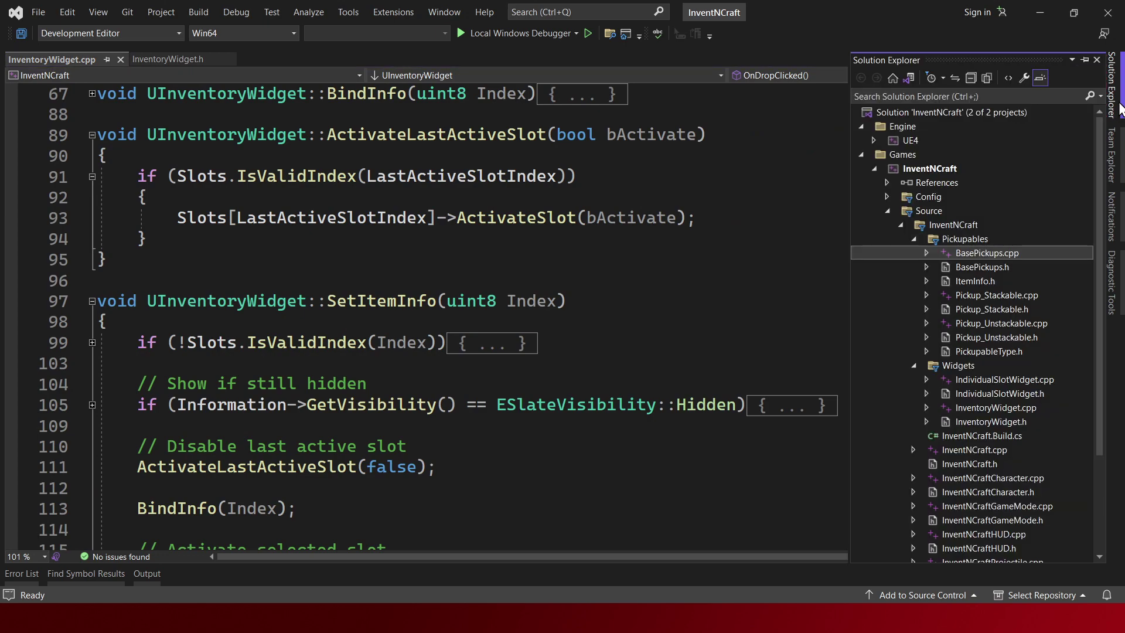
{"action": "double_click", "coordinate": [1021, 253]}
{"action": "scroll", "coordinate": [534, 392], "scroll_direction": "down", "scroll_amount": 4}
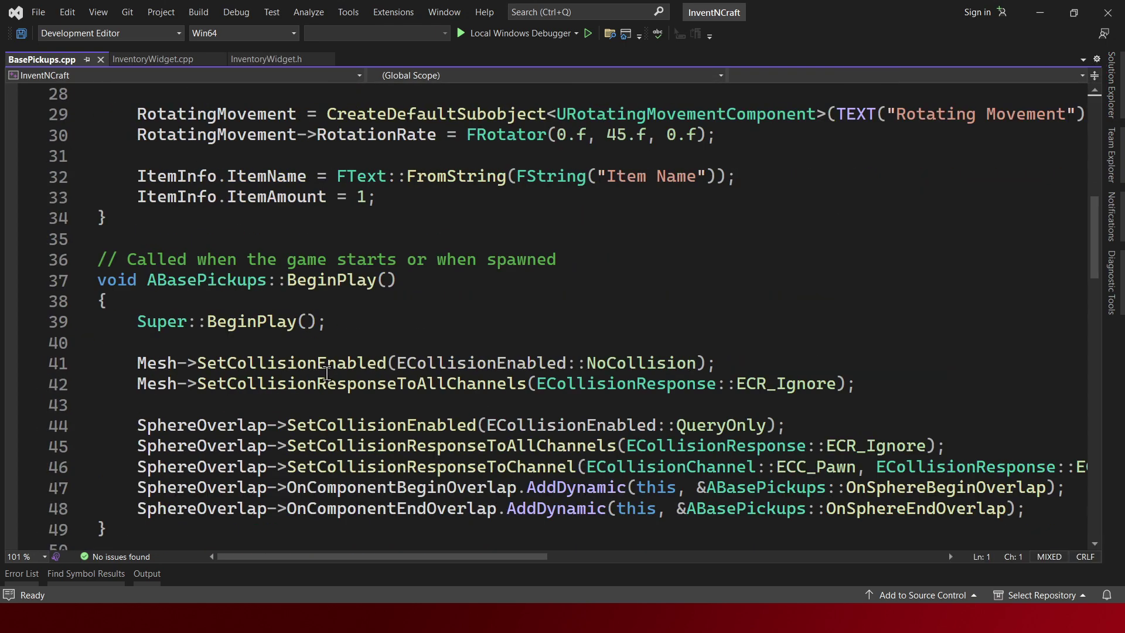
{"action": "scroll", "coordinate": [533, 392], "scroll_direction": "down", "scroll_amount": 6}
{"action": "scroll", "coordinate": [533, 391], "scroll_direction": "down", "scroll_amount": 3}
{"action": "scroll", "coordinate": [534, 392], "scroll_direction": "down", "scroll_amount": 1}
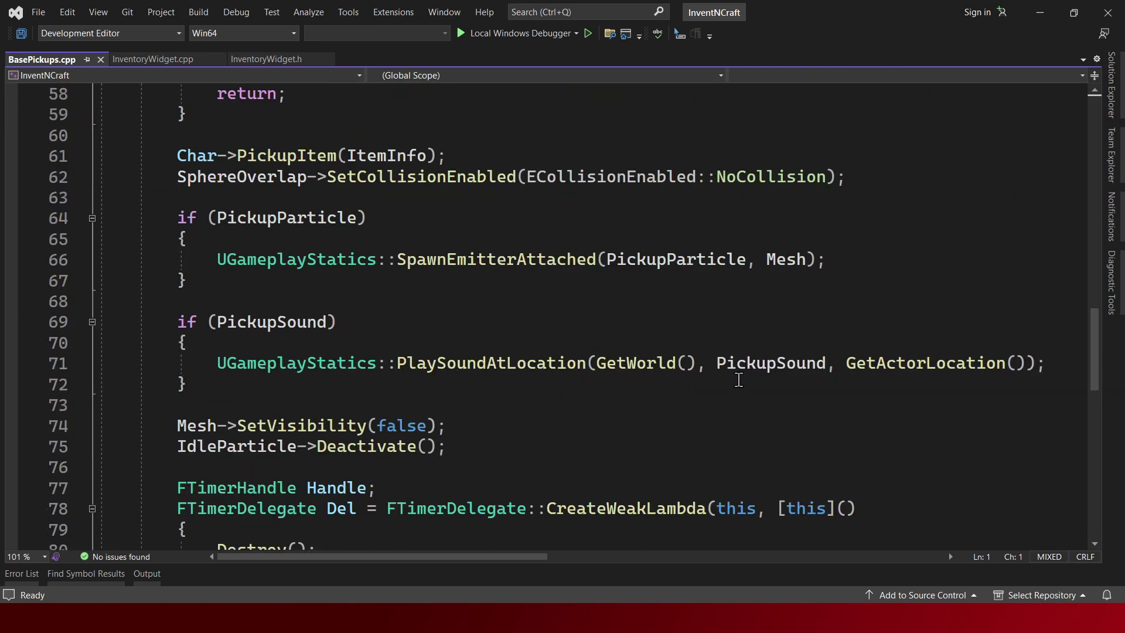
{"action": "scroll", "coordinate": [647, 445], "scroll_direction": "down", "scroll_amount": 2}
{"action": "scroll", "coordinate": [651, 462], "scroll_direction": "down", "scroll_amount": 1}
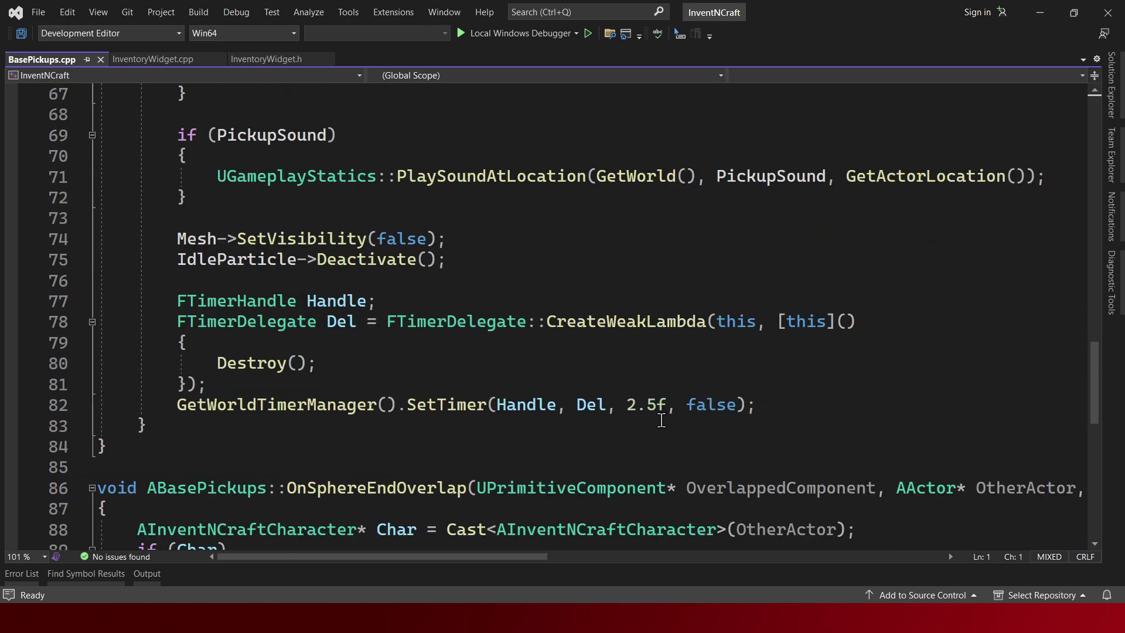
- Highlight the 2.5f destroy delay in the SetTimer call
{"action": "left_click_drag", "start_coordinate": [668, 404], "coordinate": [577, 404]}
{"action": "left_click", "coordinate": [720, 408]}
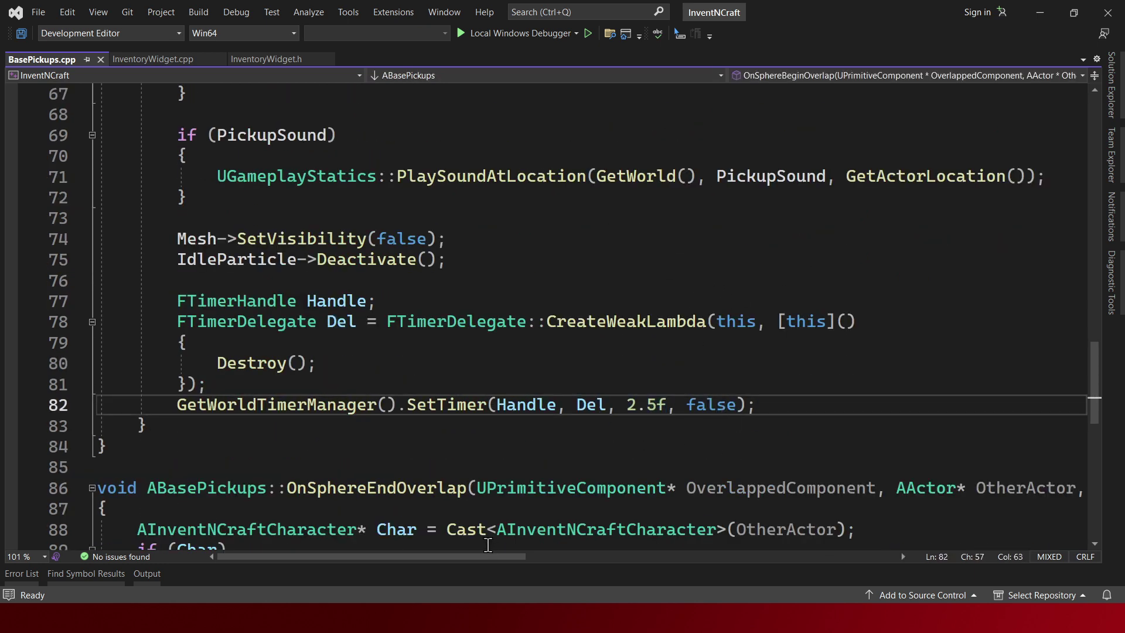
{"action": "left_click_drag", "start_coordinate": [665, 412], "coordinate": [618, 398]}
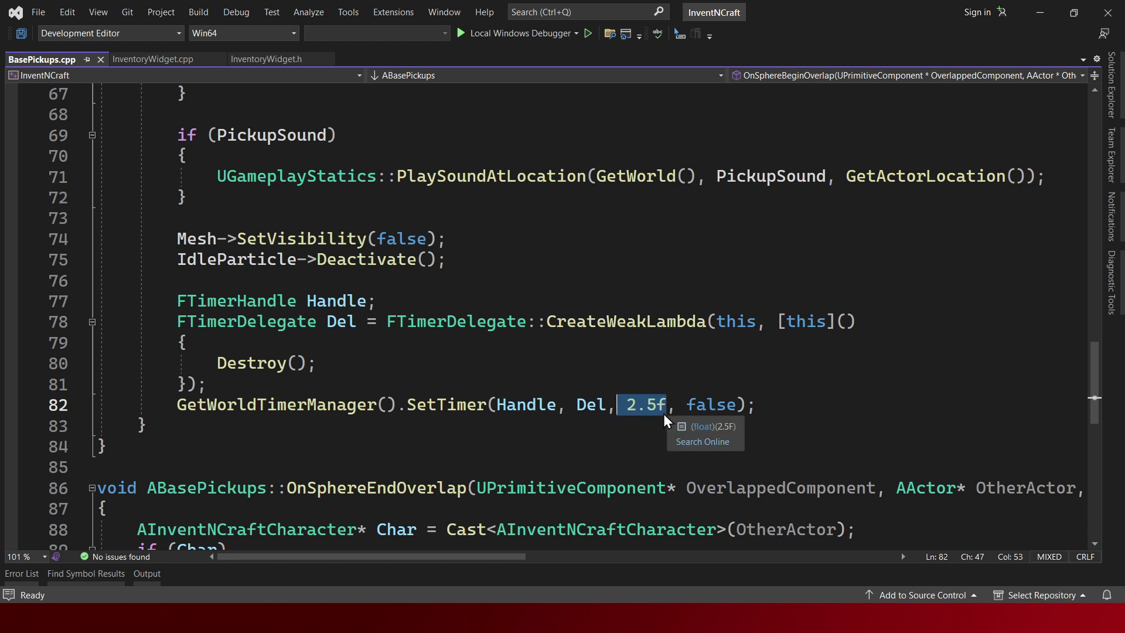
{"action": "left_click", "coordinate": [613, 402]}
{"action": "left_click_drag", "start_coordinate": [659, 408], "coordinate": [613, 402]}
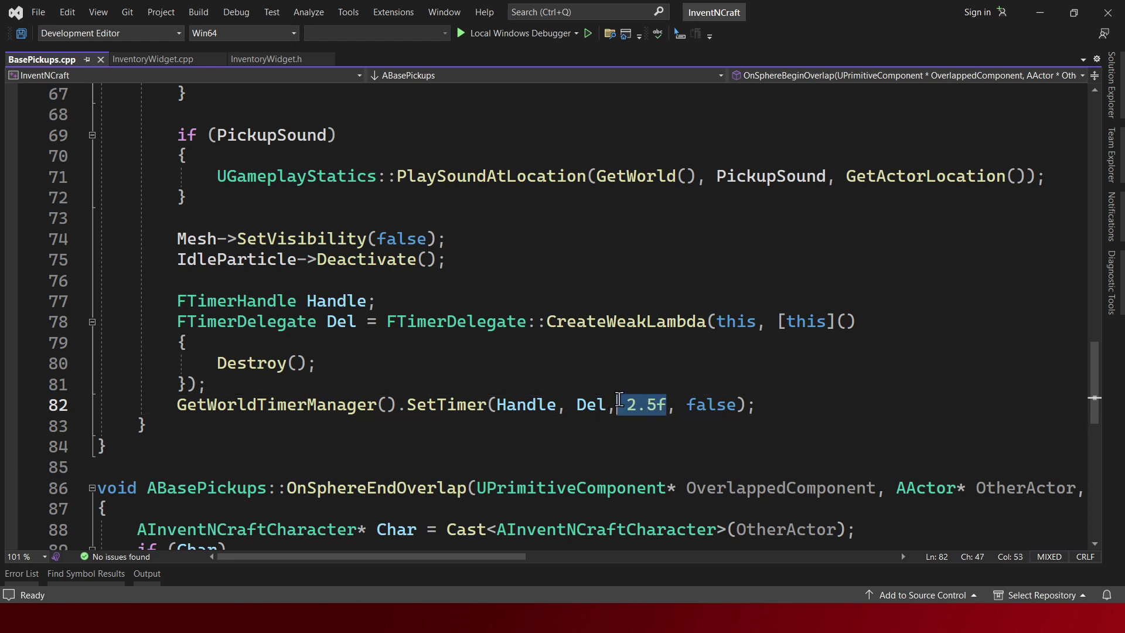
{"action": "left_click", "coordinate": [669, 404]}
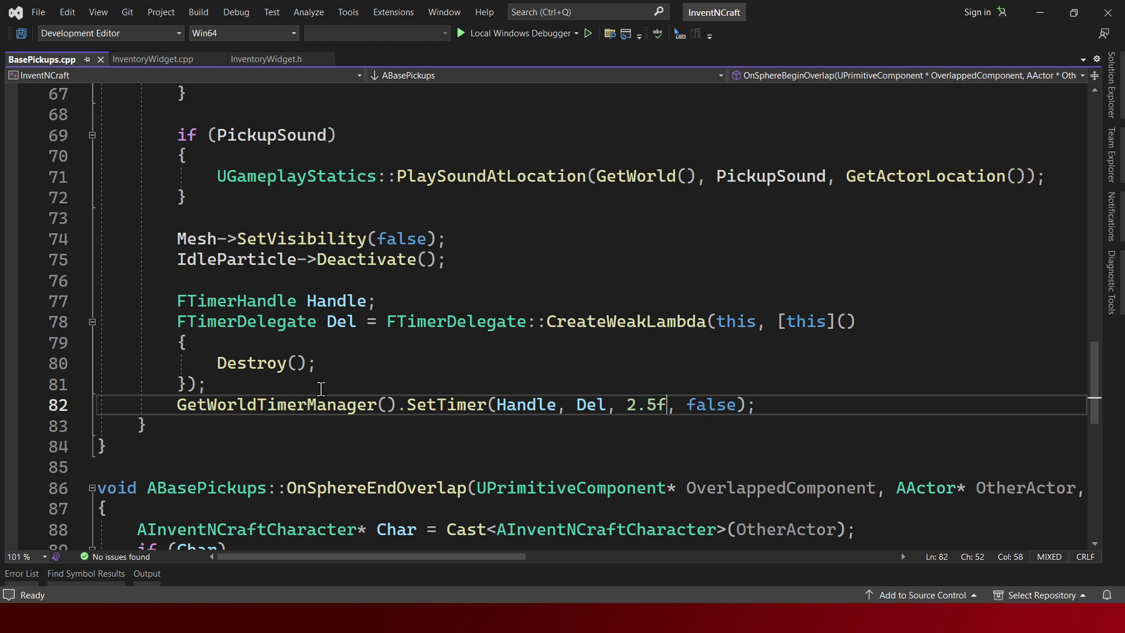
{"action": "mouse_move", "coordinate": [352, 403]}
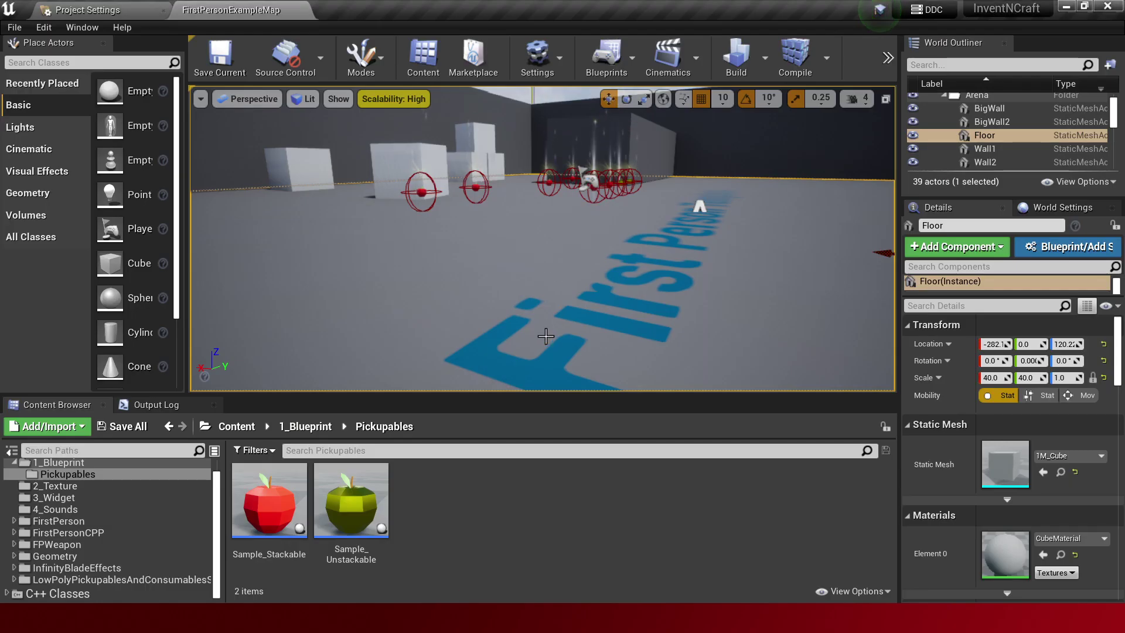
{"action": "right_click_drag", "start_coordinate": [605, 285], "coordinate": [606, 284]}
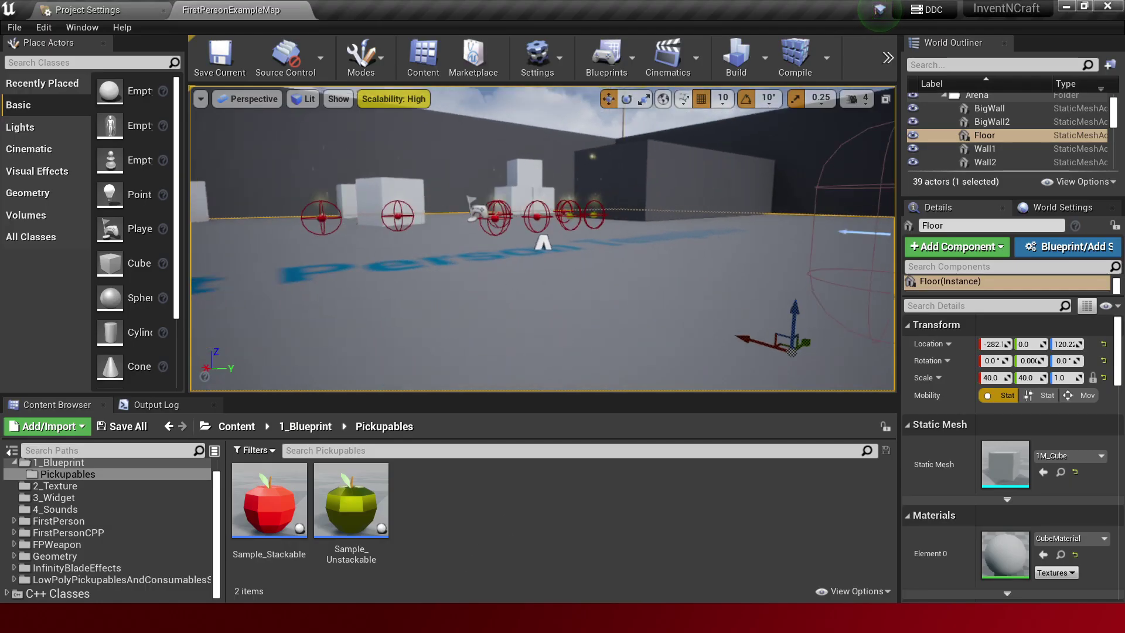